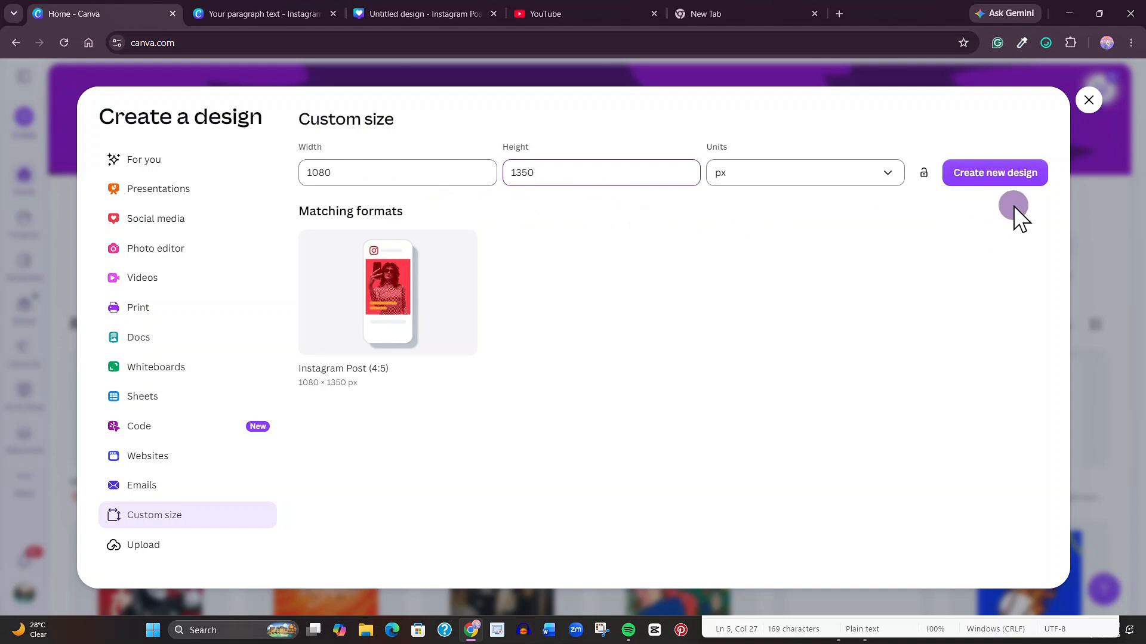
Create the 1080 × 1350 px design and set its page background to solid red #DB0000.
{"action": "left_click", "coordinate": [995, 174]}
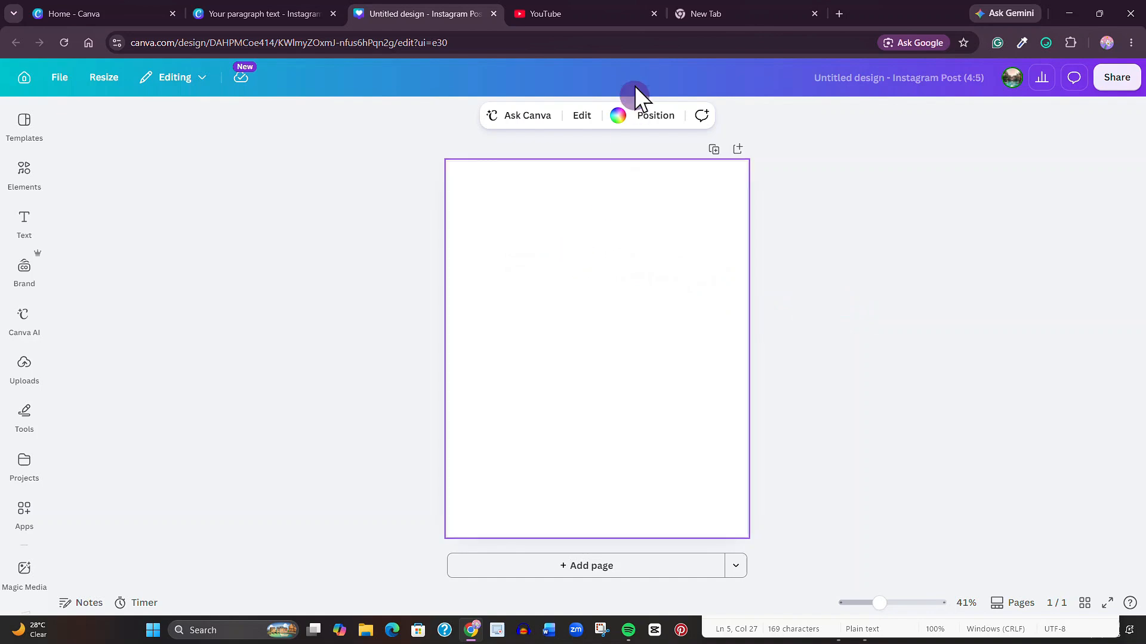
{"action": "left_click", "coordinate": [619, 116]}
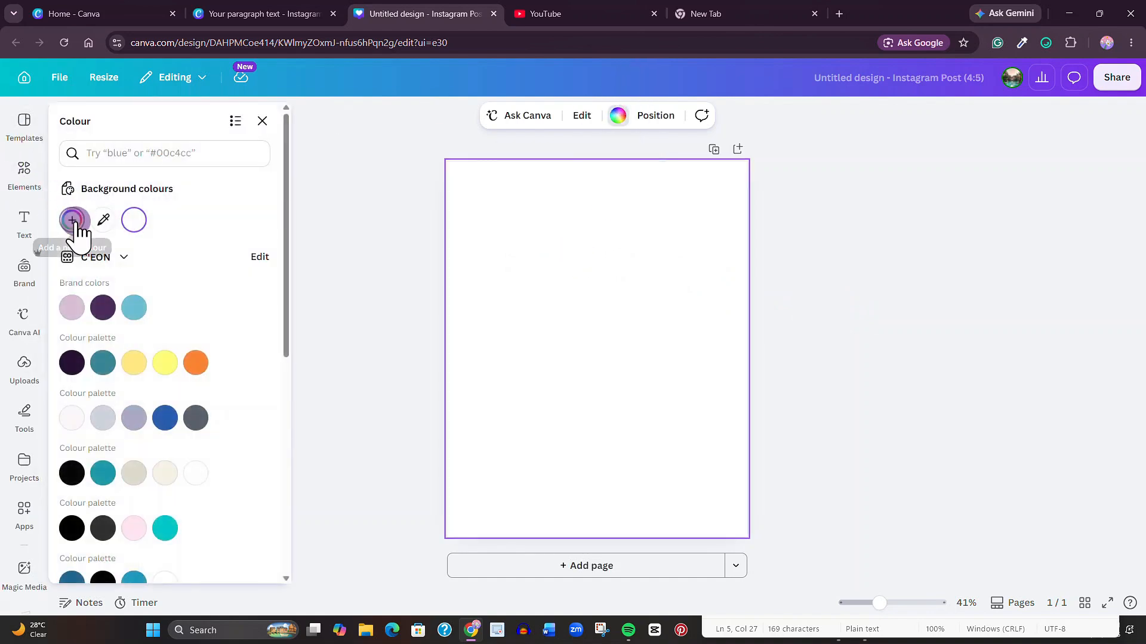
{"action": "left_click", "coordinate": [72, 221]}
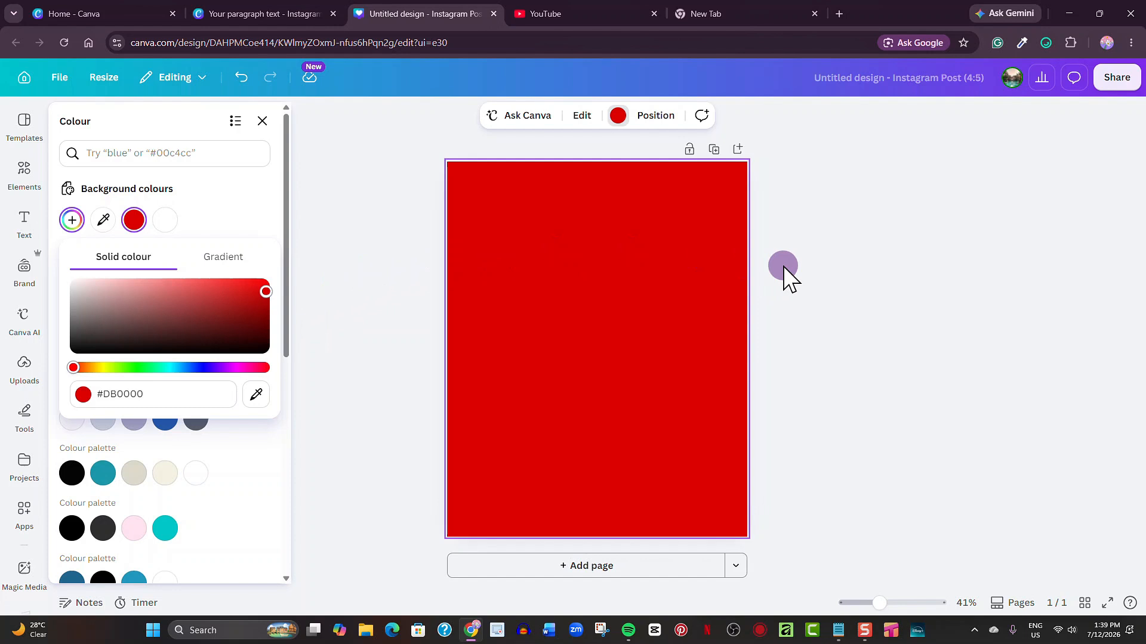
{"action": "left_click", "coordinate": [783, 267]}
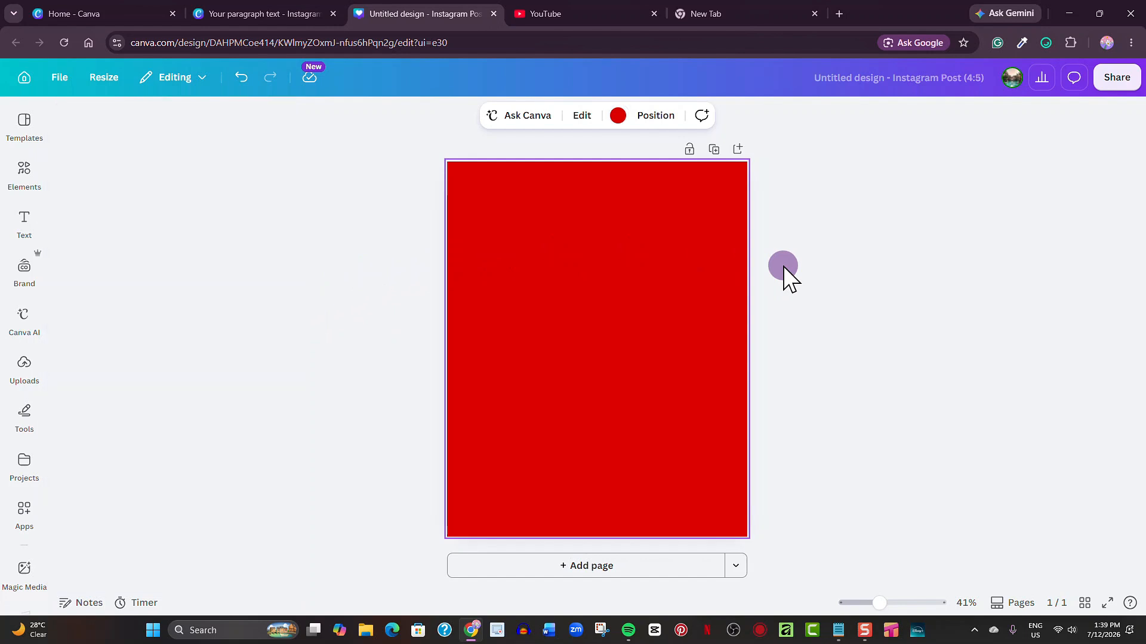
{"action": "left_click", "coordinate": [785, 266]}
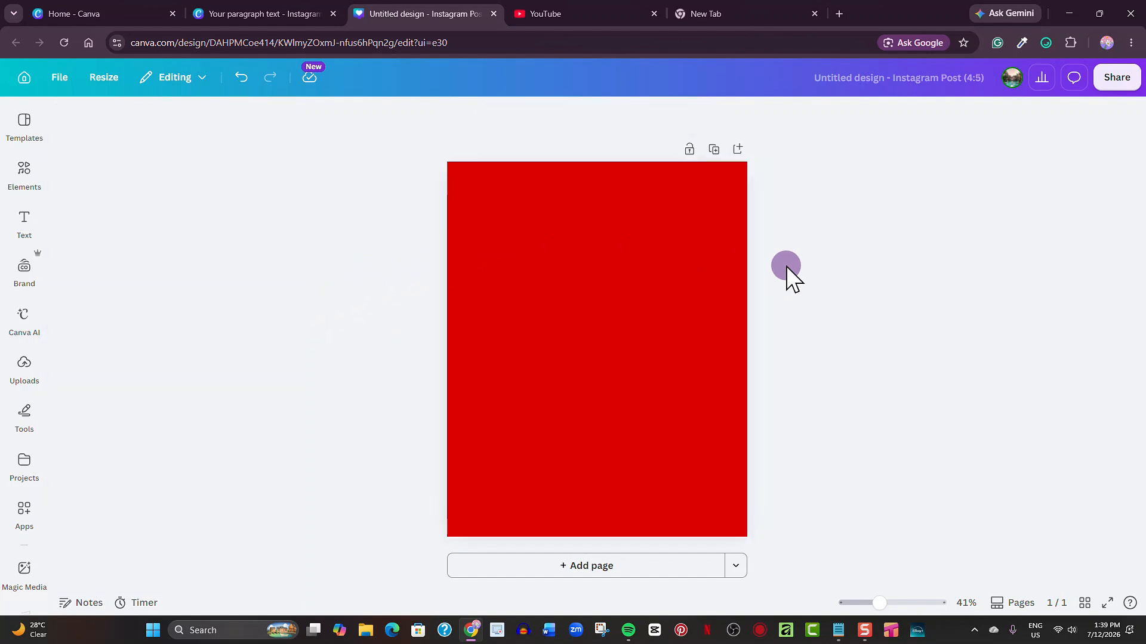
Search the elements library for "GRAINY" and show only photo results.
{"action": "left_click", "coordinate": [26, 173]}
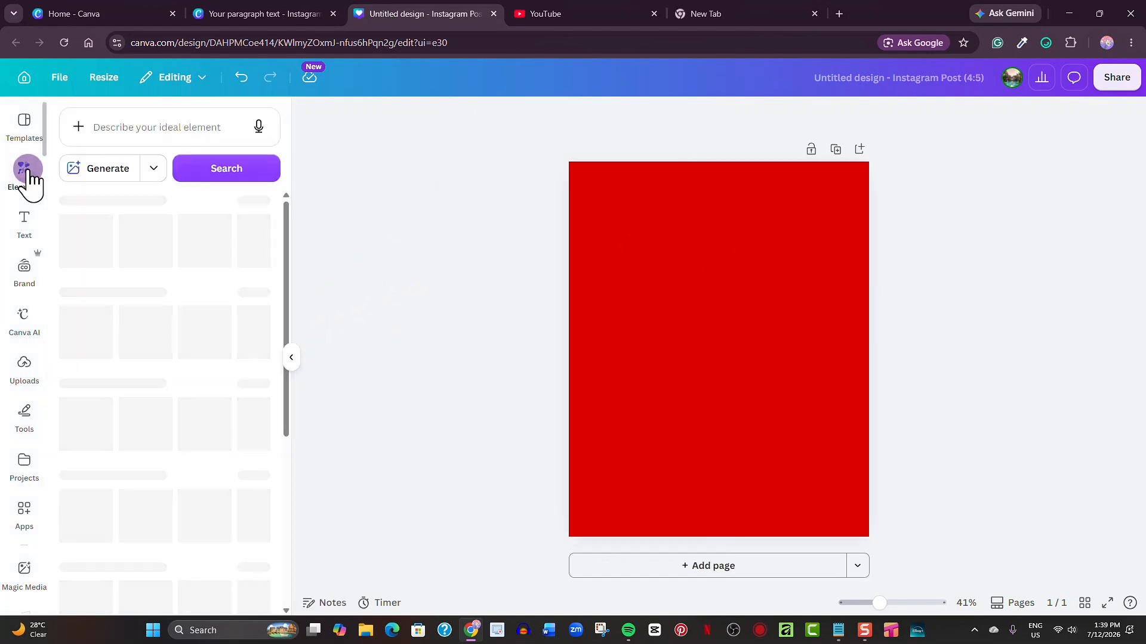
{"action": "left_click", "coordinate": [124, 126]}
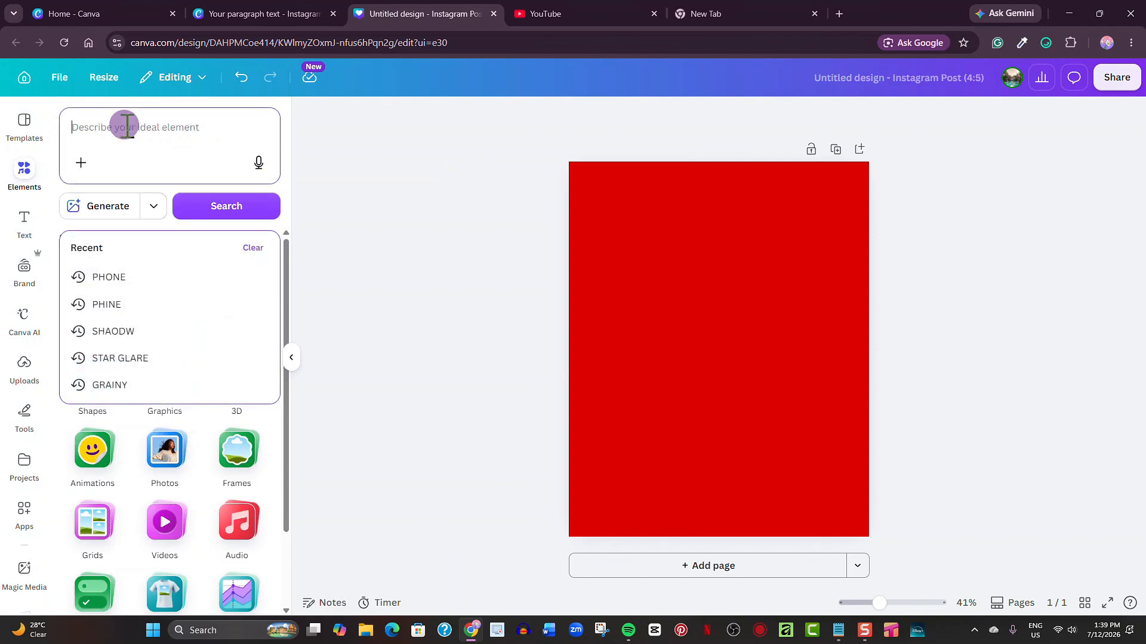
{"action": "type", "text": "GRAINY"}
{"action": "key", "text": "Return"}
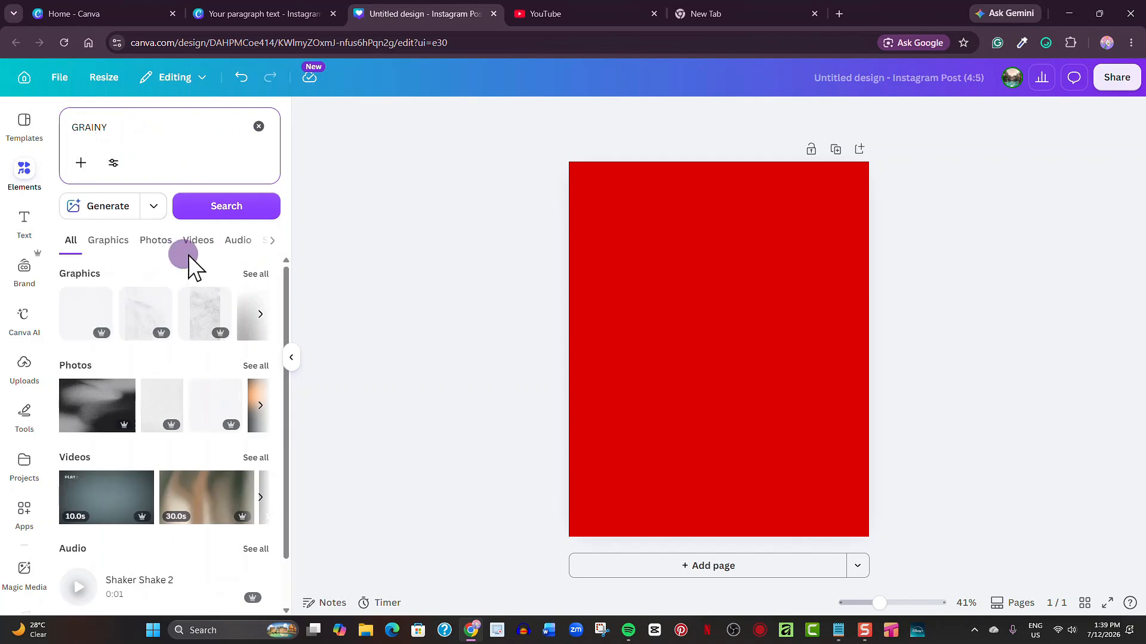
{"action": "left_click", "coordinate": [169, 253]}
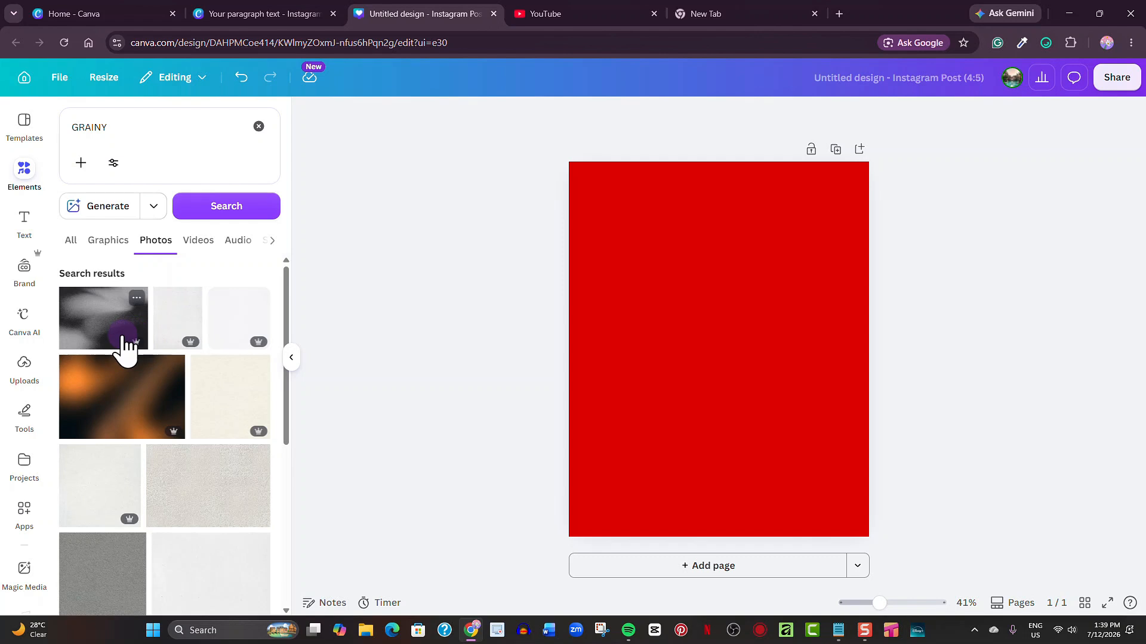
{"action": "scroll", "coordinate": [124, 345], "scroll_direction": "down", "scroll_amount": 5}
{"action": "scroll", "coordinate": [147, 324], "scroll_direction": "up", "scroll_amount": 5}
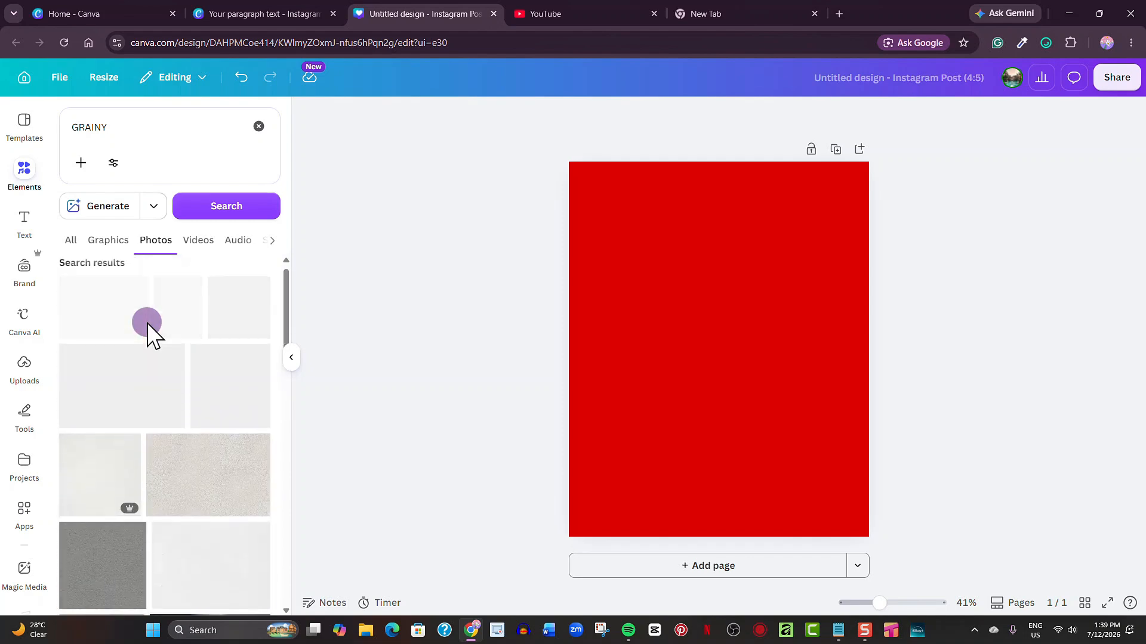
Filter the grainy photo results to free items and browse through them.
{"action": "left_click", "coordinate": [115, 164]}
{"action": "left_click", "coordinate": [120, 397]}
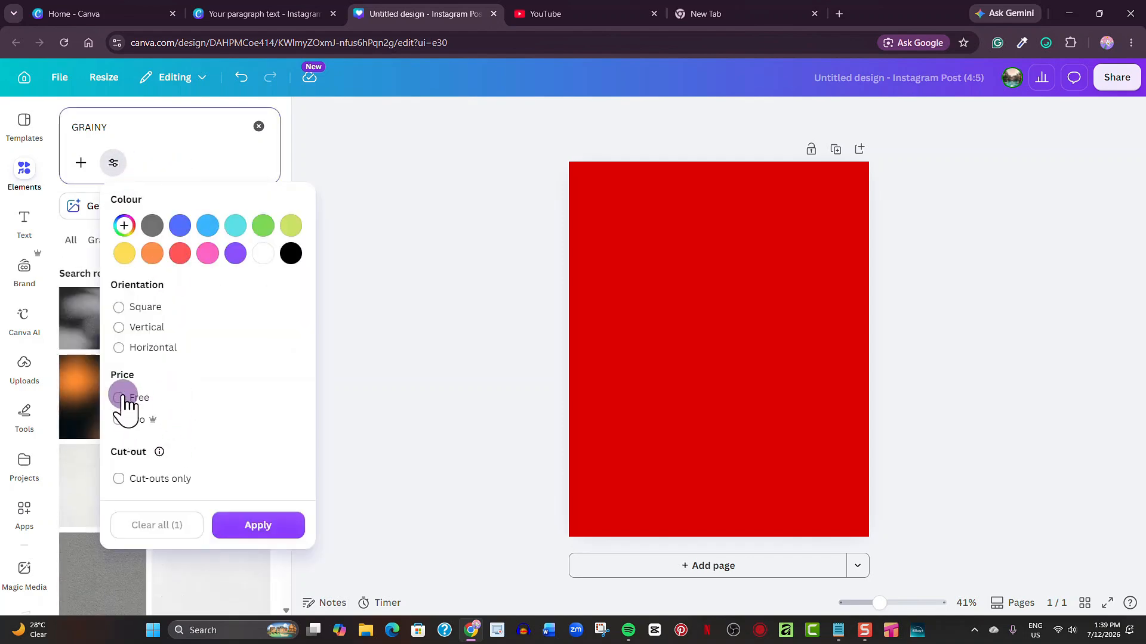
{"action": "left_click", "coordinate": [250, 528]}
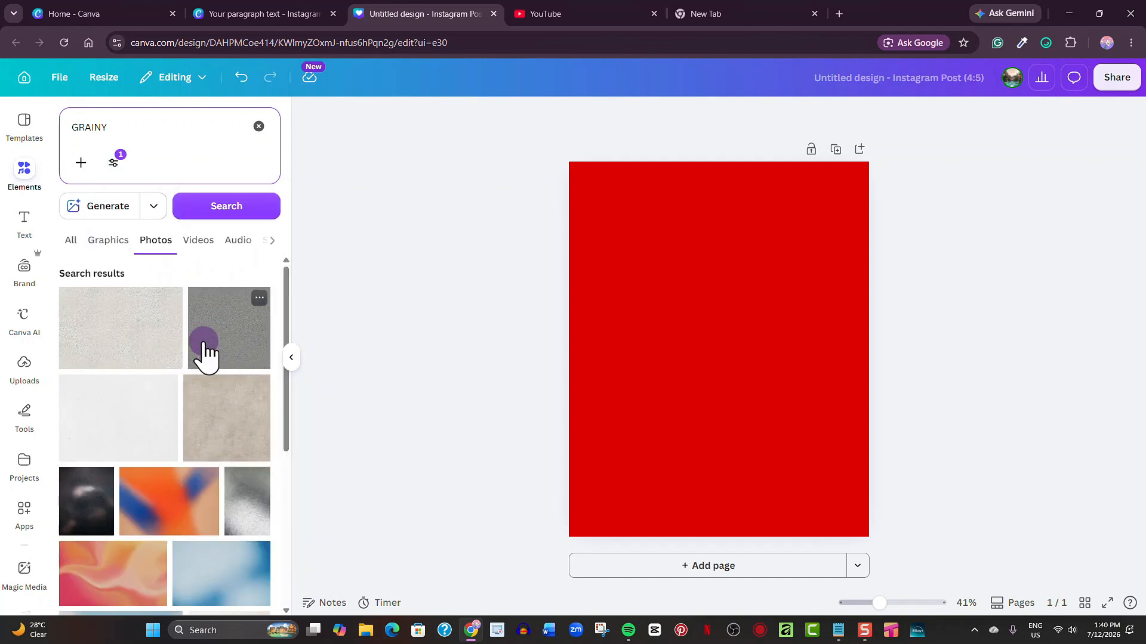
{"action": "scroll", "coordinate": [224, 346], "scroll_direction": "down", "scroll_amount": 12}
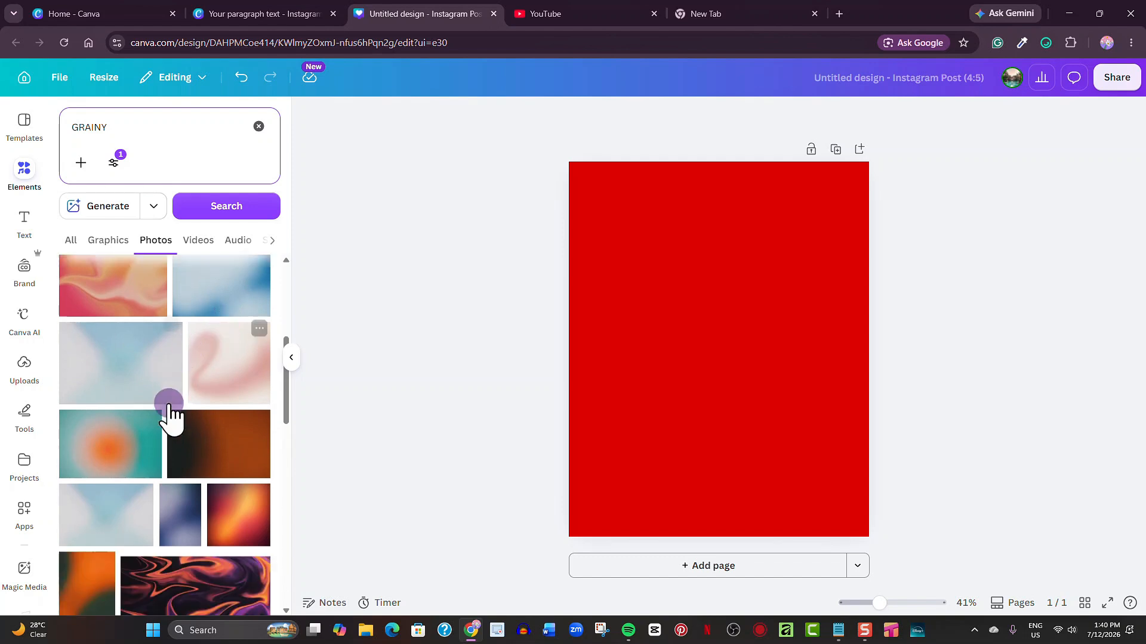
{"action": "scroll", "coordinate": [230, 440], "scroll_direction": "up", "scroll_amount": 3}
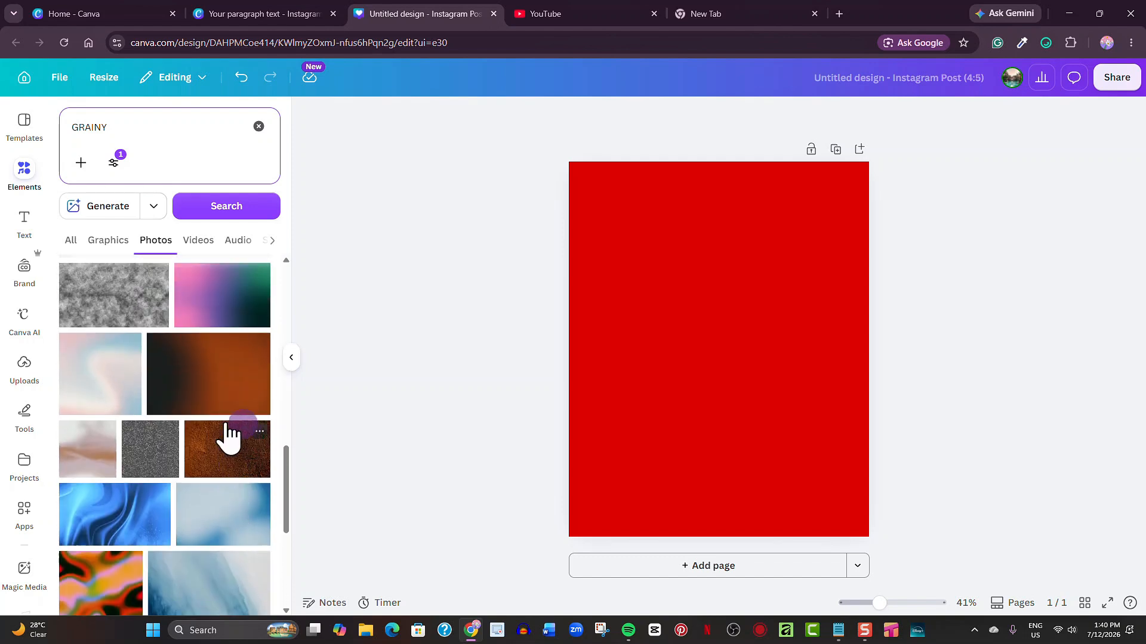
{"action": "scroll", "coordinate": [156, 456], "scroll_direction": "down", "scroll_amount": 5}
{"action": "scroll", "coordinate": [157, 445], "scroll_direction": "down", "scroll_amount": 8}
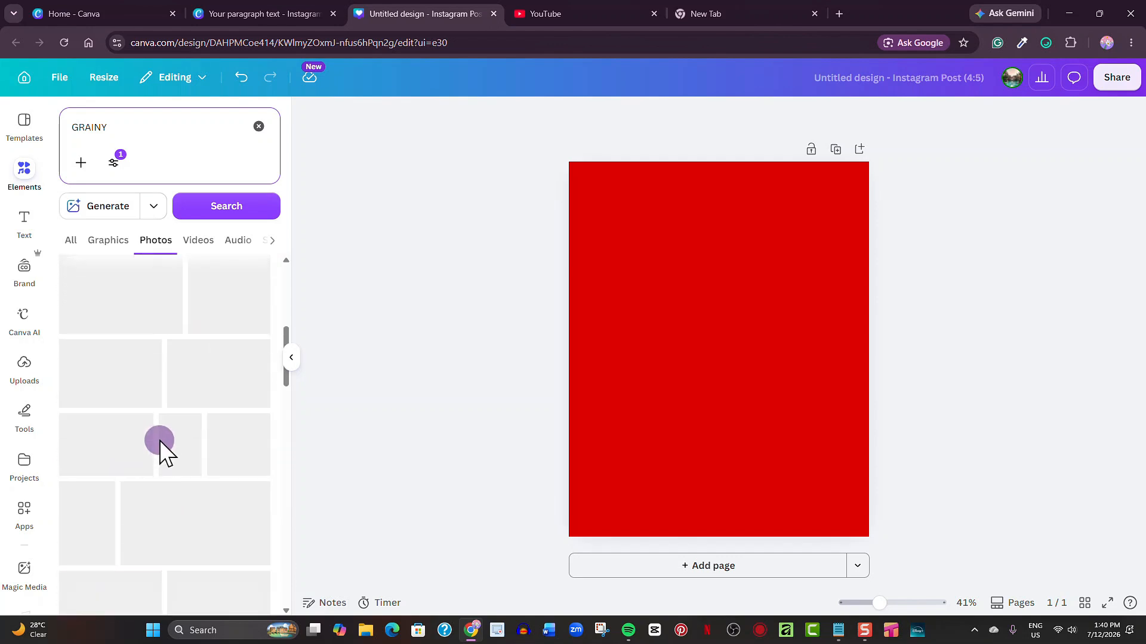
Clear the price filter and add the dark grey blurred grainy photo to the page.
{"action": "left_click", "coordinate": [113, 161]}
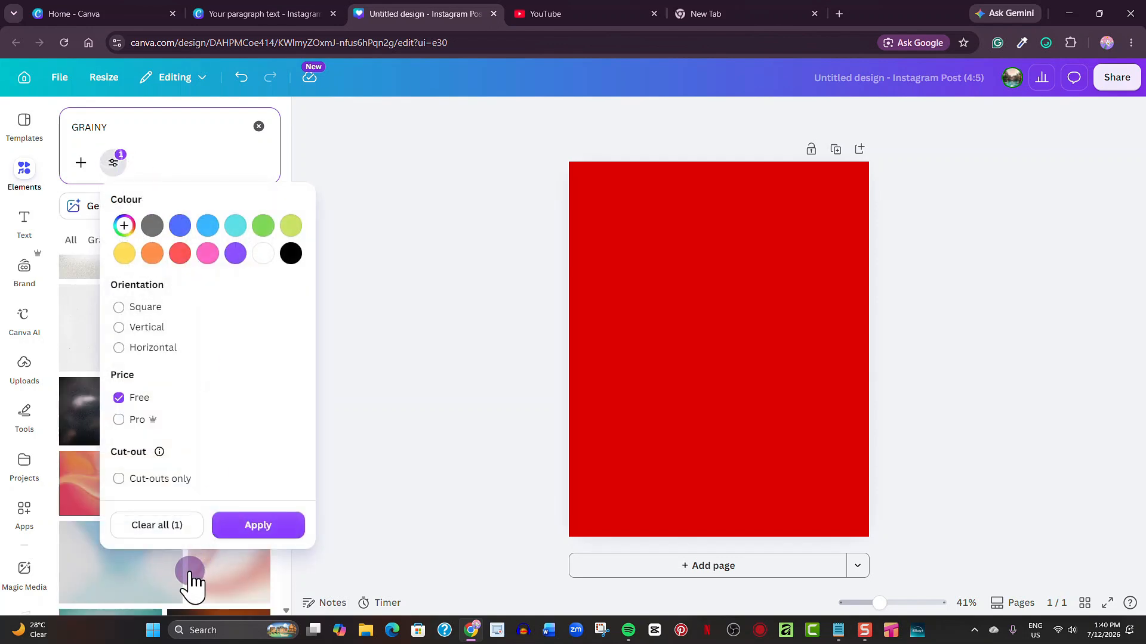
{"action": "left_click", "coordinate": [170, 525]}
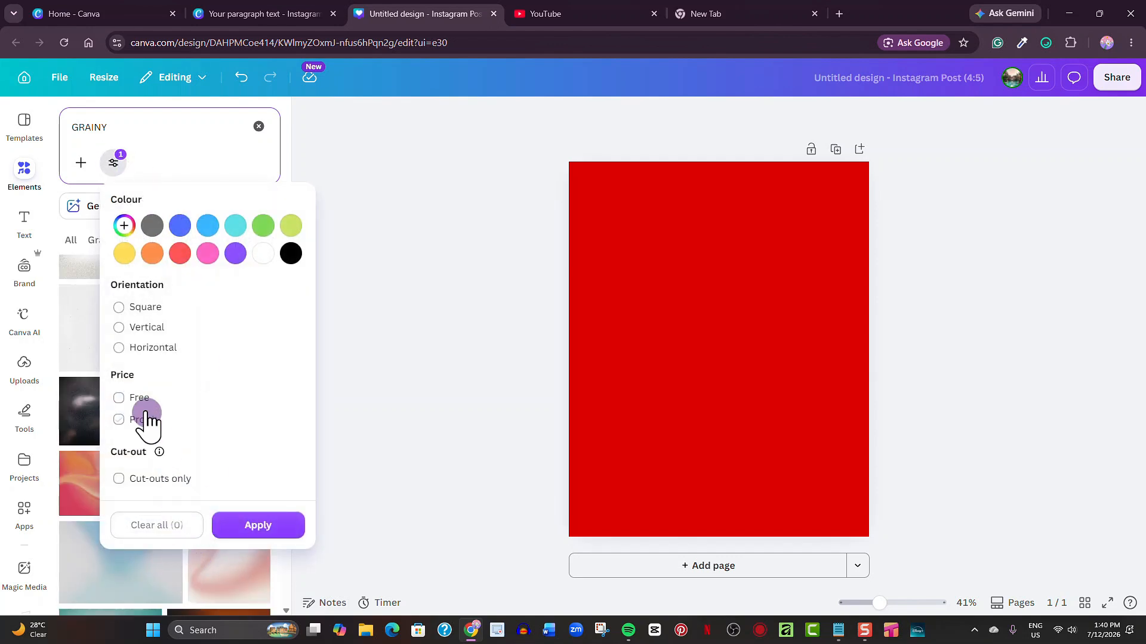
{"action": "left_click", "coordinate": [238, 539]}
{"action": "left_click", "coordinate": [116, 351]}
{"action": "left_click", "coordinate": [632, 343]}
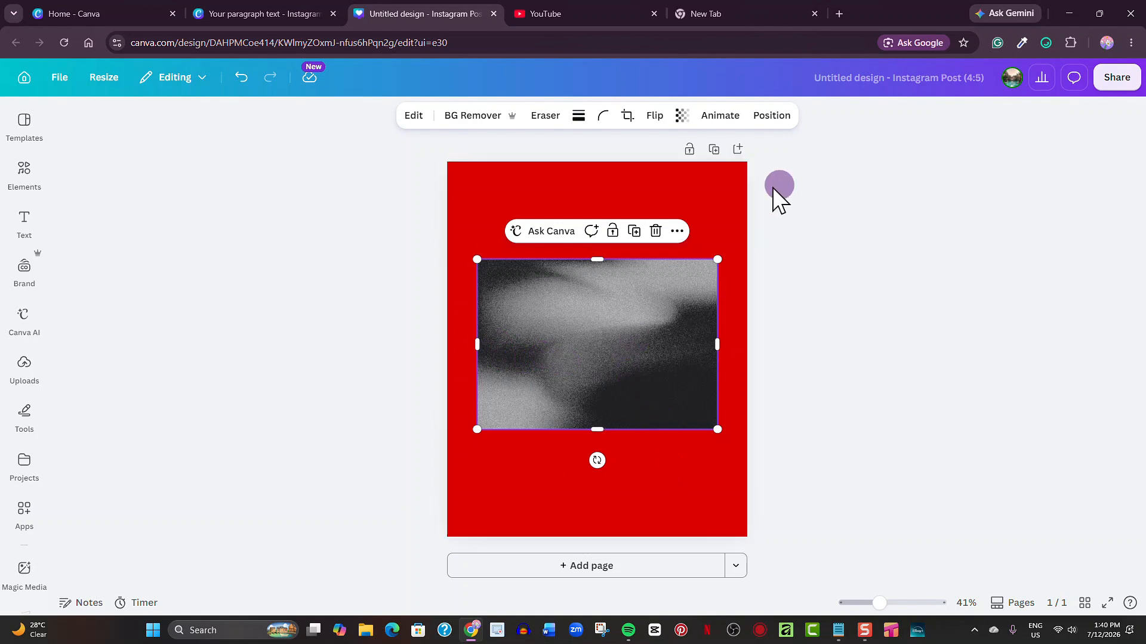
{"action": "left_click", "coordinate": [731, 206]}
Apply the Custom duotone filter to the grainy photo.
{"action": "left_click", "coordinate": [531, 328]}
{"action": "left_click", "coordinate": [415, 116]}
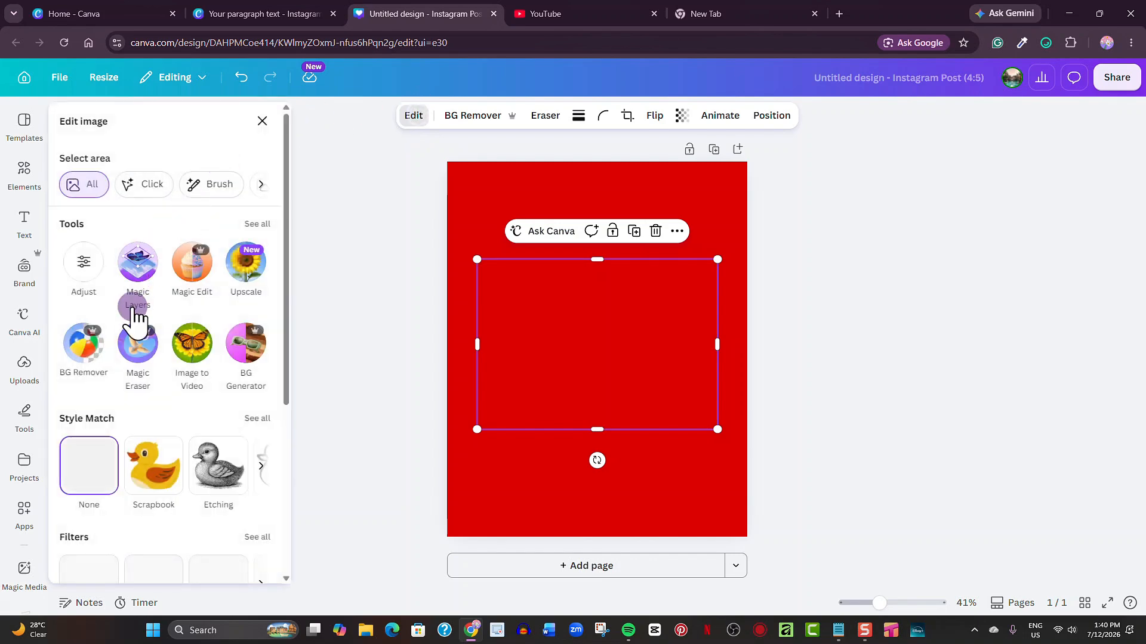
{"action": "scroll", "coordinate": [199, 486], "scroll_direction": "down", "scroll_amount": 3}
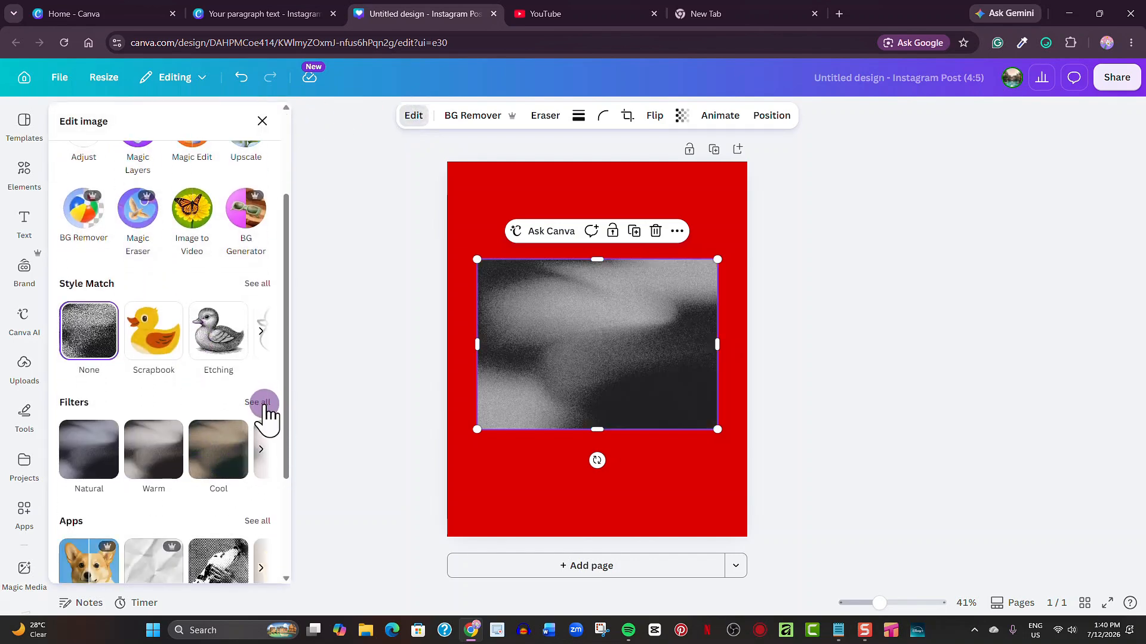
{"action": "left_click", "coordinate": [261, 403]}
{"action": "scroll", "coordinate": [213, 411], "scroll_direction": "down", "scroll_amount": 10}
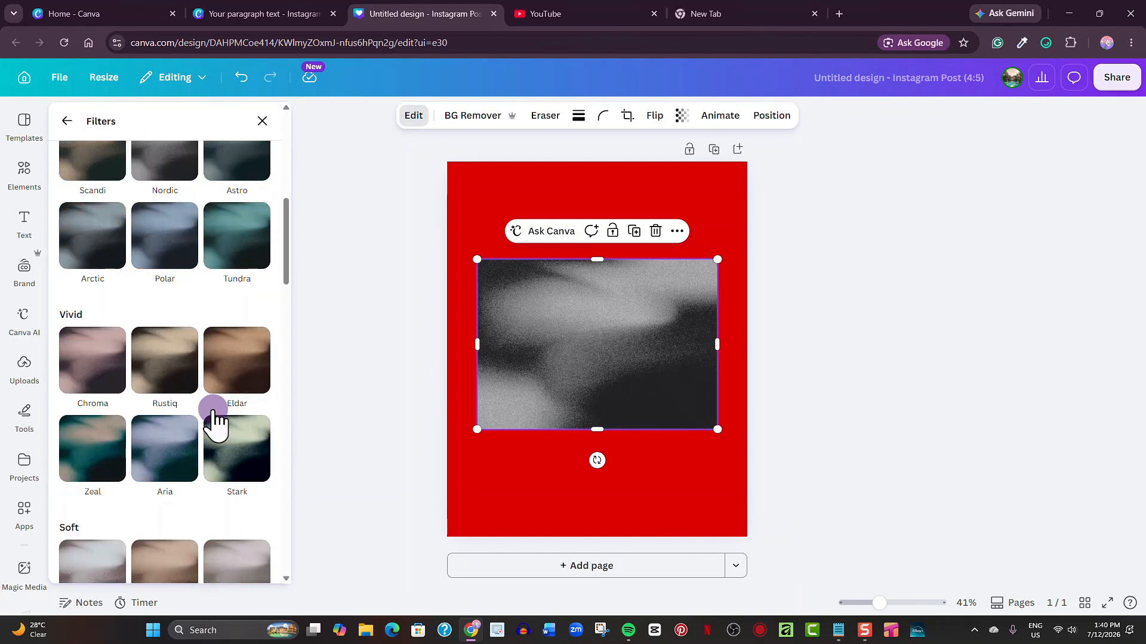
{"action": "scroll", "coordinate": [216, 417], "scroll_direction": "down", "scroll_amount": 15}
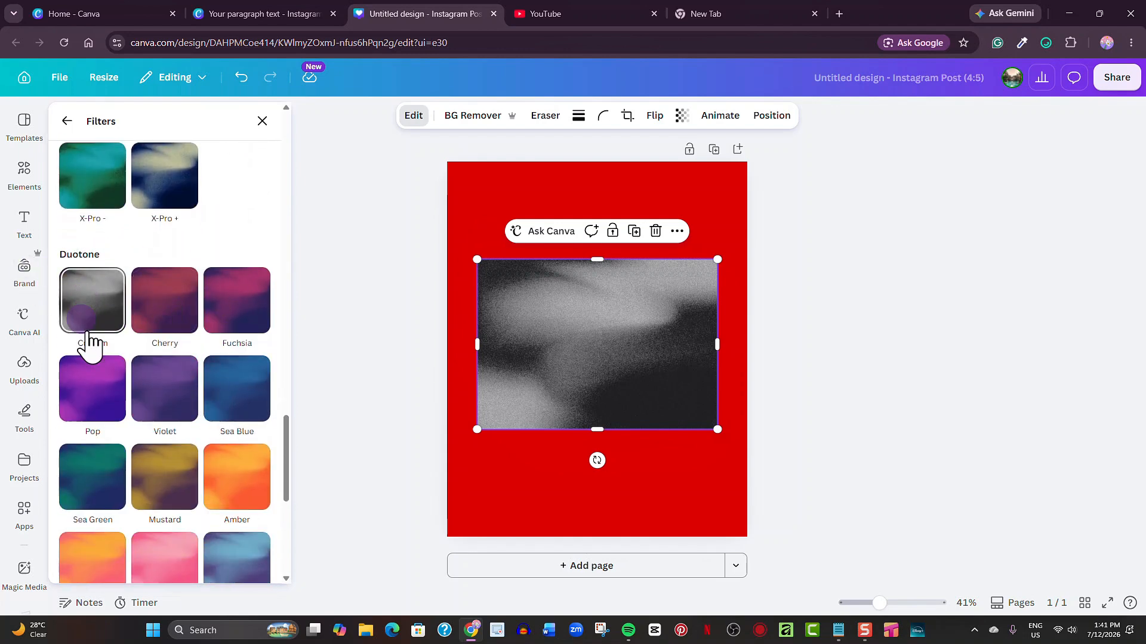
{"action": "scroll", "coordinate": [178, 524], "scroll_direction": "down", "scroll_amount": 2}
{"action": "scroll", "coordinate": [178, 523], "scroll_direction": "down", "scroll_amount": 1}
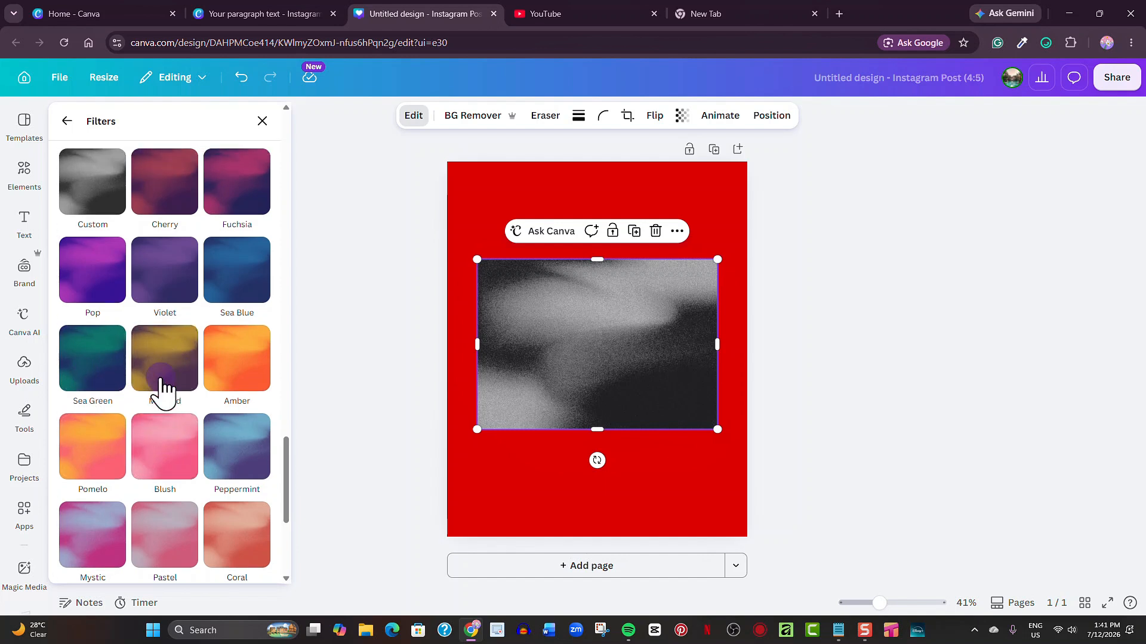
{"action": "scroll", "coordinate": [156, 388], "scroll_direction": "up", "scroll_amount": 1}
{"action": "scroll", "coordinate": [142, 375], "scroll_direction": "up", "scroll_amount": 2}
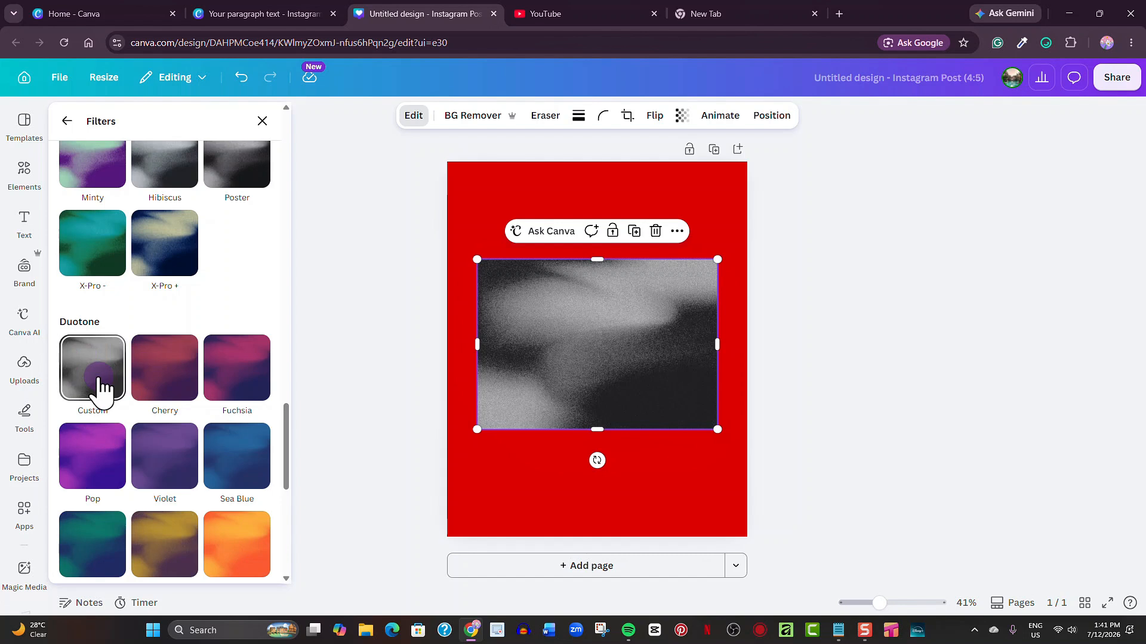
{"action": "left_click", "coordinate": [101, 385]}
Set the duotone's highlights colour to #DB0000 by sampling the red page background.
{"action": "left_click", "coordinate": [259, 442]}
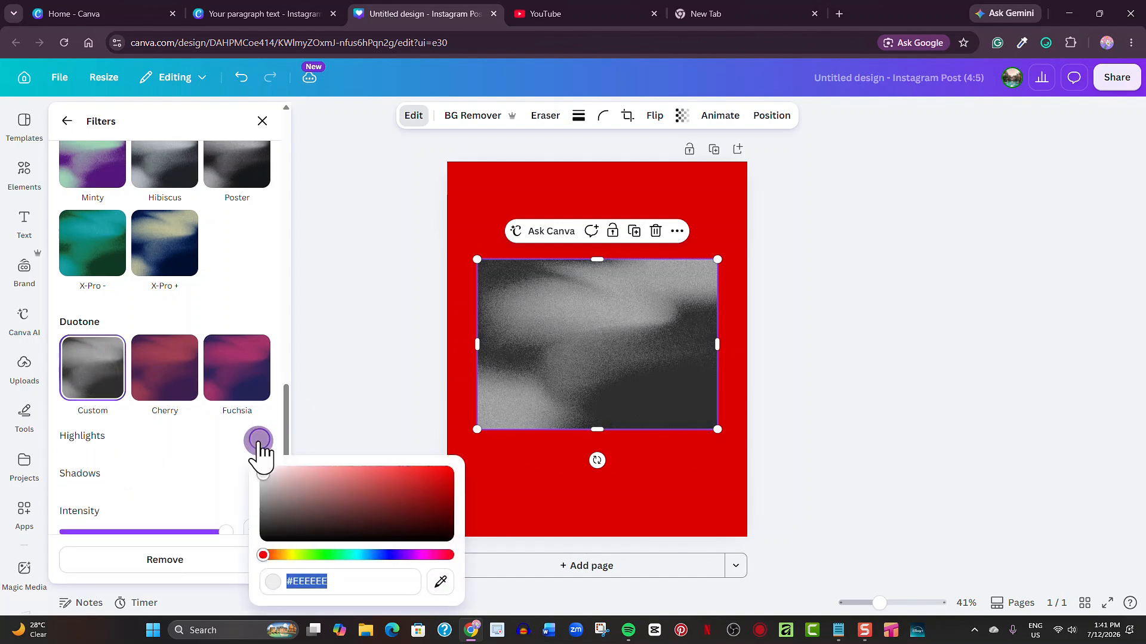
{"action": "left_click", "coordinate": [440, 581]}
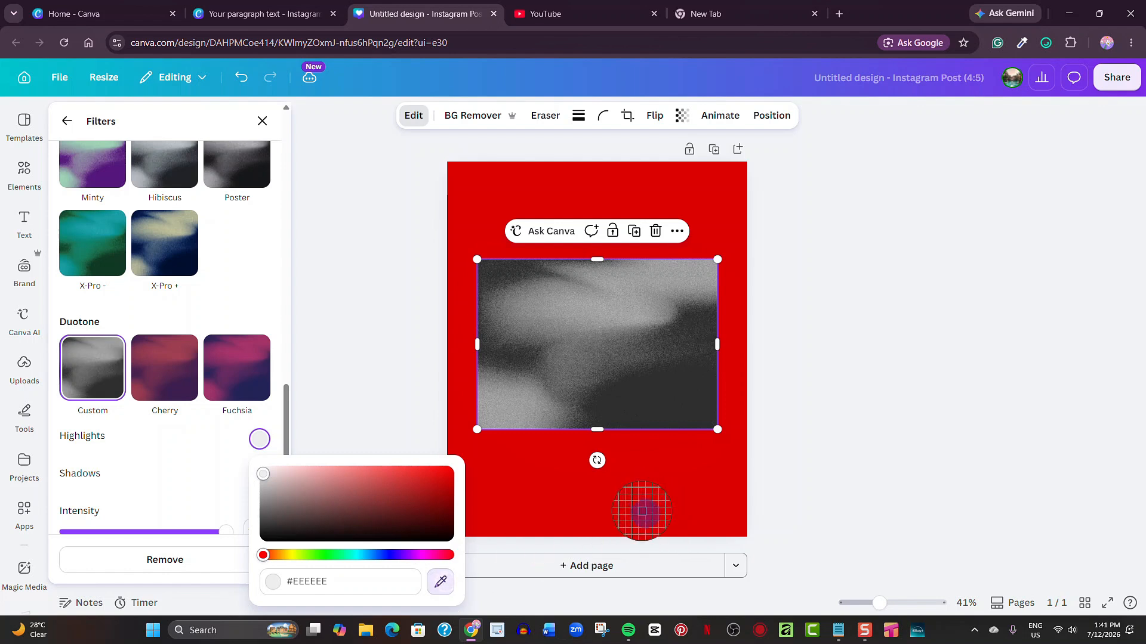
{"action": "left_click", "coordinate": [665, 495]}
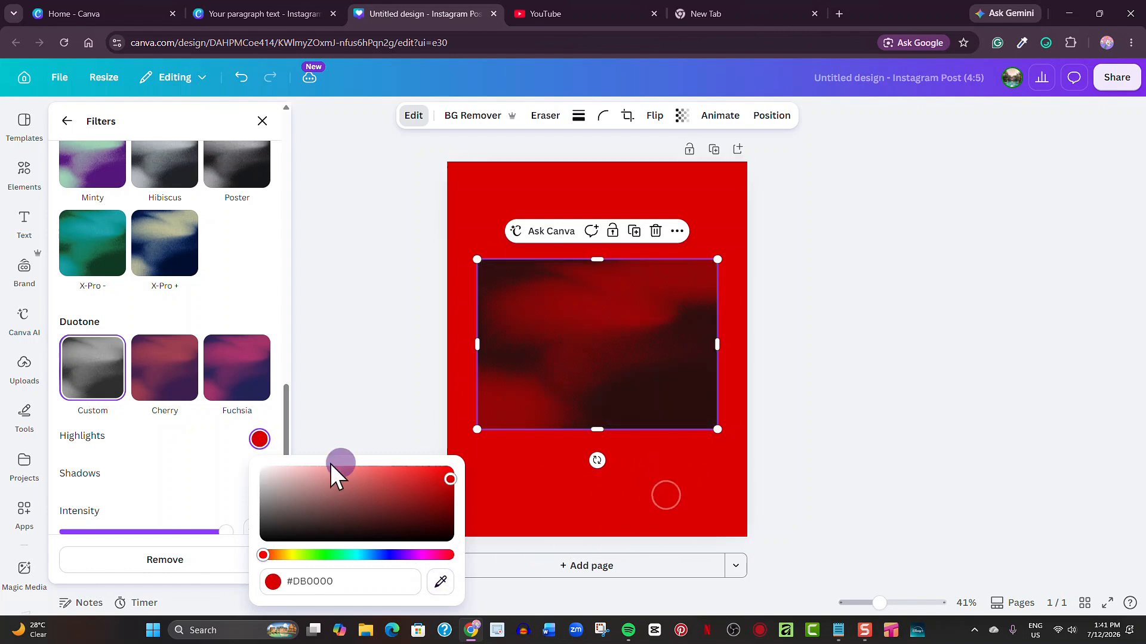
{"action": "left_click", "coordinate": [213, 457]}
Set the duotone's shadows by sampling the background red and darkening it to #7E0303.
{"action": "left_click", "coordinate": [262, 481]}
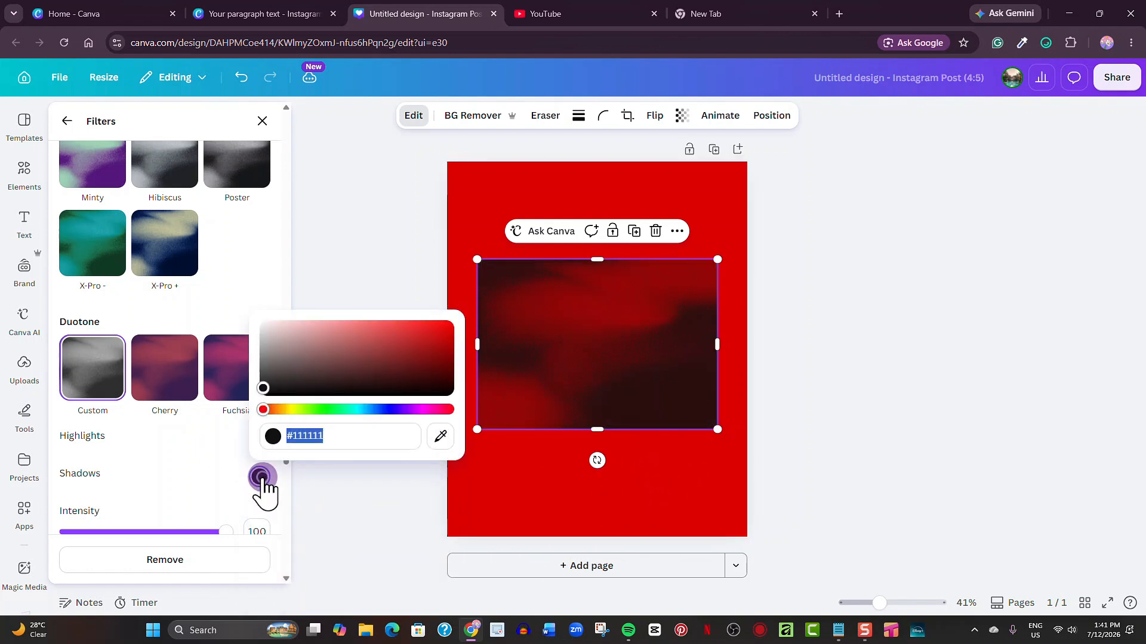
{"action": "left_click", "coordinate": [441, 435]}
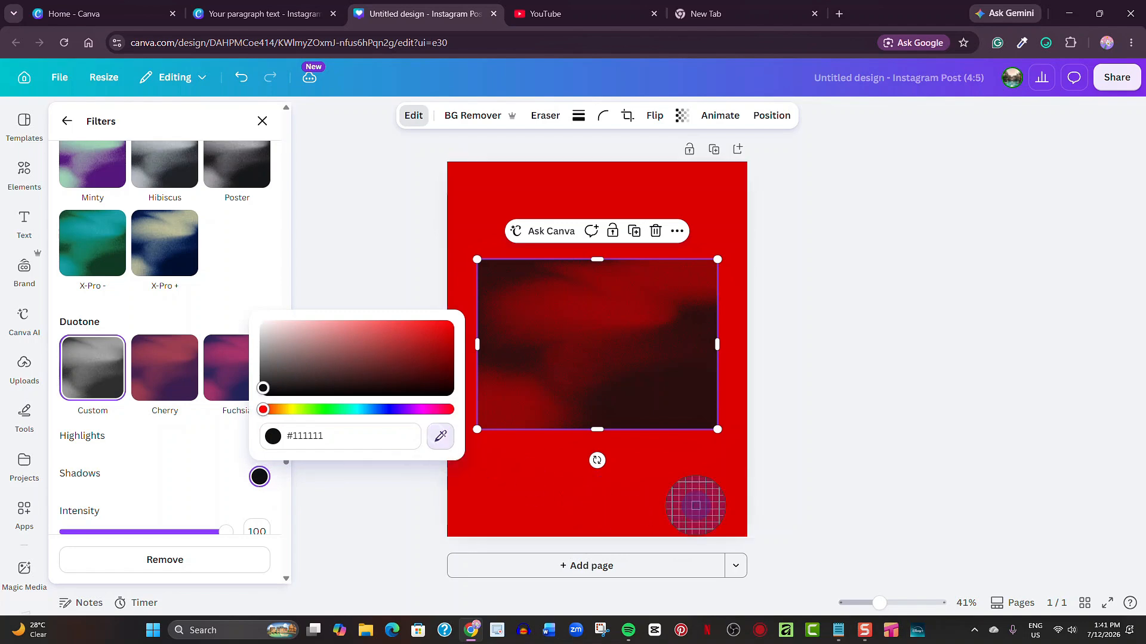
{"action": "left_click", "coordinate": [694, 507]}
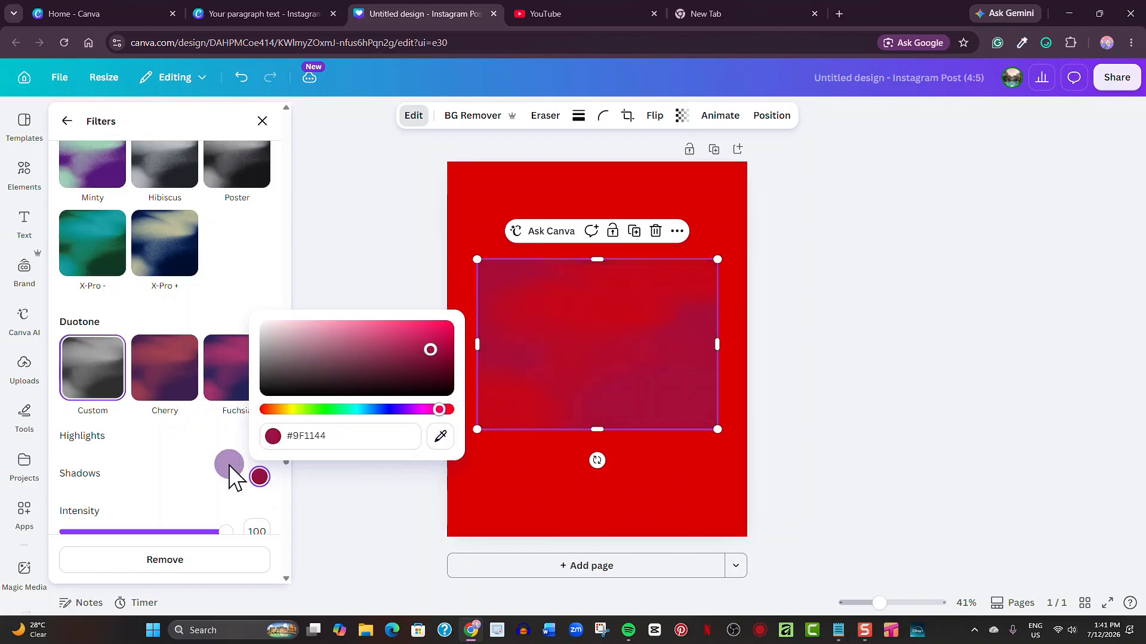
{"action": "left_click", "coordinate": [440, 435]}
{"action": "left_click", "coordinate": [693, 493]}
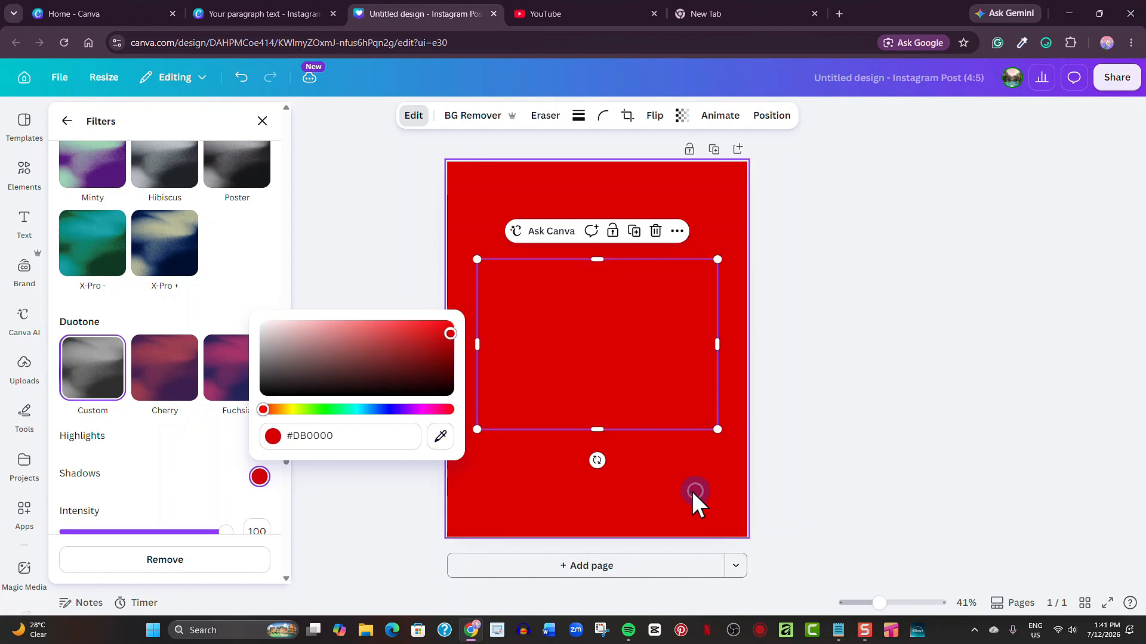
{"action": "left_click", "coordinate": [450, 335]}
{"action": "left_click_drag", "start_coordinate": [451, 334], "coordinate": [447, 352]}
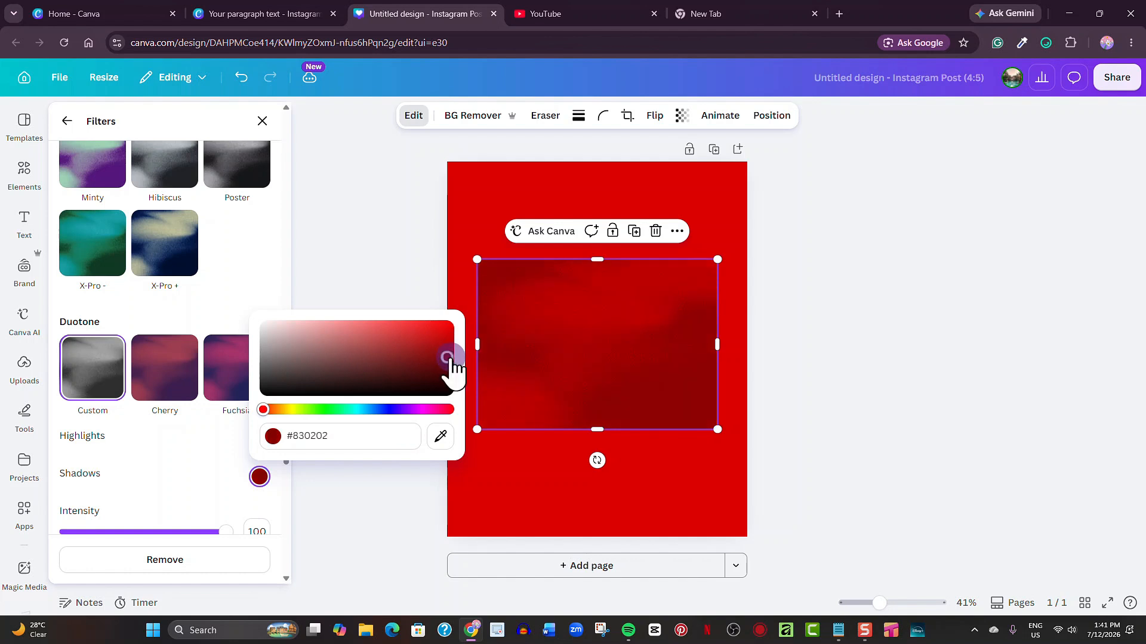
{"action": "left_click_drag", "start_coordinate": [450, 359], "coordinate": [446, 358]}
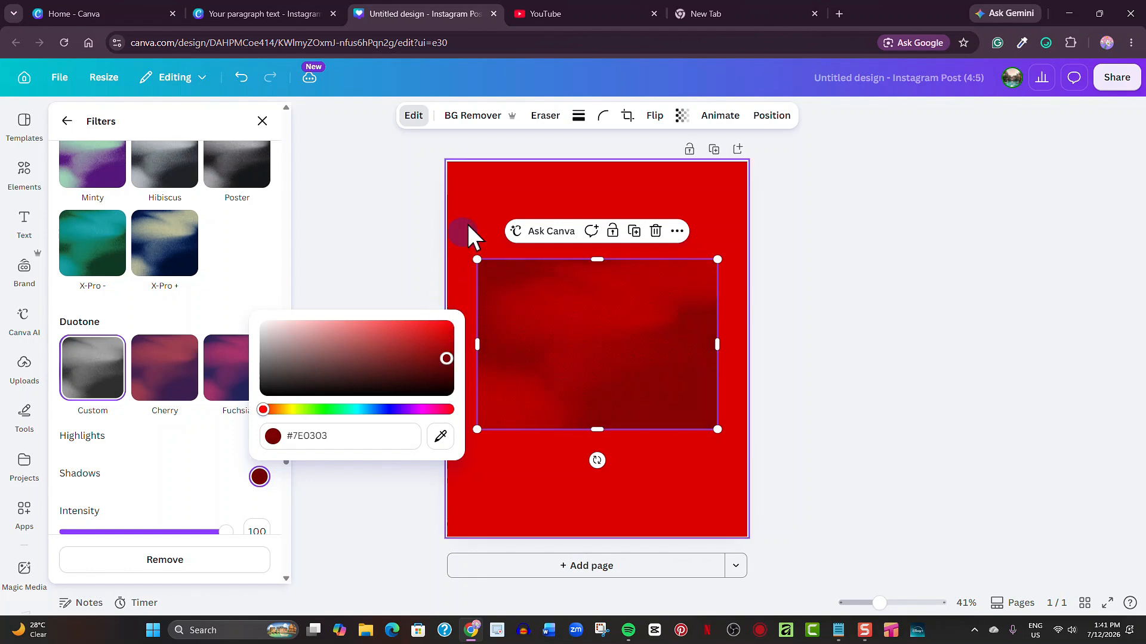
{"action": "left_click", "coordinate": [471, 203]}
{"action": "left_click", "coordinate": [789, 322]}
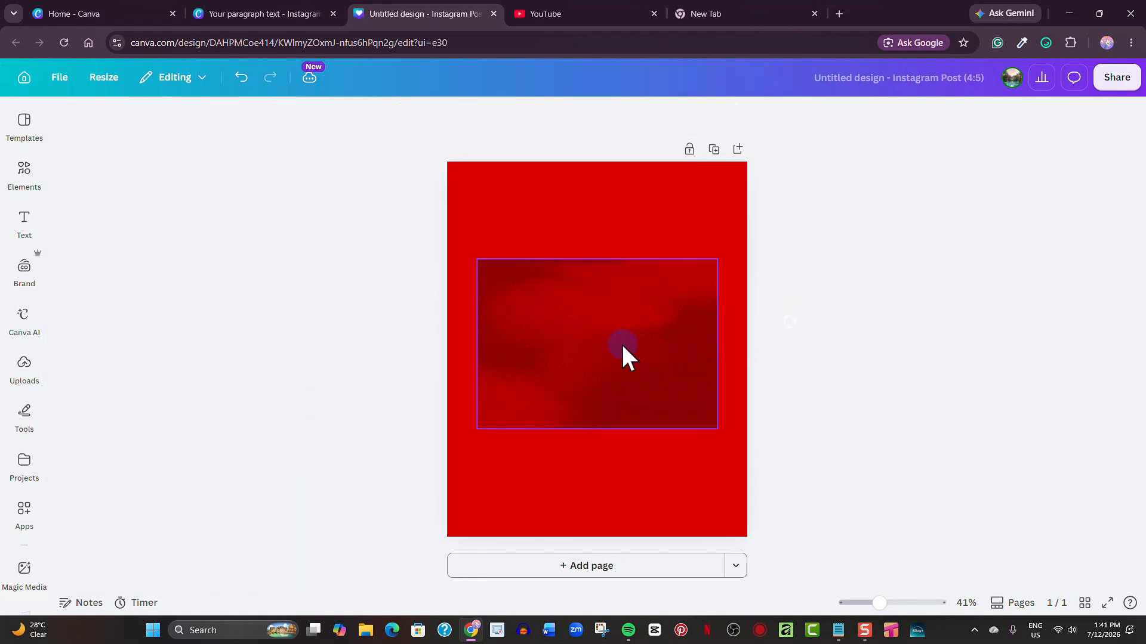
Adjust the grainy photo's texture, setting its sharpness to 47 and its clarity to 55.
{"action": "left_click", "coordinate": [621, 343]}
{"action": "left_click", "coordinate": [415, 118]}
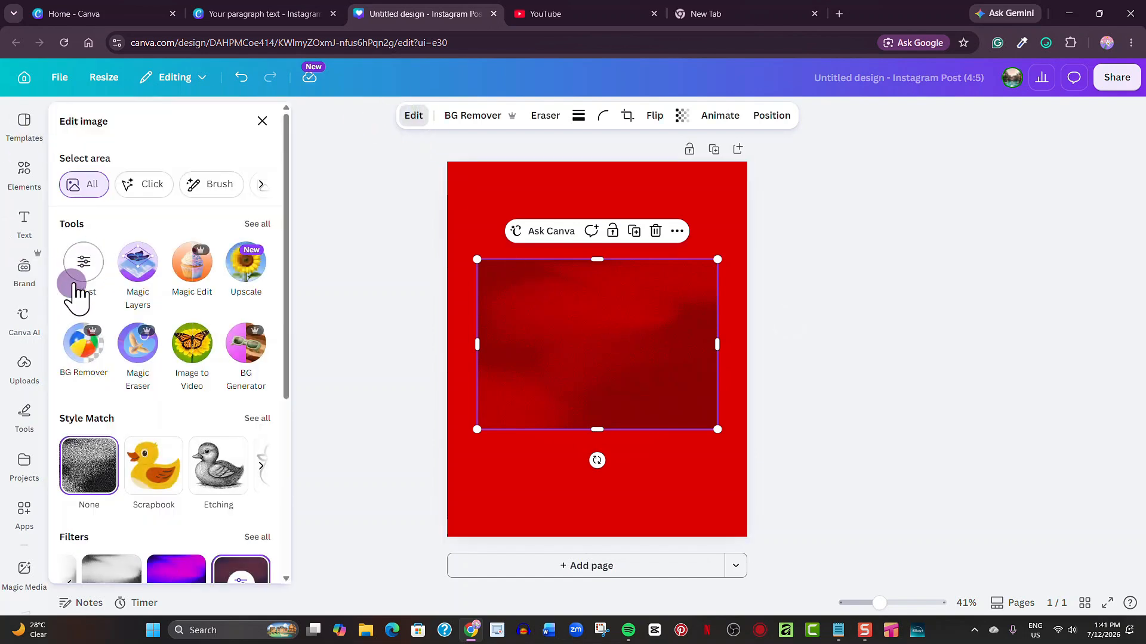
{"action": "scroll", "coordinate": [249, 499], "scroll_direction": "down", "scroll_amount": 2}
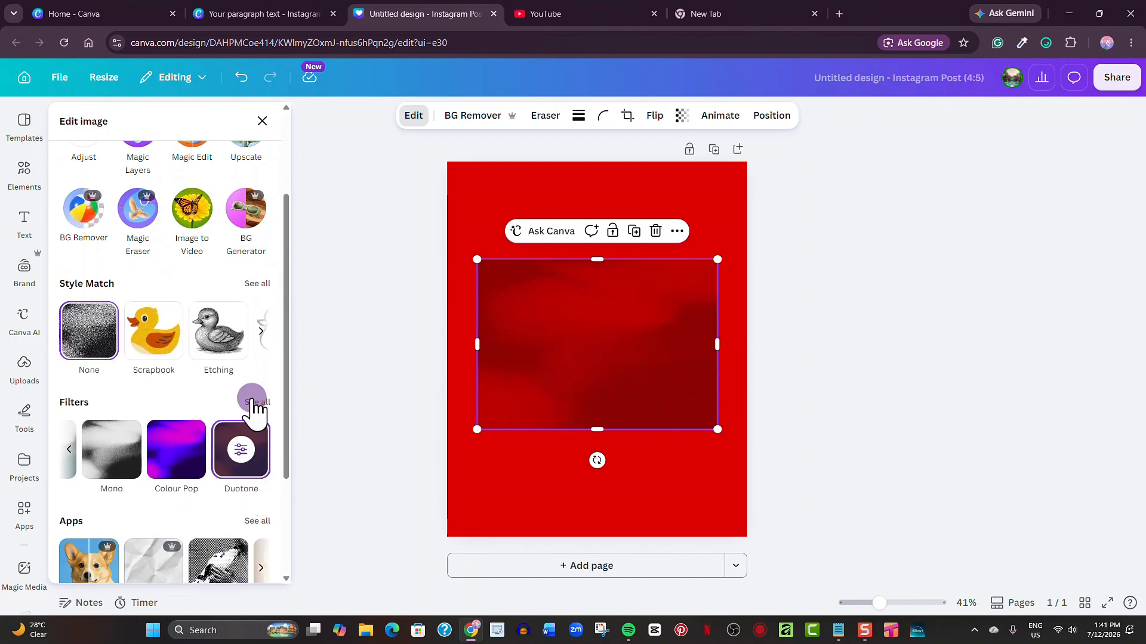
{"action": "left_click", "coordinate": [257, 402]}
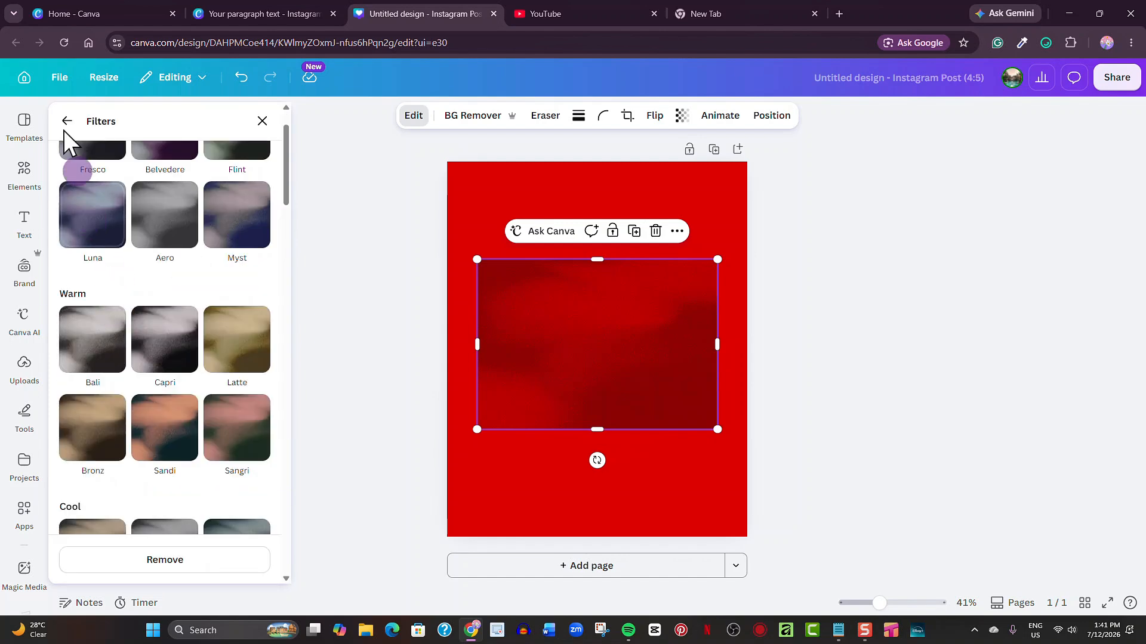
{"action": "left_click", "coordinate": [65, 122]}
{"action": "scroll", "coordinate": [162, 407], "scroll_direction": "up", "scroll_amount": 2}
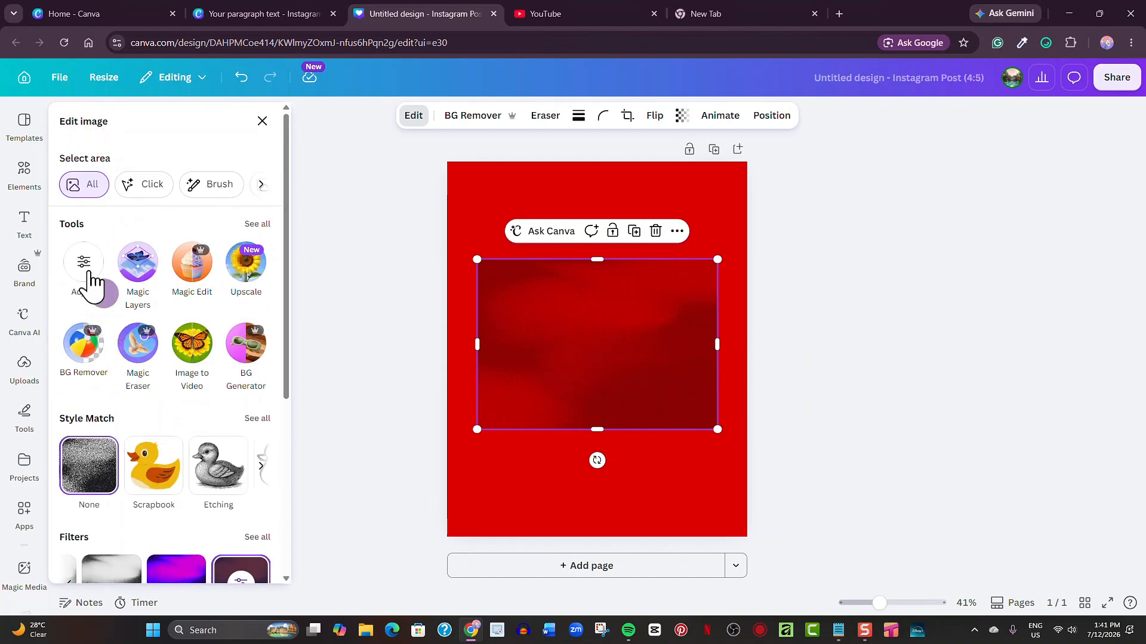
{"action": "left_click", "coordinate": [79, 266]}
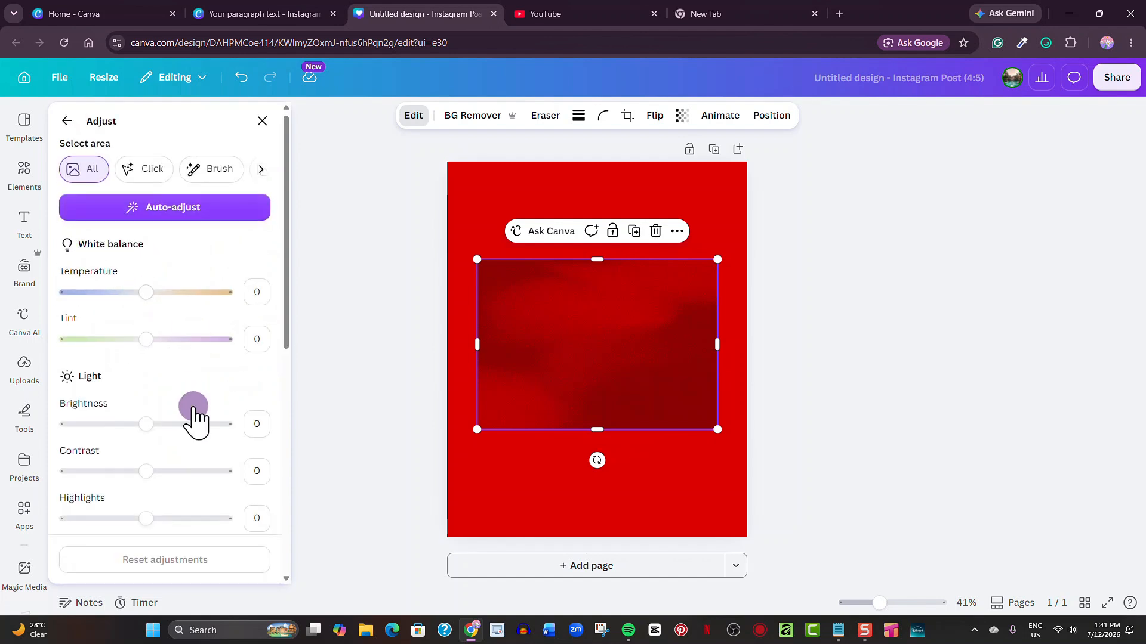
{"action": "scroll", "coordinate": [193, 413], "scroll_direction": "down", "scroll_amount": 5}
{"action": "left_click_drag", "start_coordinate": [149, 412], "coordinate": [172, 416]}
{"action": "left_click_drag", "start_coordinate": [163, 460], "coordinate": [188, 463]}
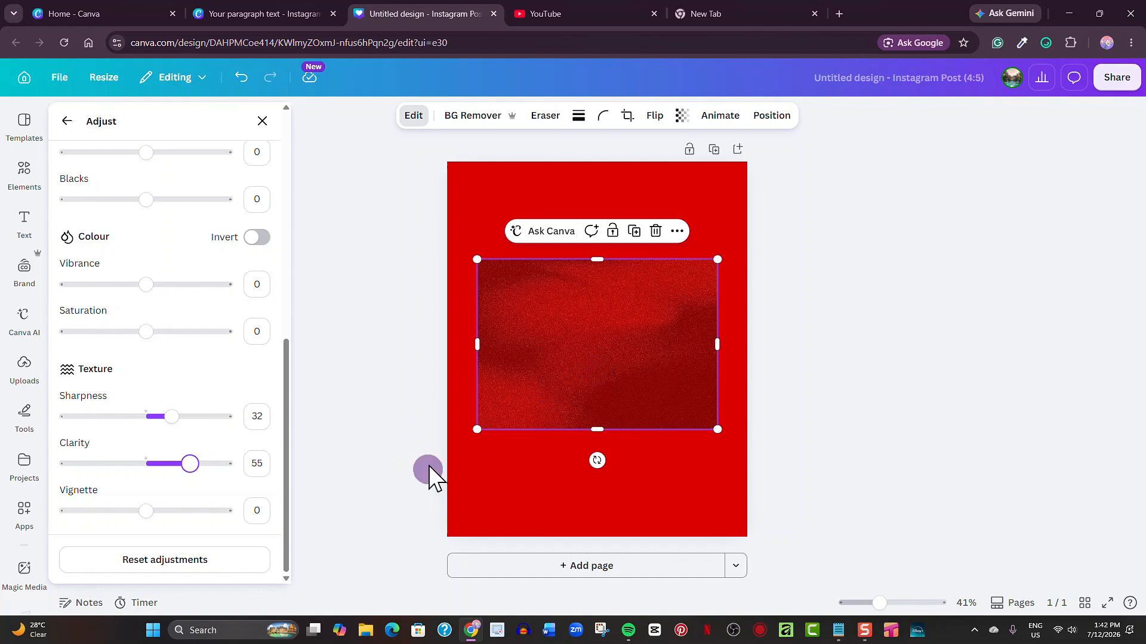
{"action": "left_click_drag", "start_coordinate": [172, 416], "coordinate": [184, 415]}
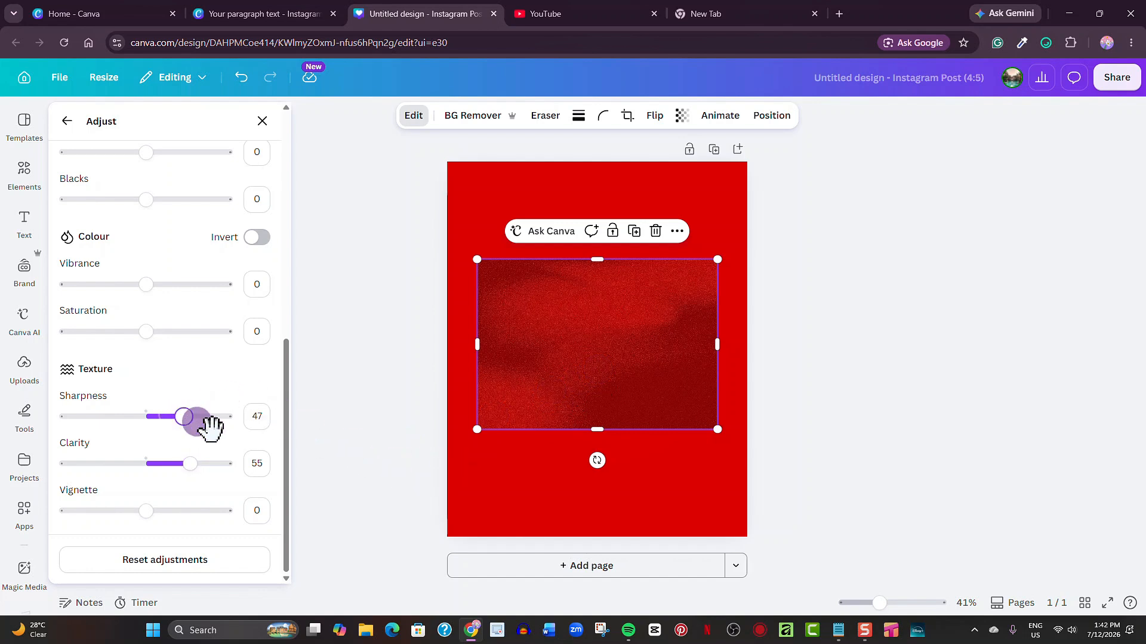
{"action": "left_click", "coordinate": [258, 124]}
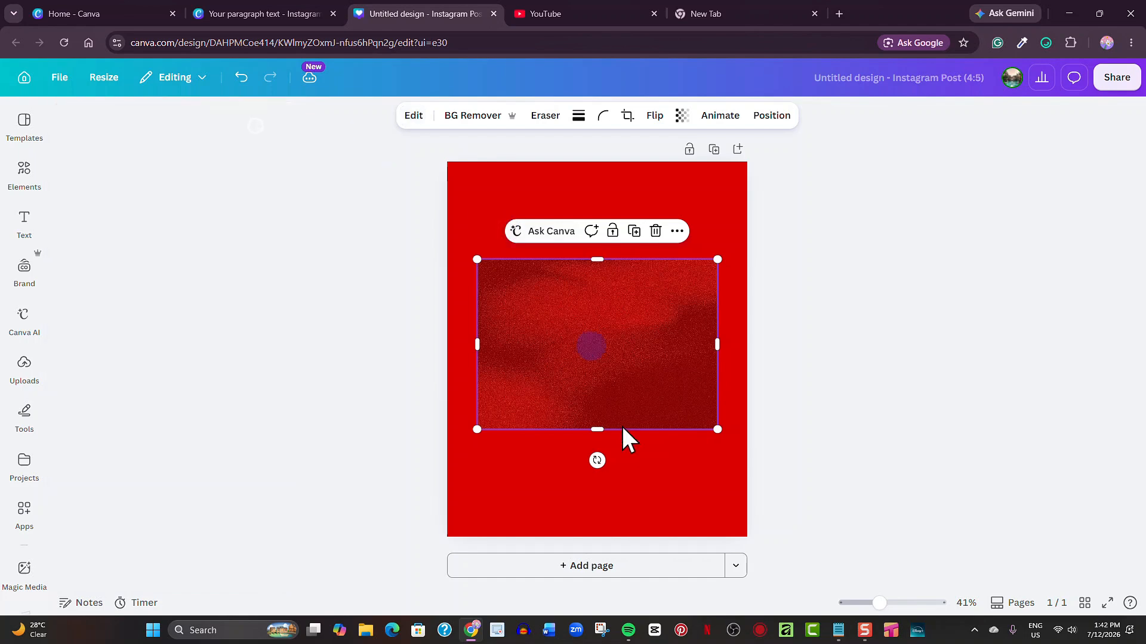
Rotate the grainy photo 90 degrees, then enlarge and crop it to cover the whole page.
{"action": "left_click", "coordinate": [671, 479]}
{"action": "left_click", "coordinate": [603, 381]}
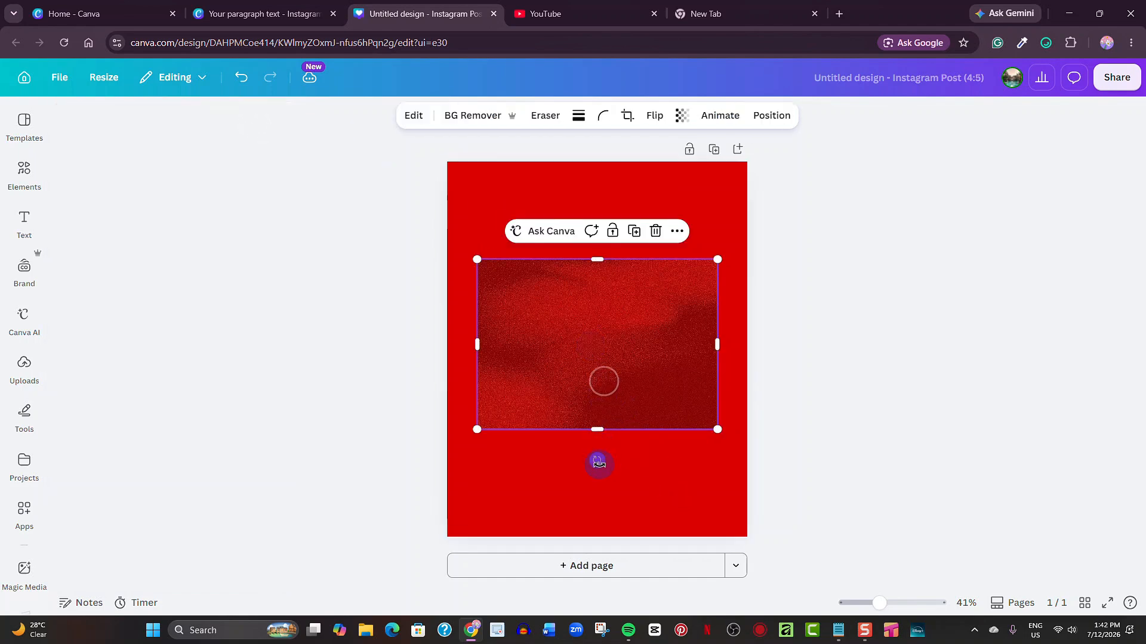
{"action": "left_click_drag", "start_coordinate": [598, 463], "coordinate": [716, 345]}
{"action": "left_click_drag", "start_coordinate": [598, 345], "coordinate": [531, 282]}
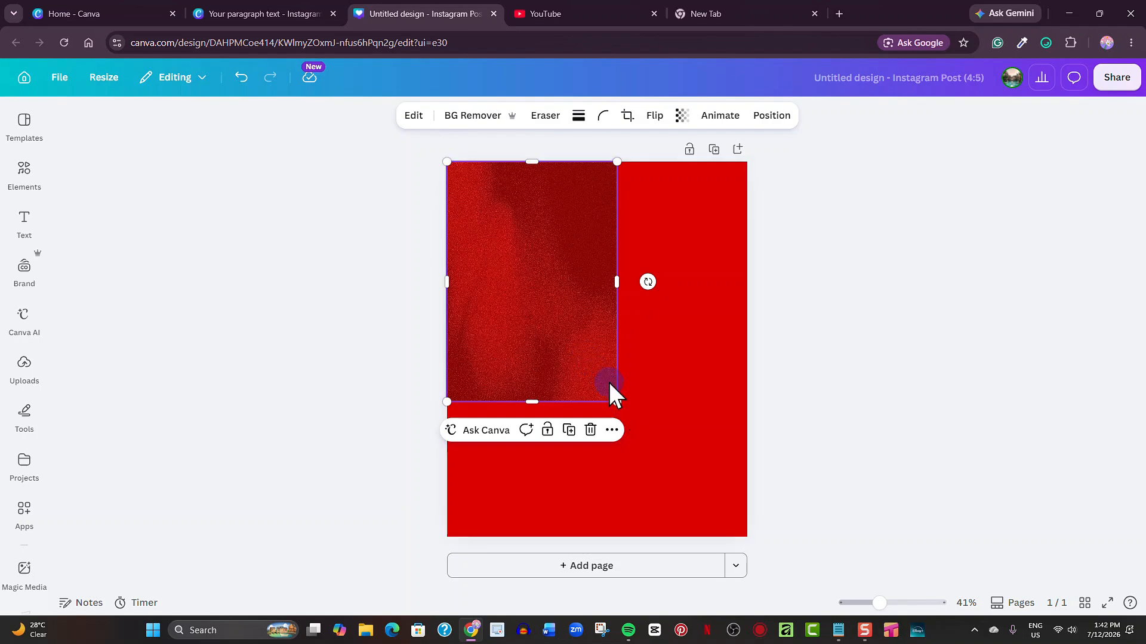
{"action": "left_click_drag", "start_coordinate": [615, 400], "coordinate": [768, 568]}
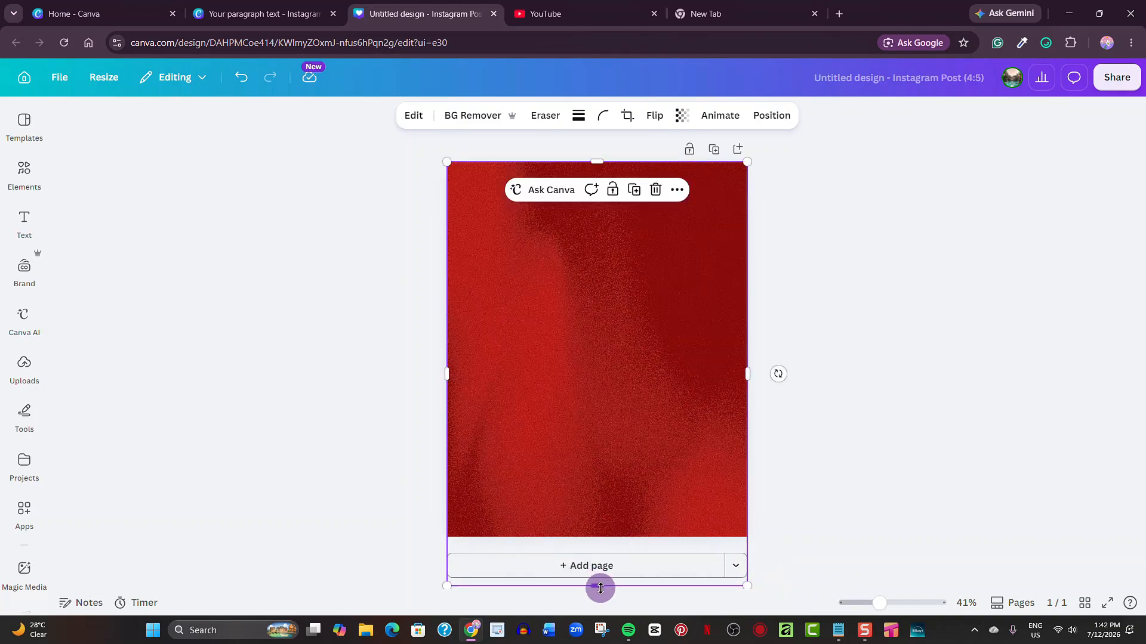
{"action": "left_click_drag", "start_coordinate": [601, 581], "coordinate": [600, 541]}
{"action": "left_click", "coordinate": [878, 603]}
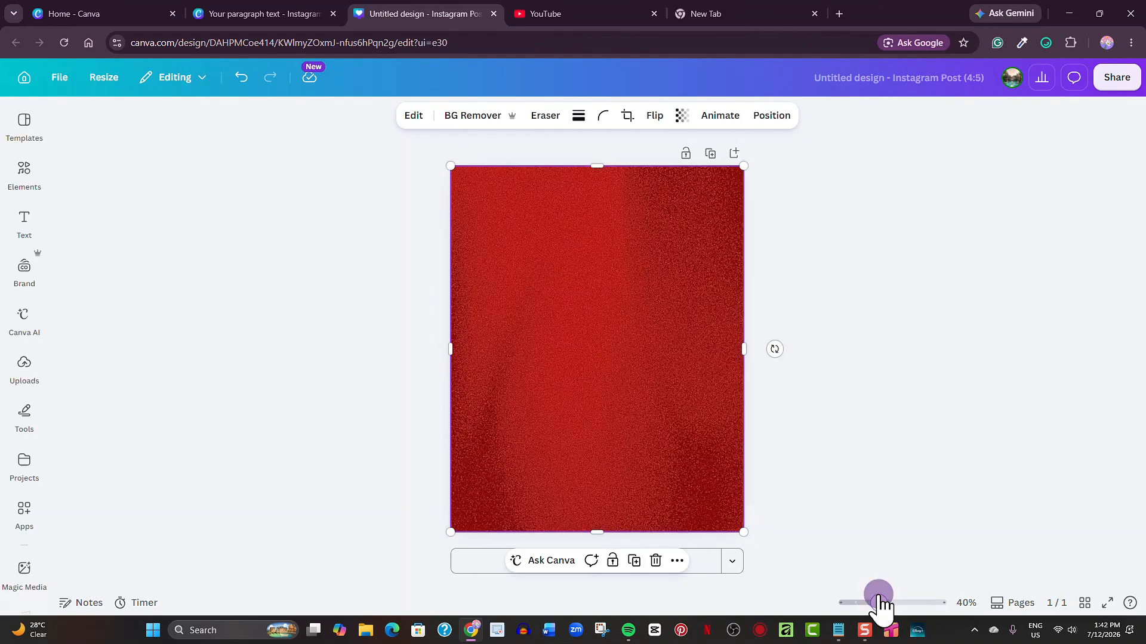
Lower the grainy photo's opacity so its texture blends softly into the red page background.
{"action": "left_click", "coordinate": [682, 115]}
{"action": "left_click_drag", "start_coordinate": [688, 174], "coordinate": [662, 171]}
{"action": "left_click", "coordinate": [831, 246]}
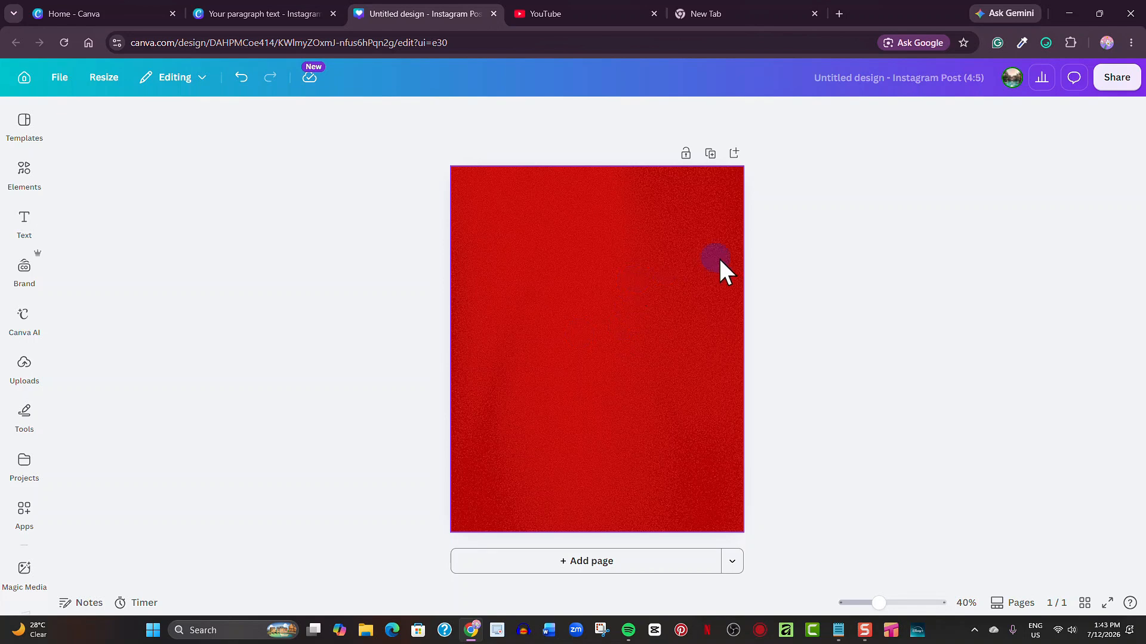
Lock the full-page grainy photo completely so it cannot be moved or edited.
{"action": "left_click", "coordinate": [596, 247]}
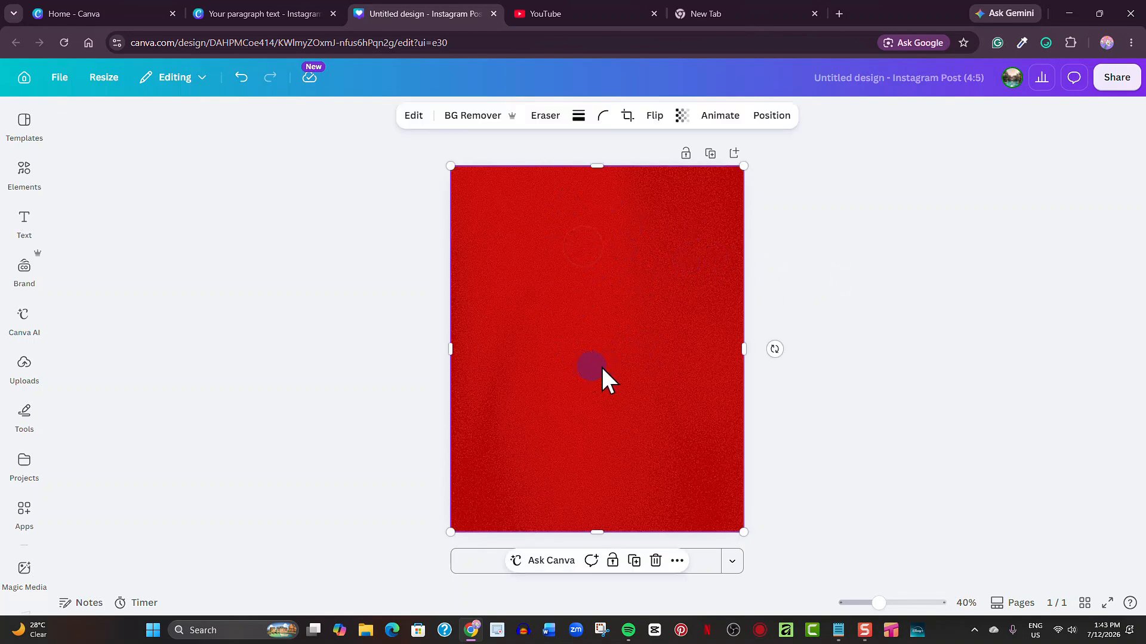
{"action": "left_click", "coordinate": [613, 562]}
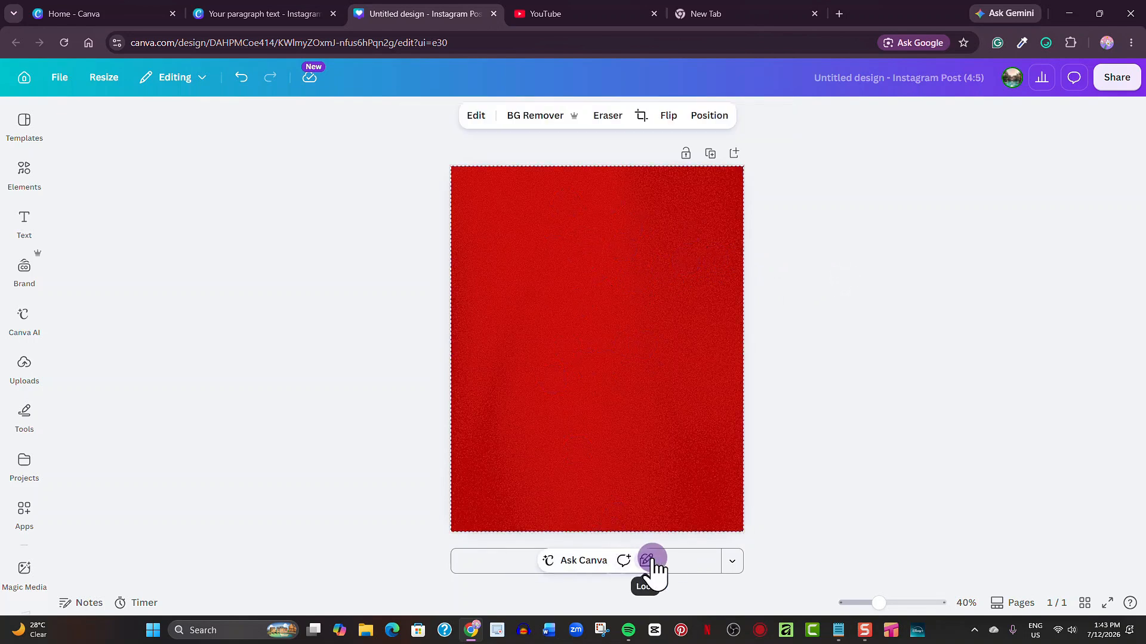
{"action": "left_click", "coordinate": [857, 406]}
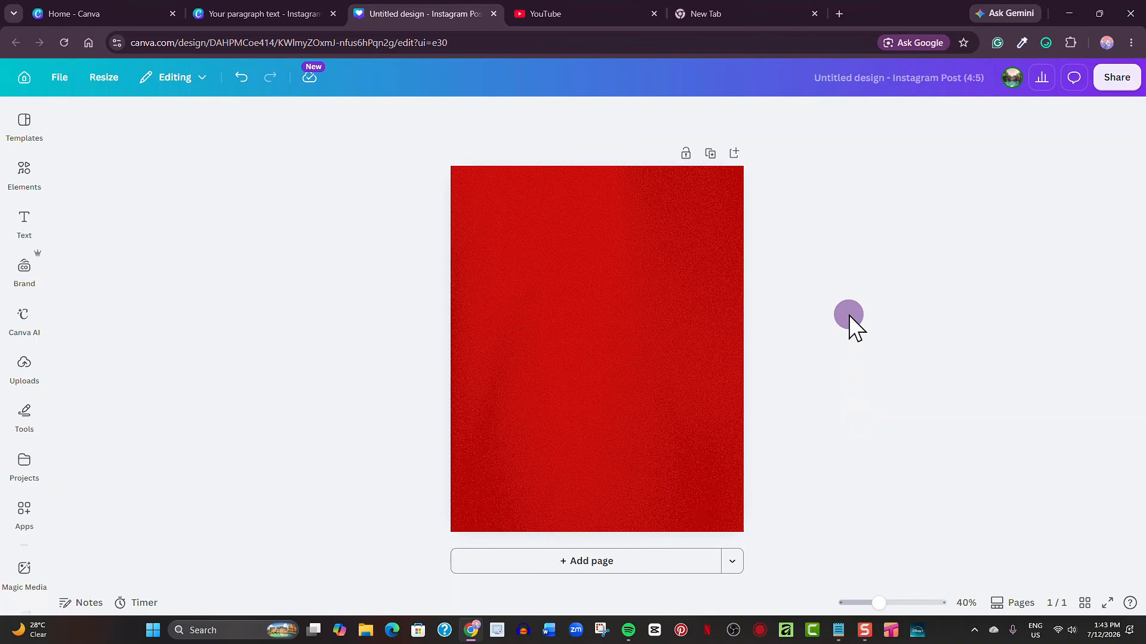
{"action": "left_click", "coordinate": [673, 304]}
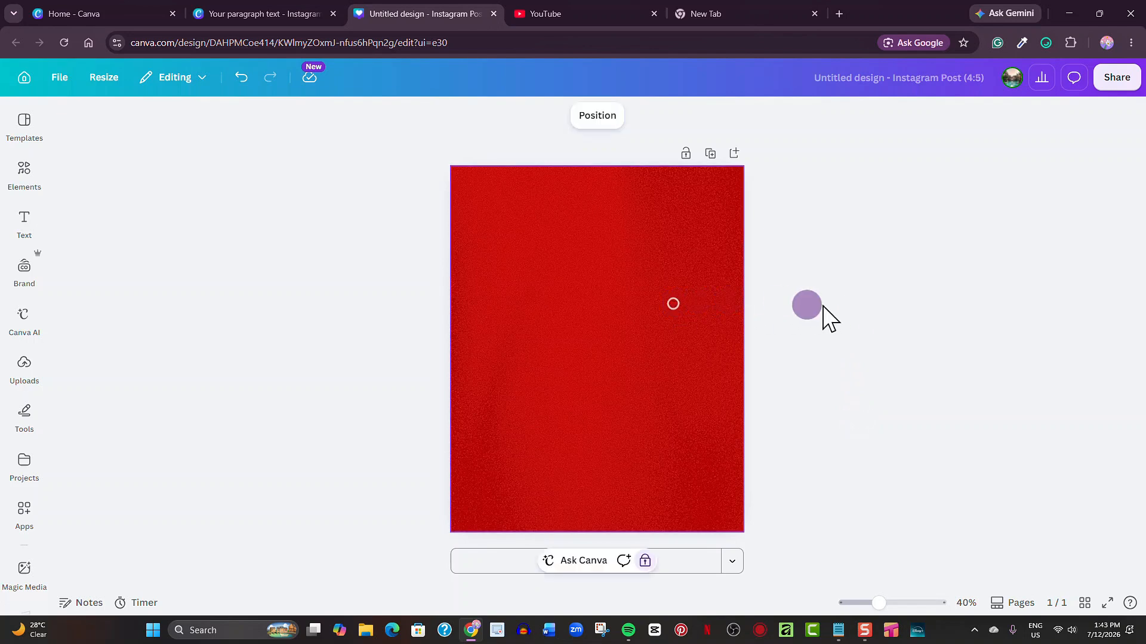
{"action": "left_click", "coordinate": [822, 306]}
Add the heading "GIRLS" near the page's upper edge at size 174 and set its font to Bootzy TM.
{"action": "type", "text": "text"}
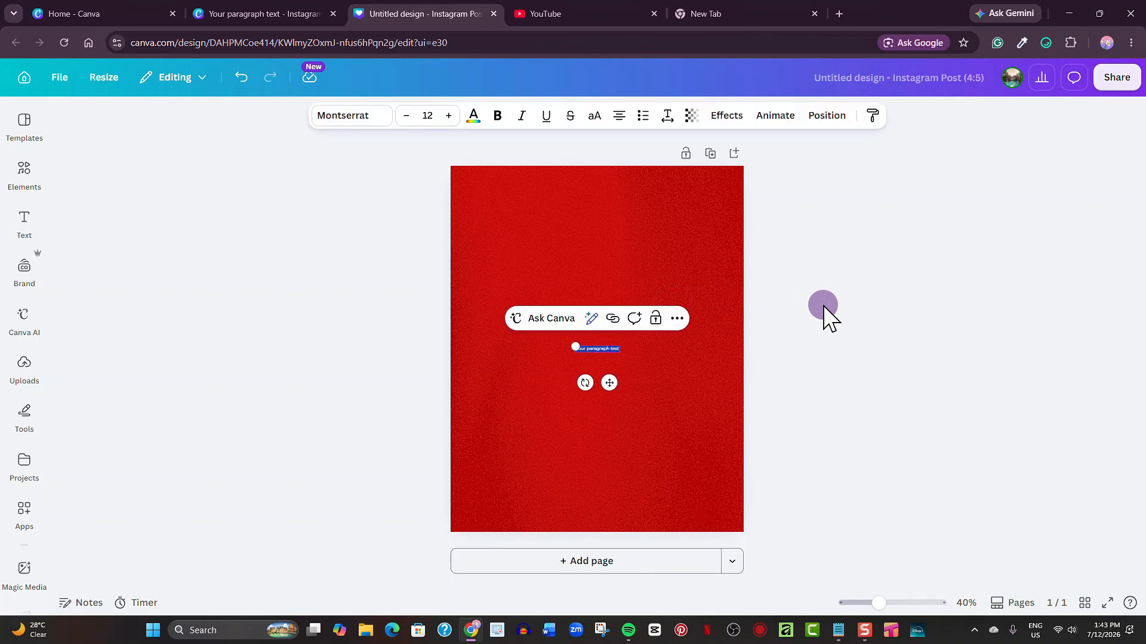
{"action": "type", "text": "The"}
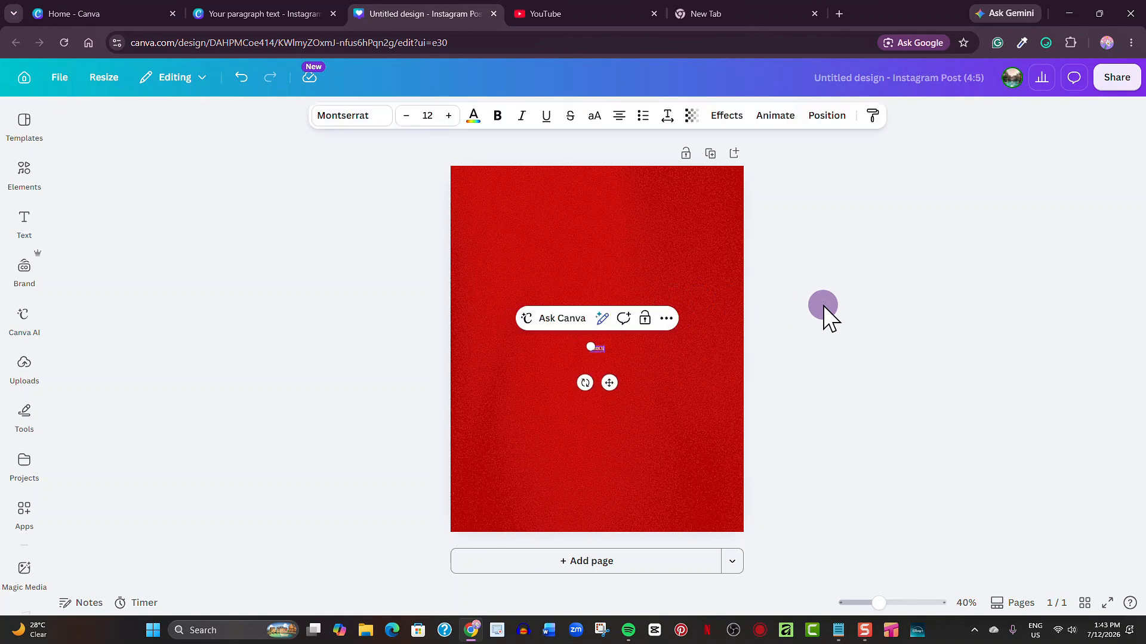
{"action": "left_click", "coordinate": [364, 120]}
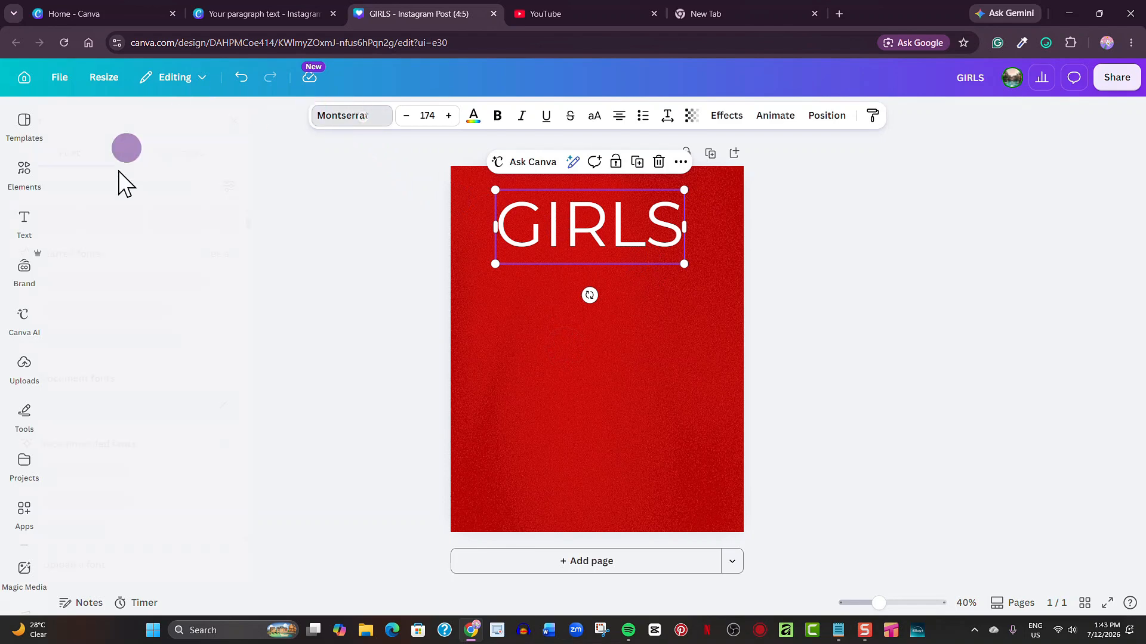
{"action": "left_click", "coordinate": [134, 184]}
{"action": "type", "text": "B"}
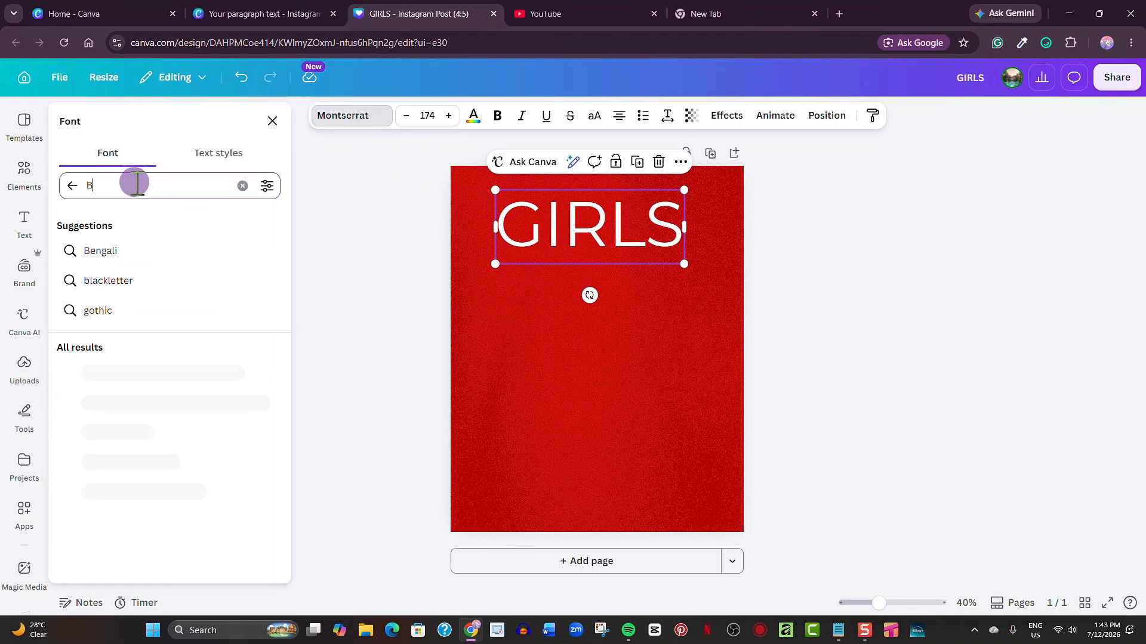
{"action": "type", "text": "OOTZY"}
{"action": "key", "text": "Return"}
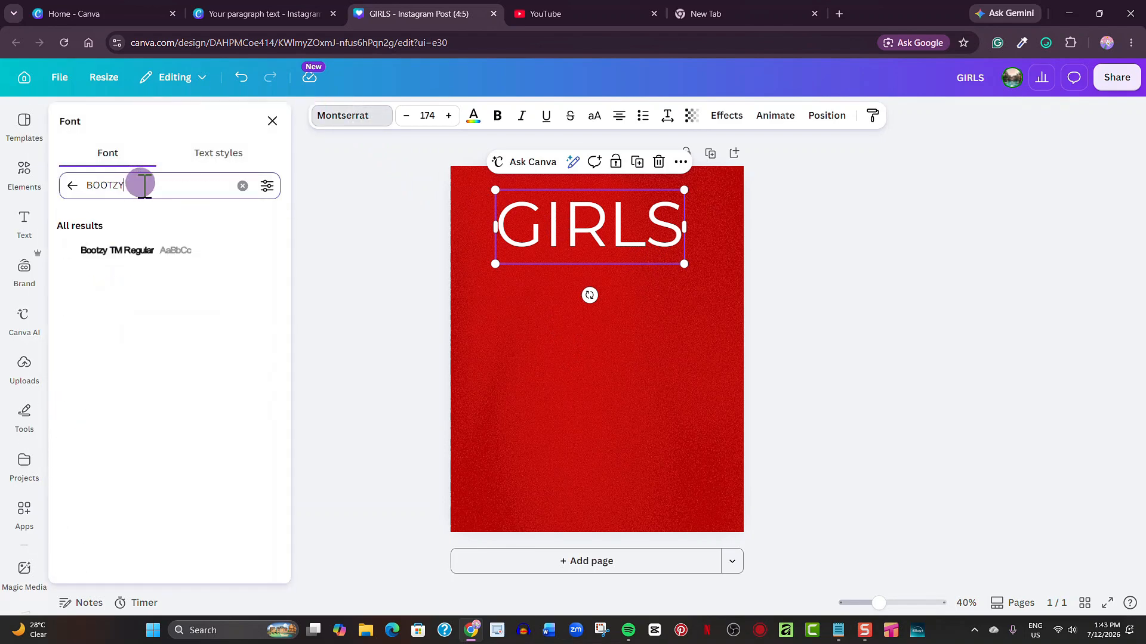
{"action": "left_click", "coordinate": [163, 252]}
{"action": "left_click", "coordinate": [273, 120]}
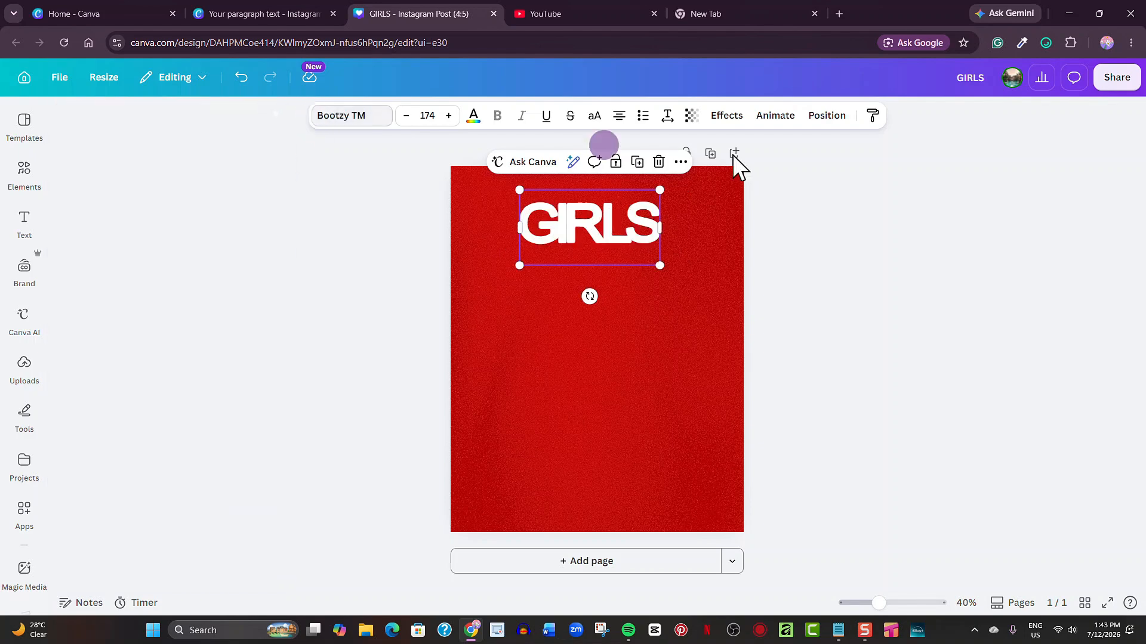
Search Google for "BOOTZY TM FONT DOWNLOAD" and find the ZIP download on the FontsLoader page.
{"action": "left_click", "coordinate": [797, 18]}
{"action": "left_click", "coordinate": [497, 265]}
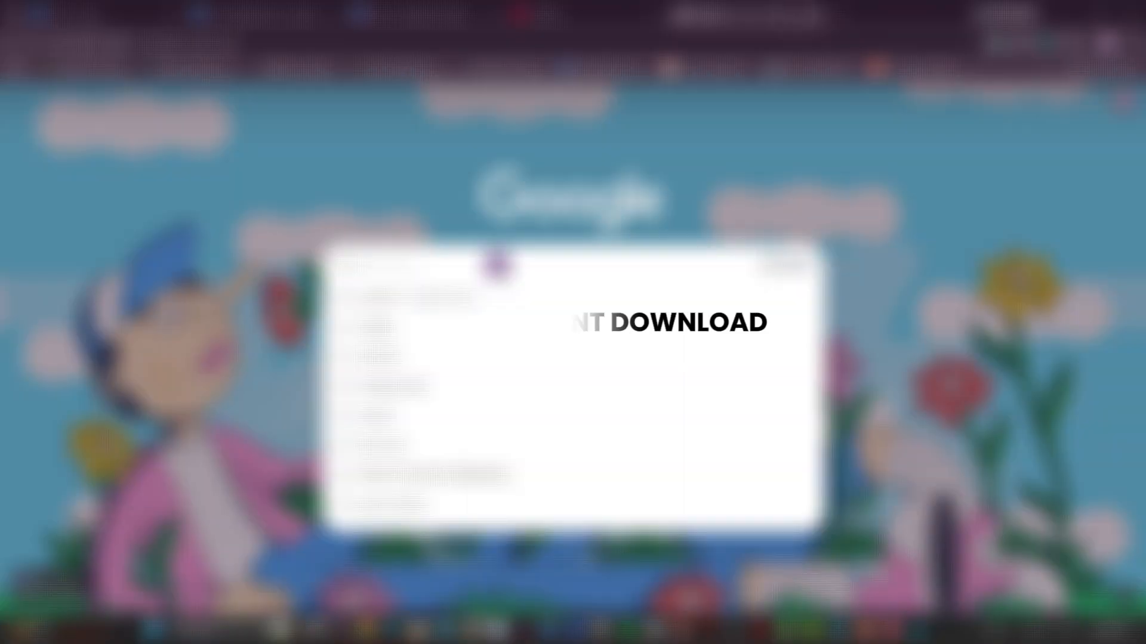
{"action": "type", "text": "BOOTZY TM FO"}
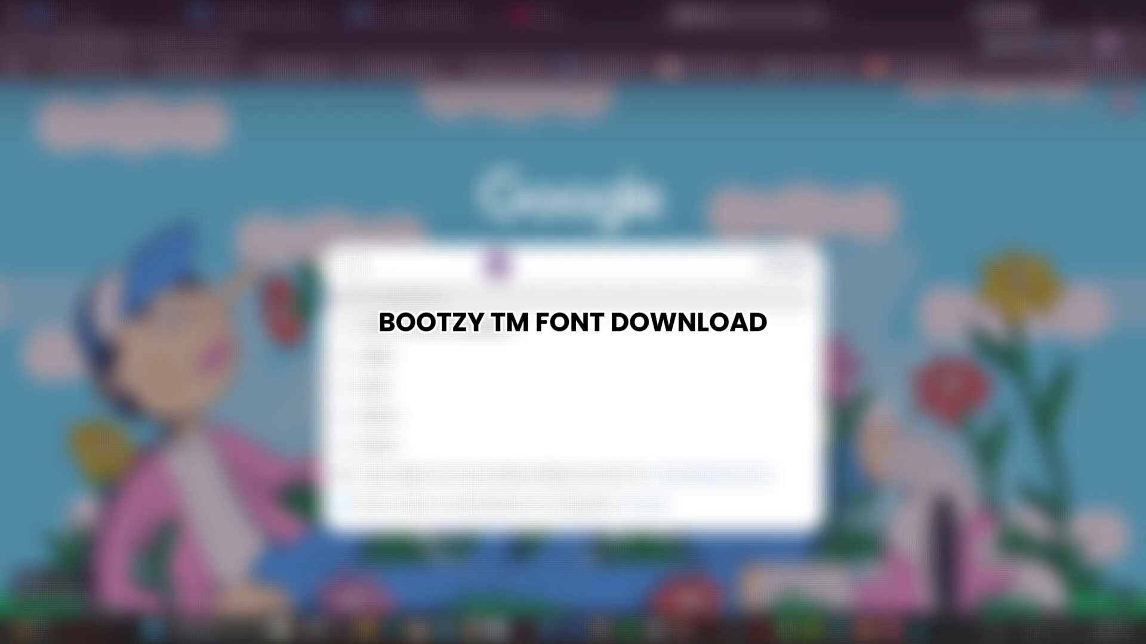
{"action": "left_click", "coordinate": [450, 326]}
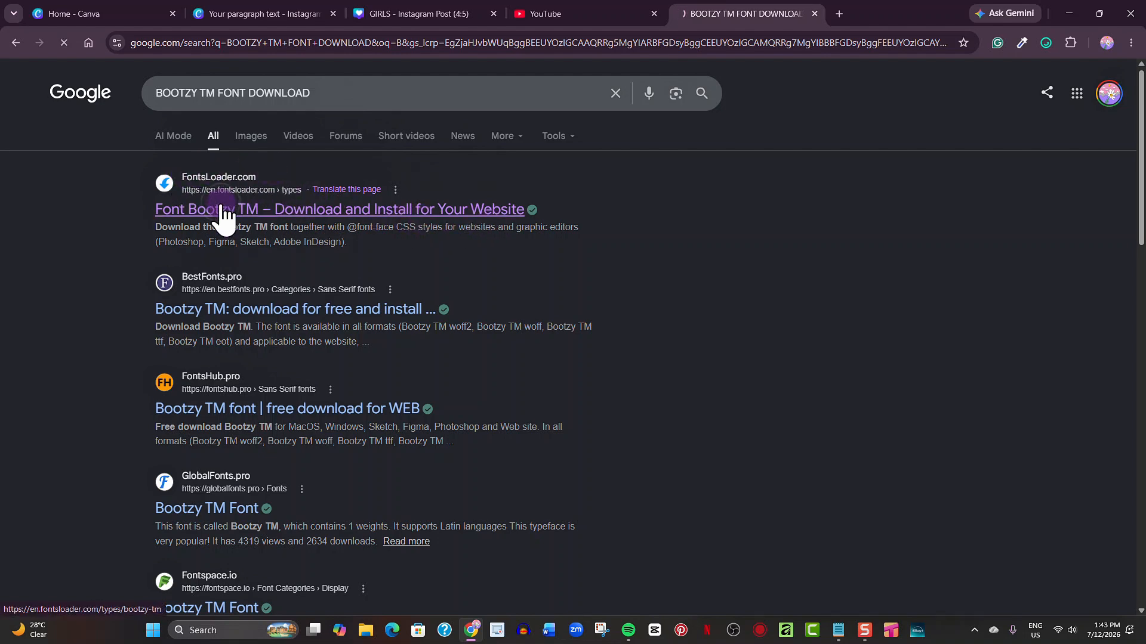
{"action": "scroll", "coordinate": [512, 316], "scroll_direction": "down", "scroll_amount": 9}
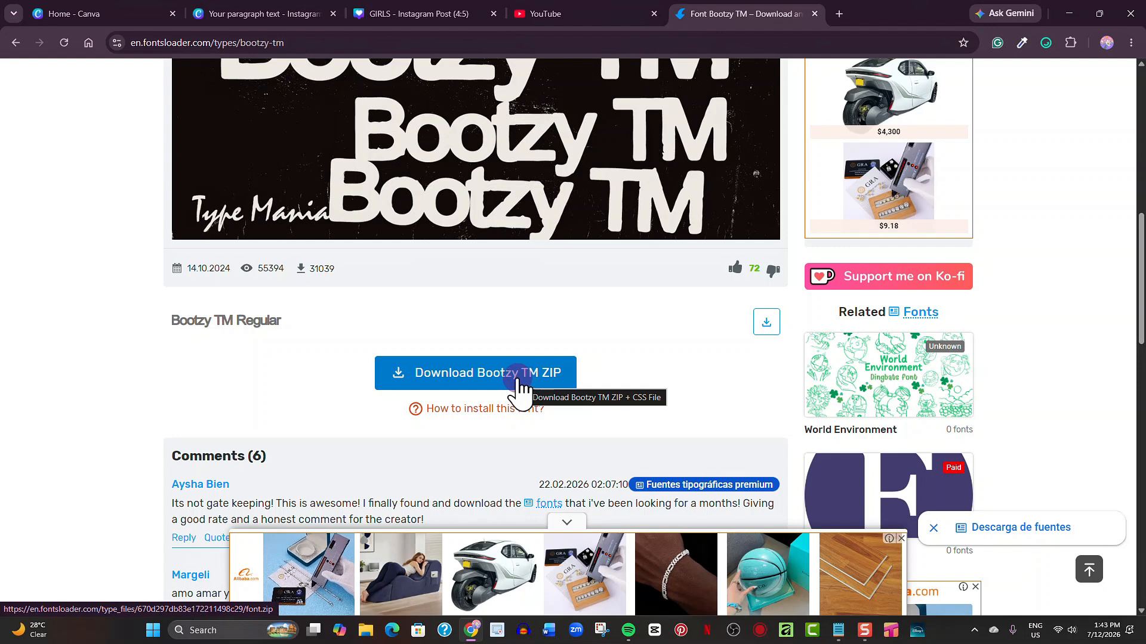
Return to the Canva design and enlarge the "GIRLS" heading to font size 268, centred near the page's upper edge.
{"action": "left_click", "coordinate": [416, 12]}
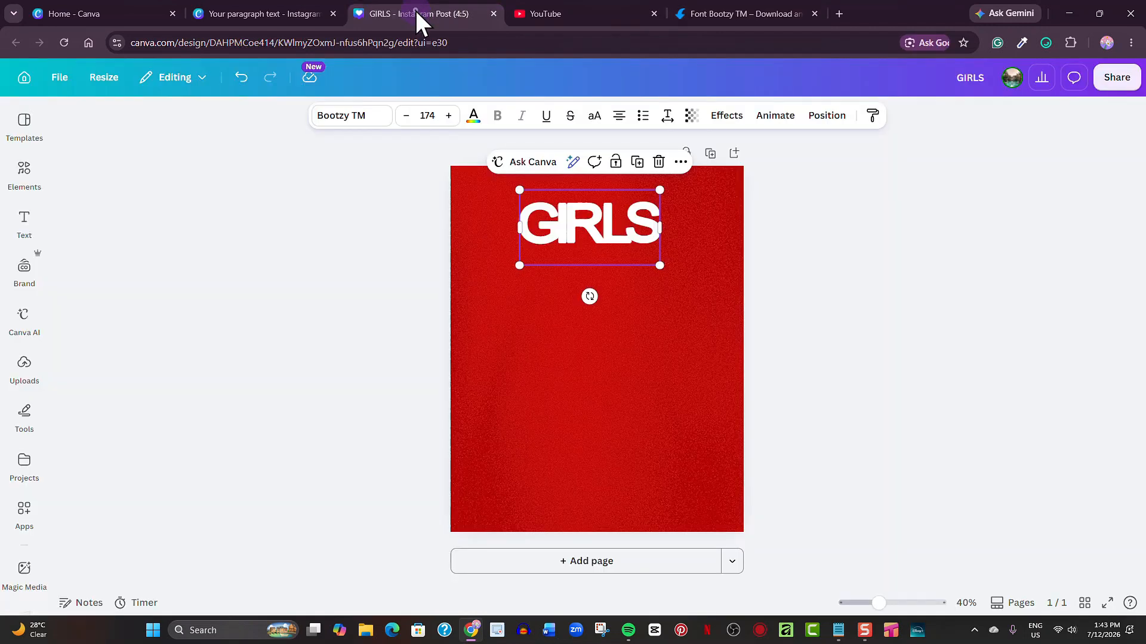
{"action": "left_click", "coordinate": [652, 393]}
{"action": "left_click", "coordinate": [614, 267]}
{"action": "left_click", "coordinate": [679, 163]}
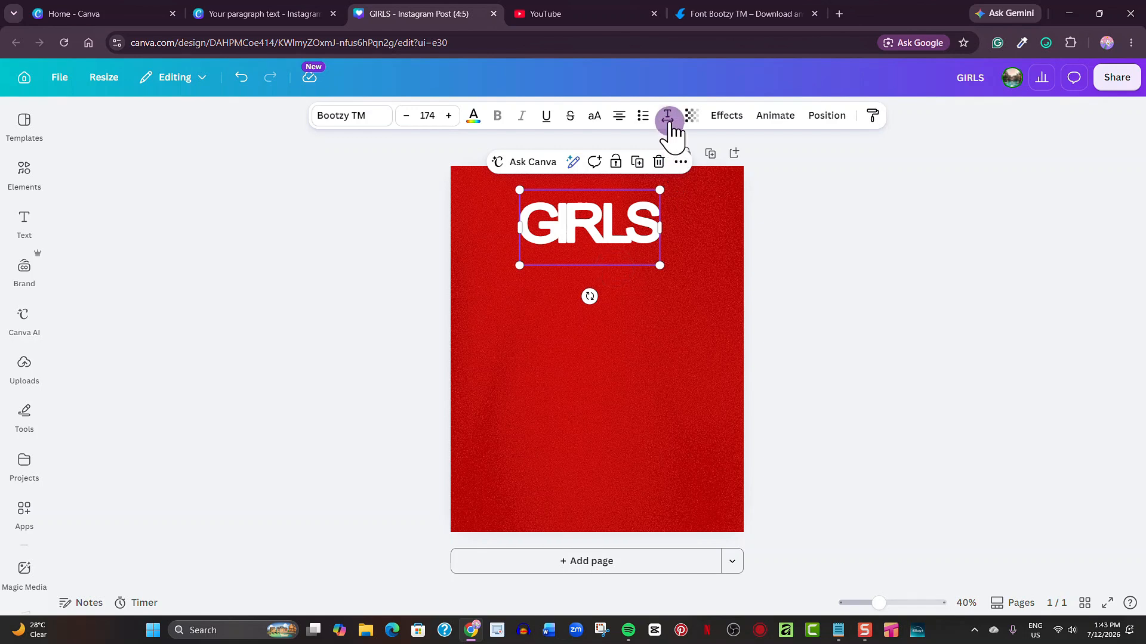
{"action": "mouse_move", "coordinate": [659, 271]}
{"action": "left_mouse_down"}
{"action": "mouse_move", "coordinate": [729, 316]}
{"action": "mouse_move", "coordinate": [657, 275]}
{"action": "left_mouse_up"}
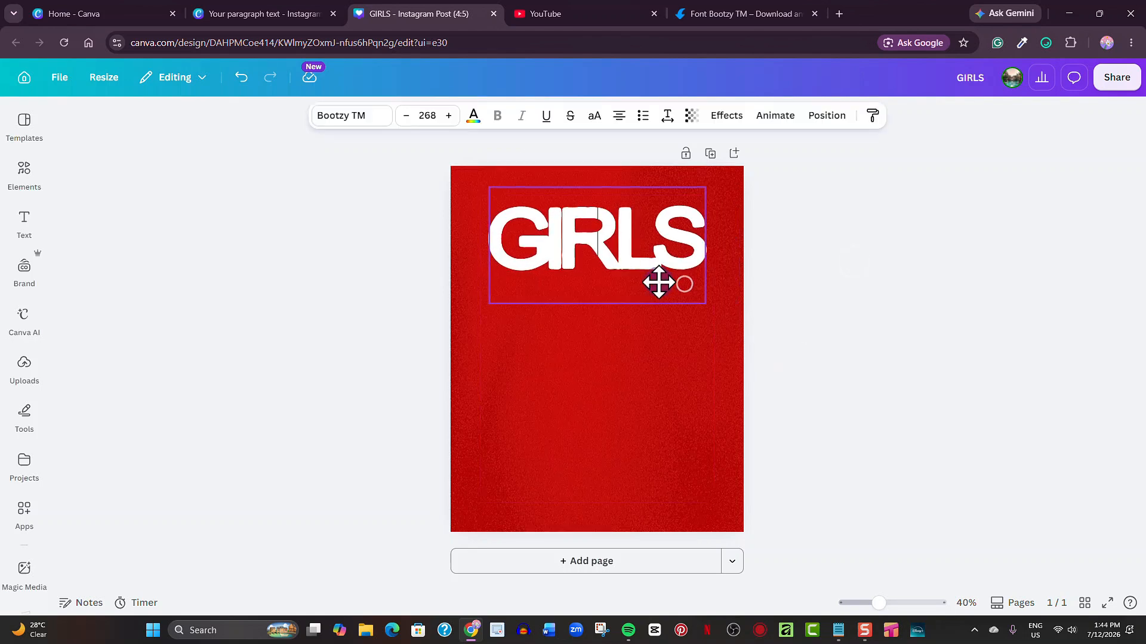
Slightly increase the letter spacing of the "GIRLS" heading so its letters overlap less.
{"action": "left_click", "coordinate": [668, 116]}
{"action": "left_click_drag", "start_coordinate": [617, 171], "coordinate": [621, 173]}
{"action": "left_click", "coordinate": [884, 277]}
{"action": "left_click", "coordinate": [884, 277]}
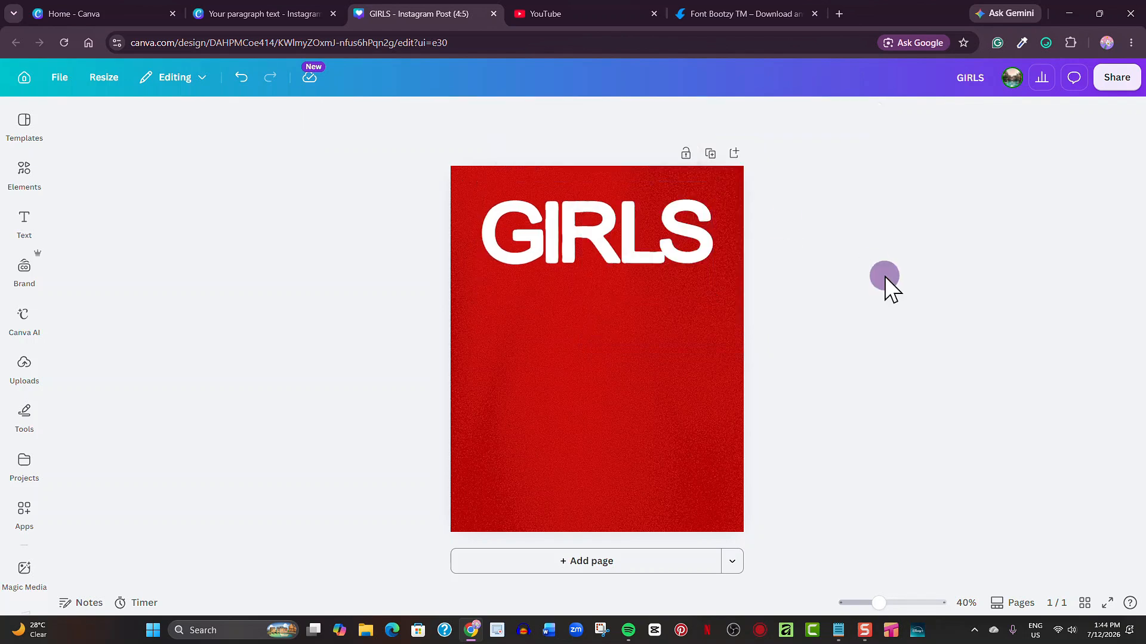
Copy the main text colour code fcf9da from the Notepad notes and minimise the notes.
{"action": "left_click", "coordinate": [563, 249]}
{"action": "left_click", "coordinate": [835, 451]}
{"action": "left_click", "coordinate": [682, 285]}
{"action": "left_click", "coordinate": [839, 564]}
{"action": "left_click", "coordinate": [838, 631]}
{"action": "left_click", "coordinate": [869, 91]}
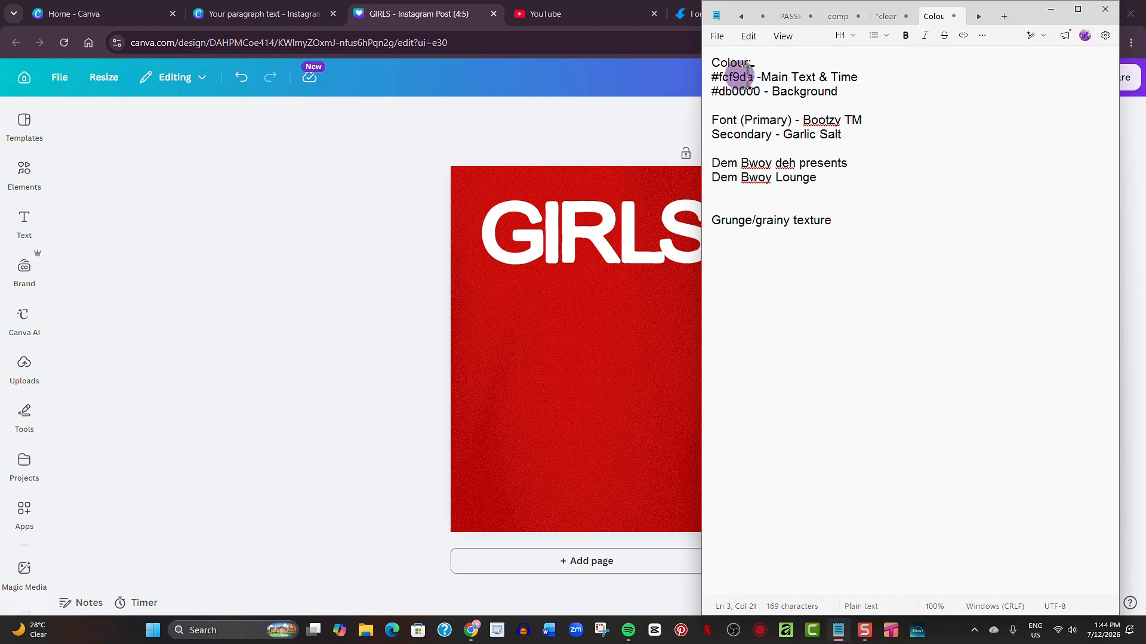
{"action": "left_click_drag", "start_coordinate": [753, 77], "coordinate": [728, 78]}
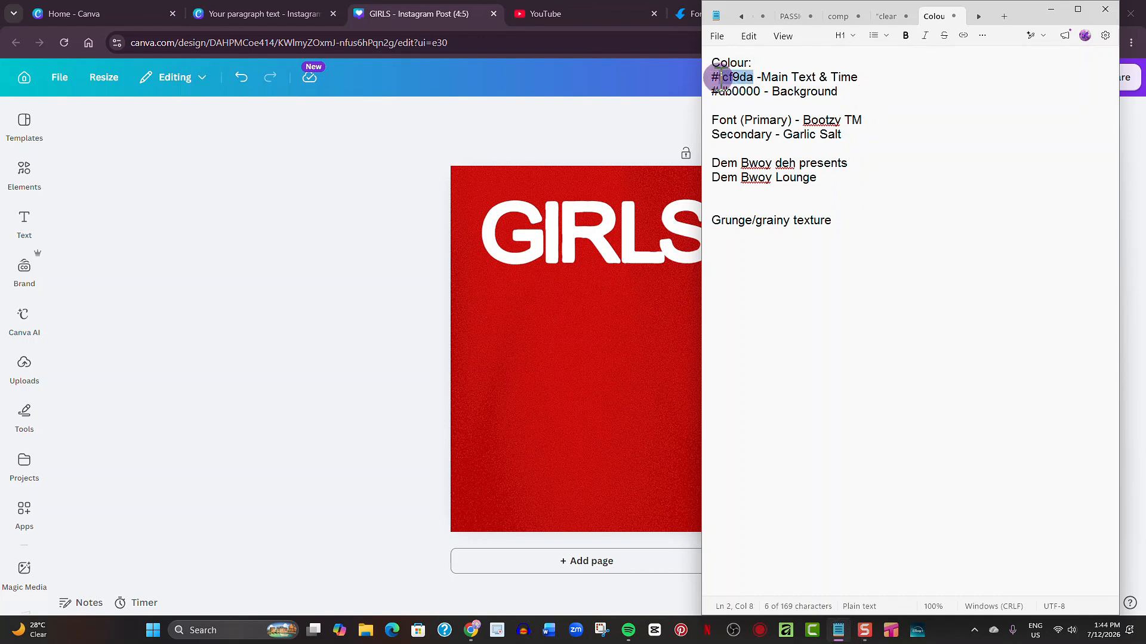
{"action": "left_click", "coordinate": [1055, 8]}
Set the "GIRLS" heading's text colour to #FCF9DA.
{"action": "left_click", "coordinate": [599, 220]}
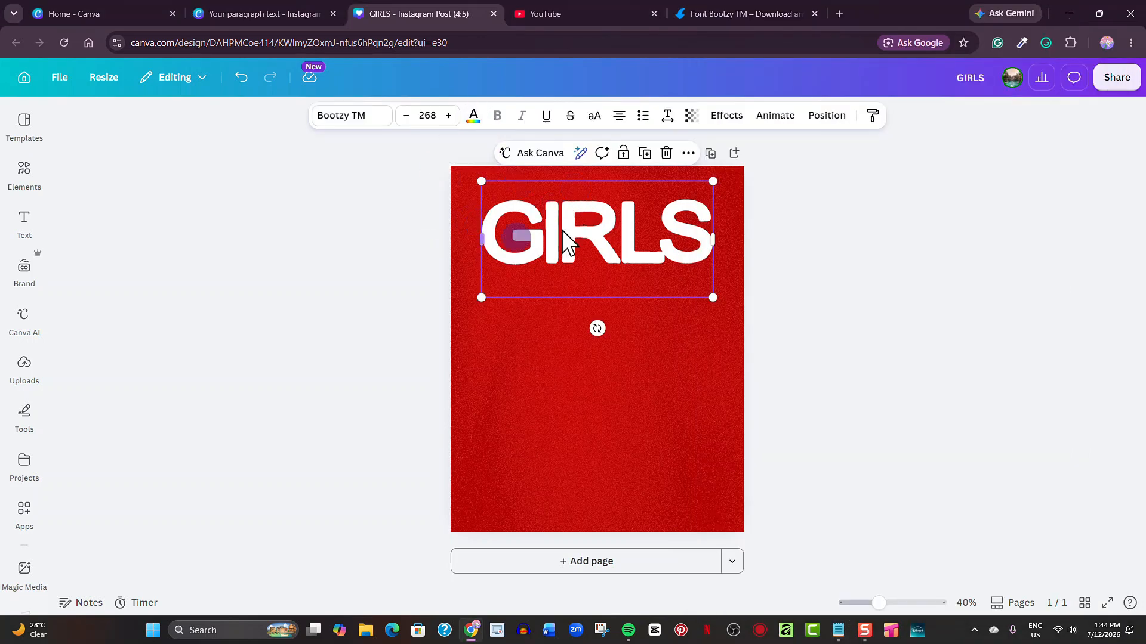
{"action": "left_click", "coordinate": [473, 119]}
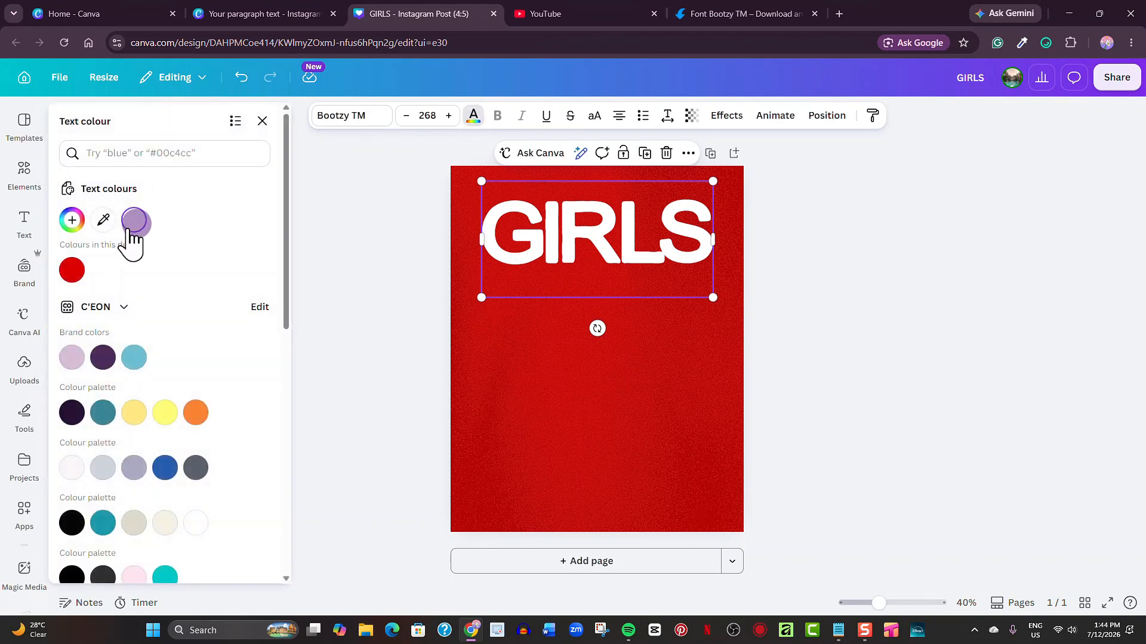
{"action": "left_click", "coordinate": [70, 219]}
{"action": "left_click", "coordinate": [176, 397]}
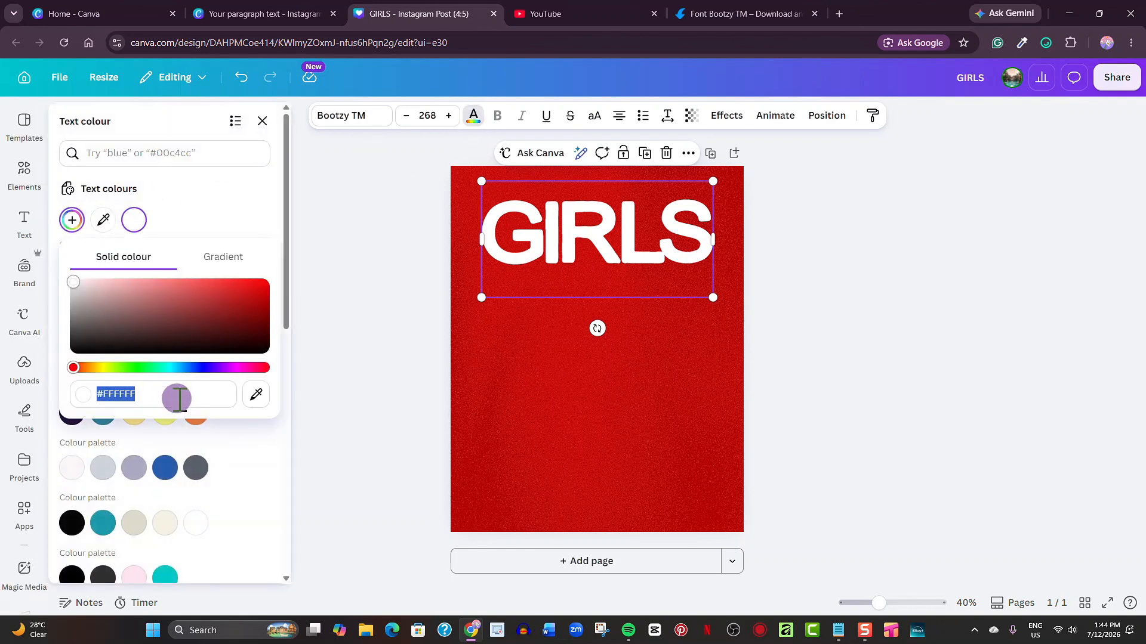
{"action": "type", "text": "#FCF9DA"}
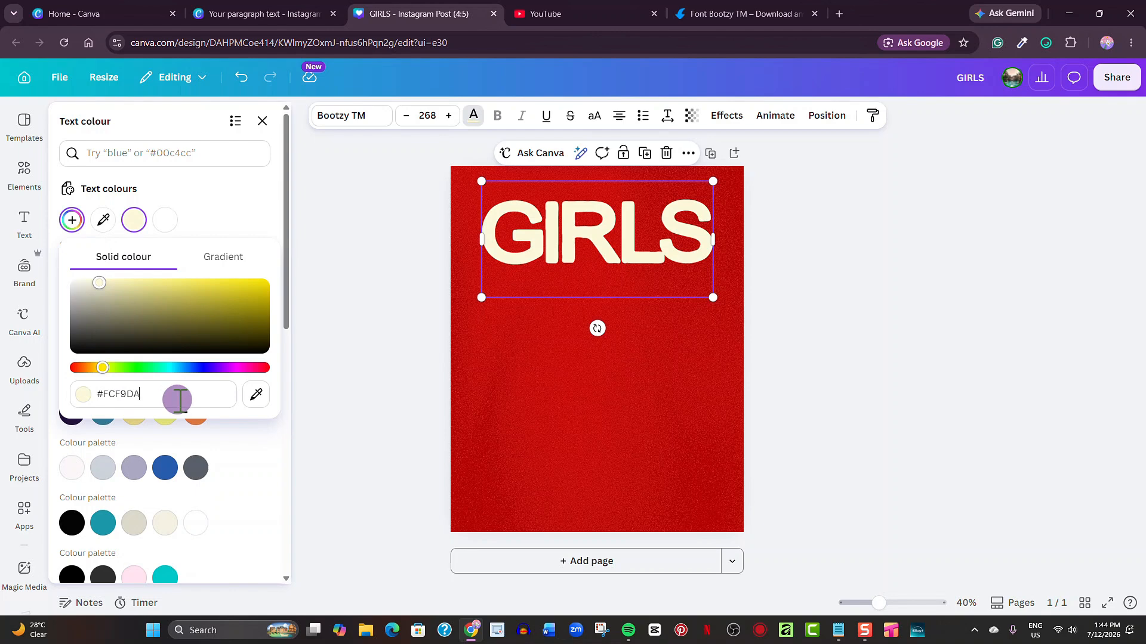
{"action": "left_click", "coordinate": [362, 230]}
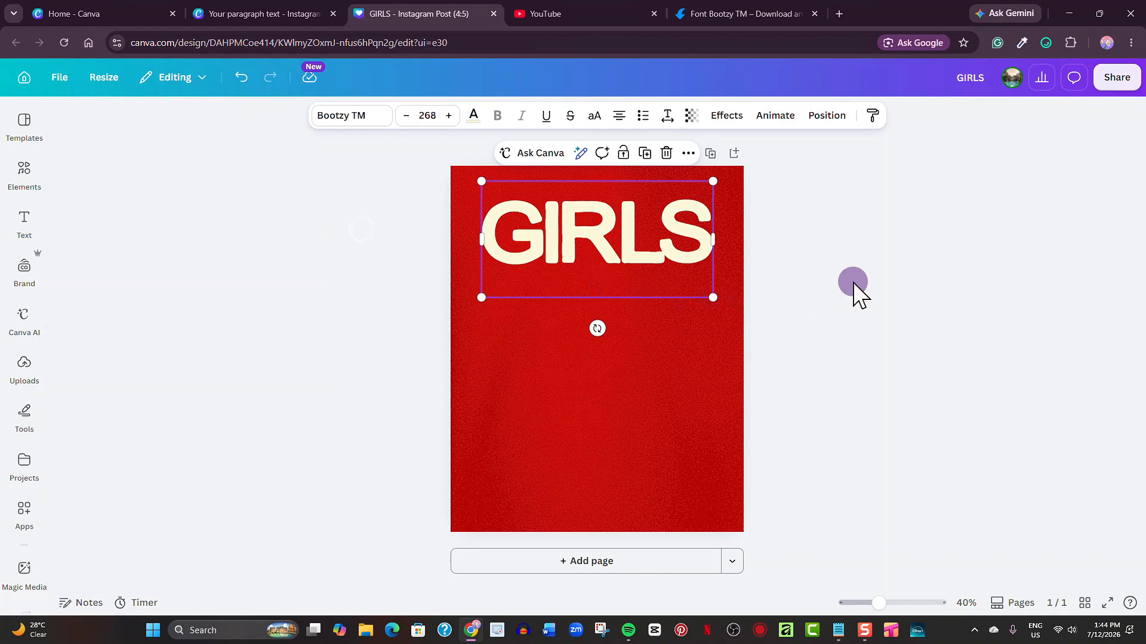
Give the "GIRLS" heading a black Drop shadow with direction -45, offset 20, blur 10 and transparency 45.
{"action": "left_click", "coordinate": [740, 121]}
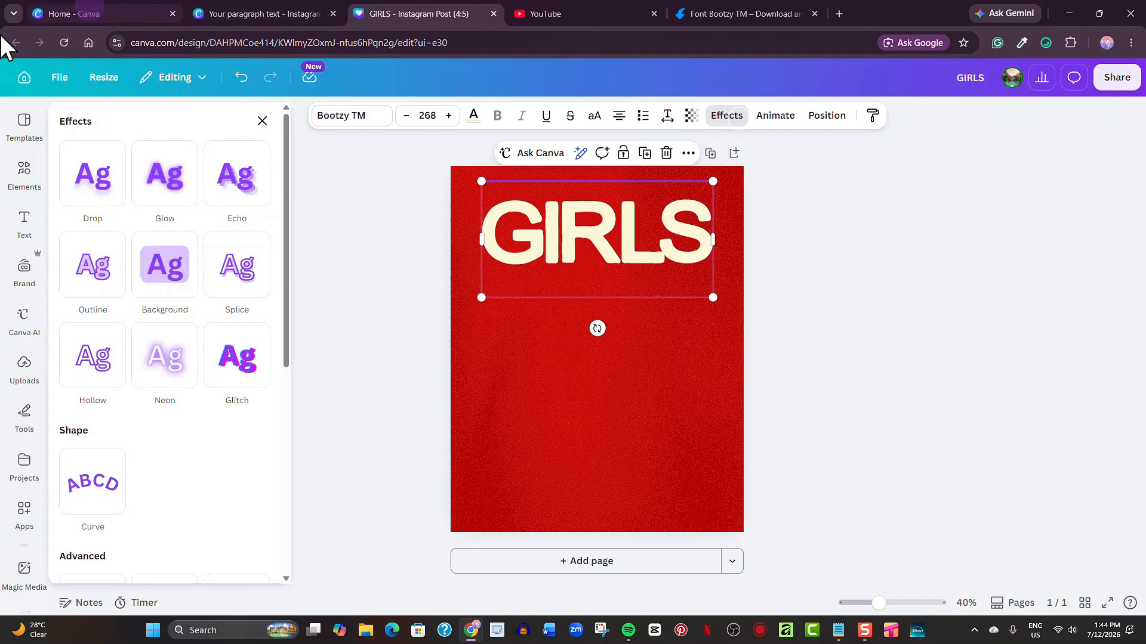
{"action": "left_click", "coordinate": [103, 178]}
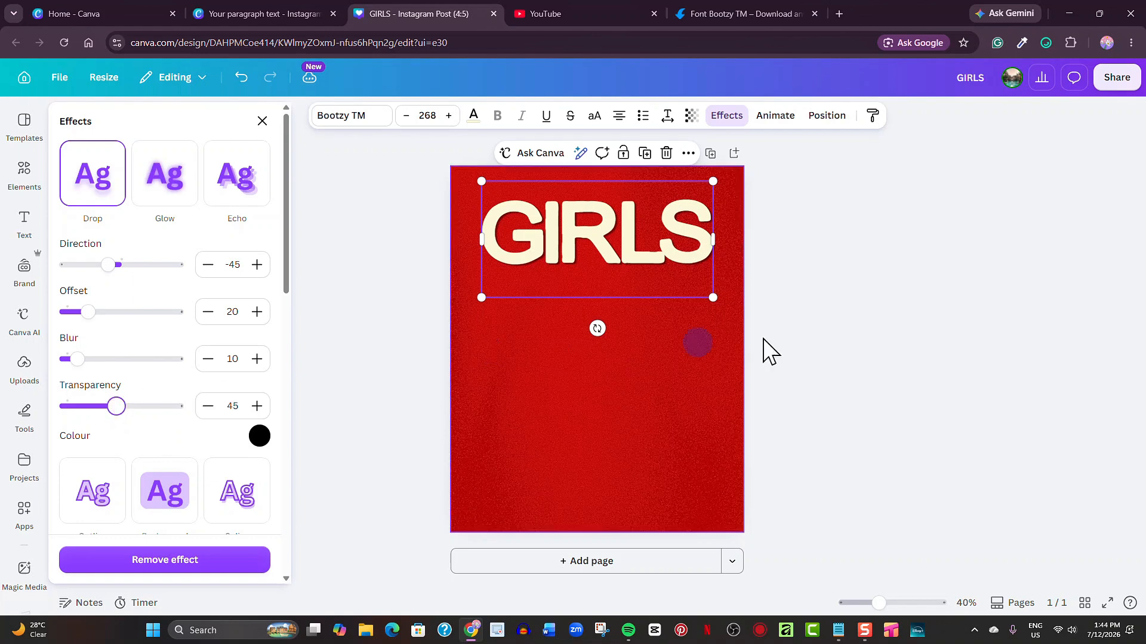
{"action": "left_click", "coordinate": [833, 322]}
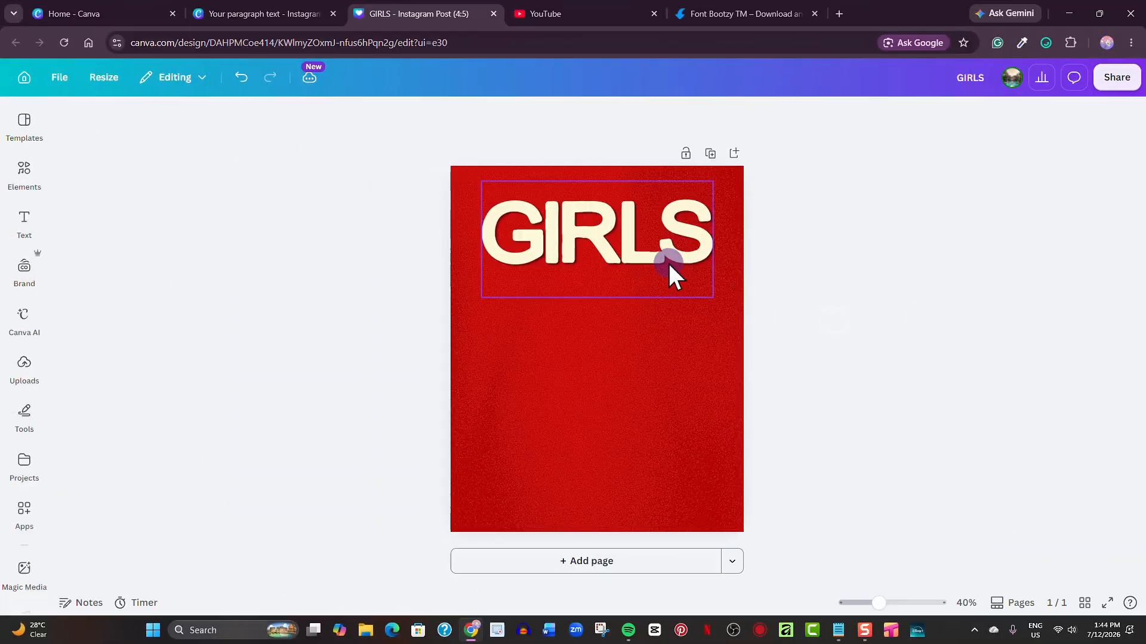
Duplicate the "GIRLS" heading, place the copy below it and change its text to "NIGHT".
{"action": "left_click", "coordinate": [667, 262]}
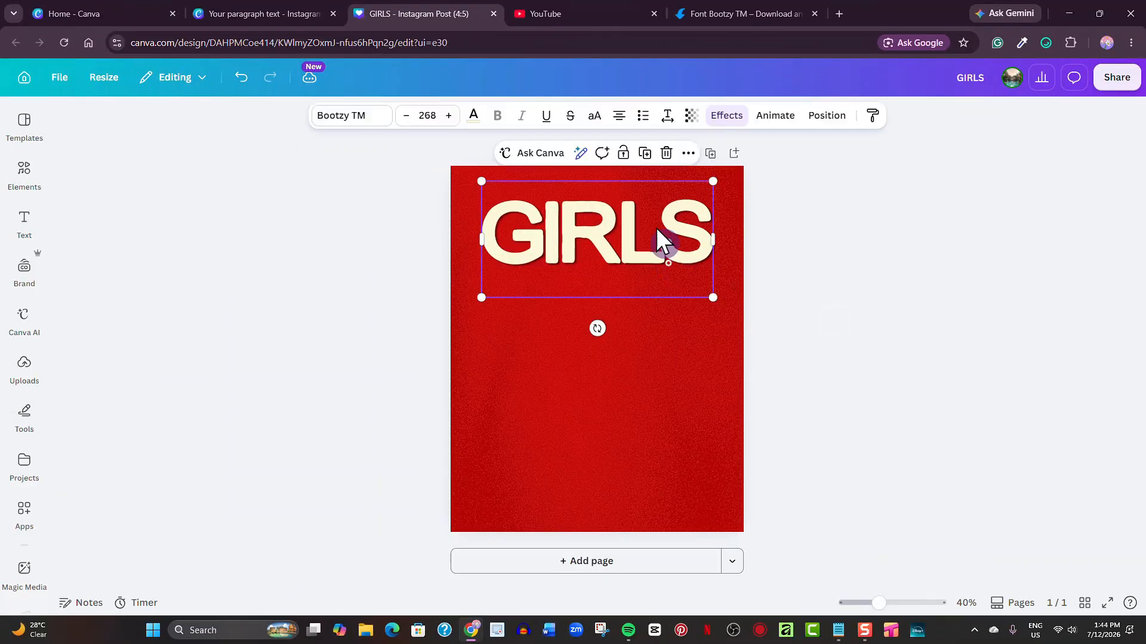
{"action": "left_click", "coordinate": [647, 157]}
{"action": "left_click_drag", "start_coordinate": [621, 243], "coordinate": [607, 364]}
{"action": "double_click", "coordinate": [607, 364]}
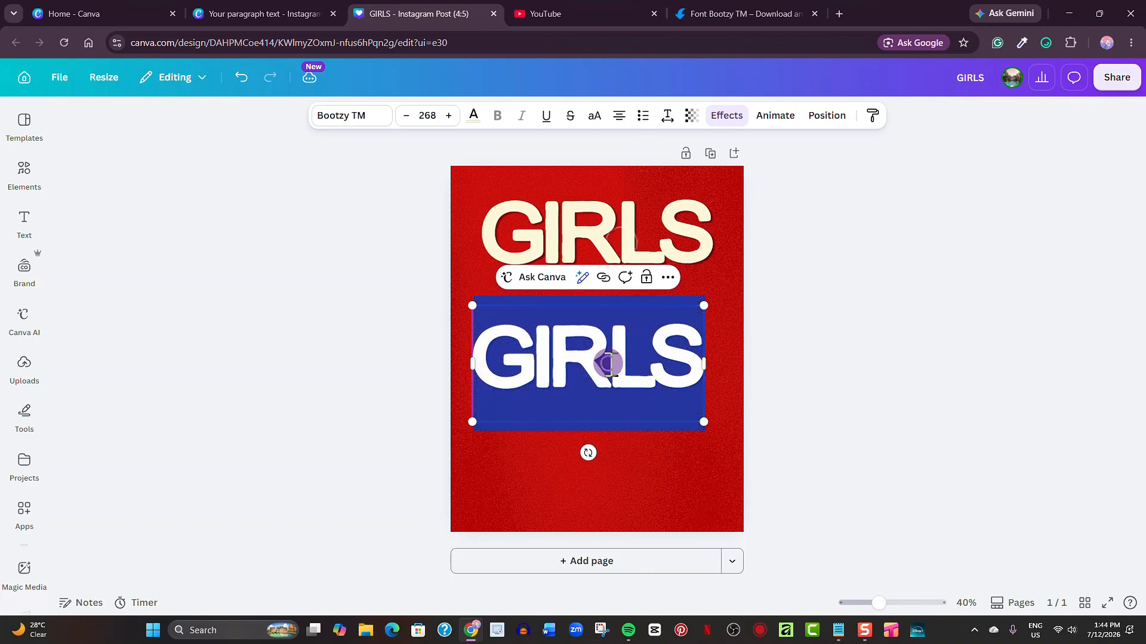
{"action": "type", "text": "NIGHT"}
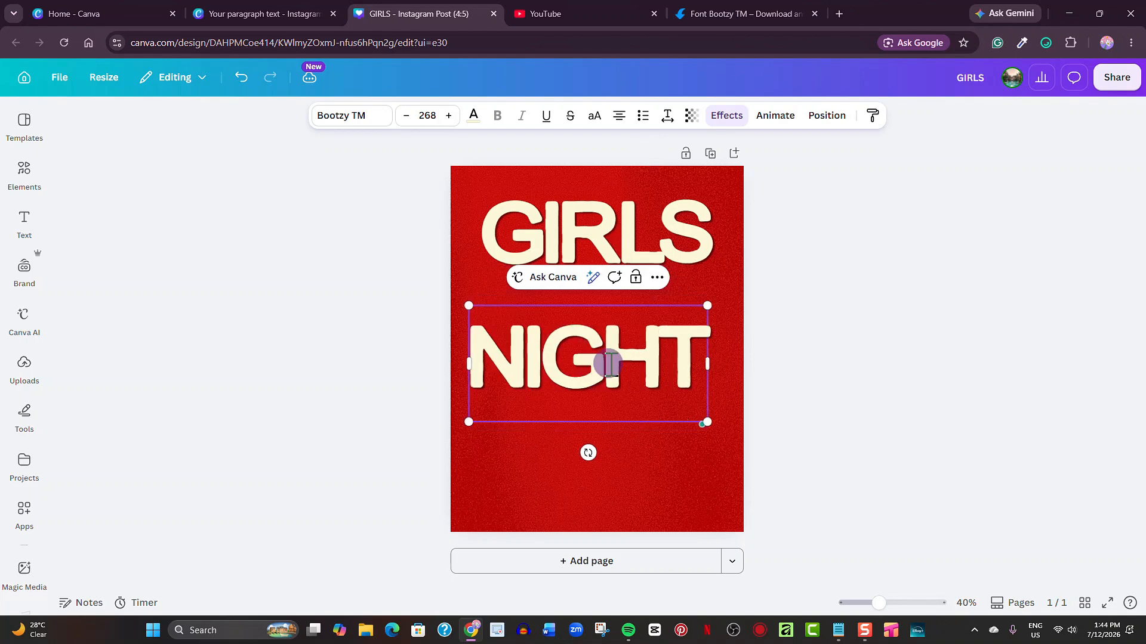
{"action": "left_click", "coordinate": [729, 437]}
Reduce "NIGHT" to font size 252, rotate it to read upwards and align it beneath the "G" of "GIRLS".
{"action": "left_click", "coordinate": [634, 406]}
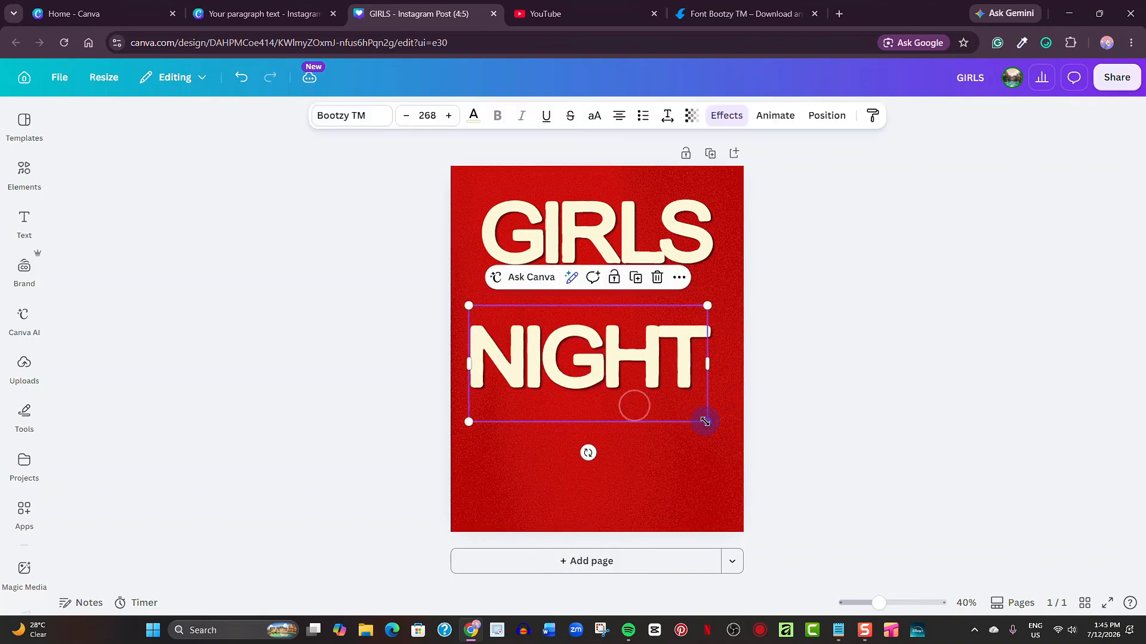
{"action": "left_click_drag", "start_coordinate": [703, 421], "coordinate": [692, 414]}
{"action": "left_click_drag", "start_coordinate": [581, 445], "coordinate": [714, 366]}
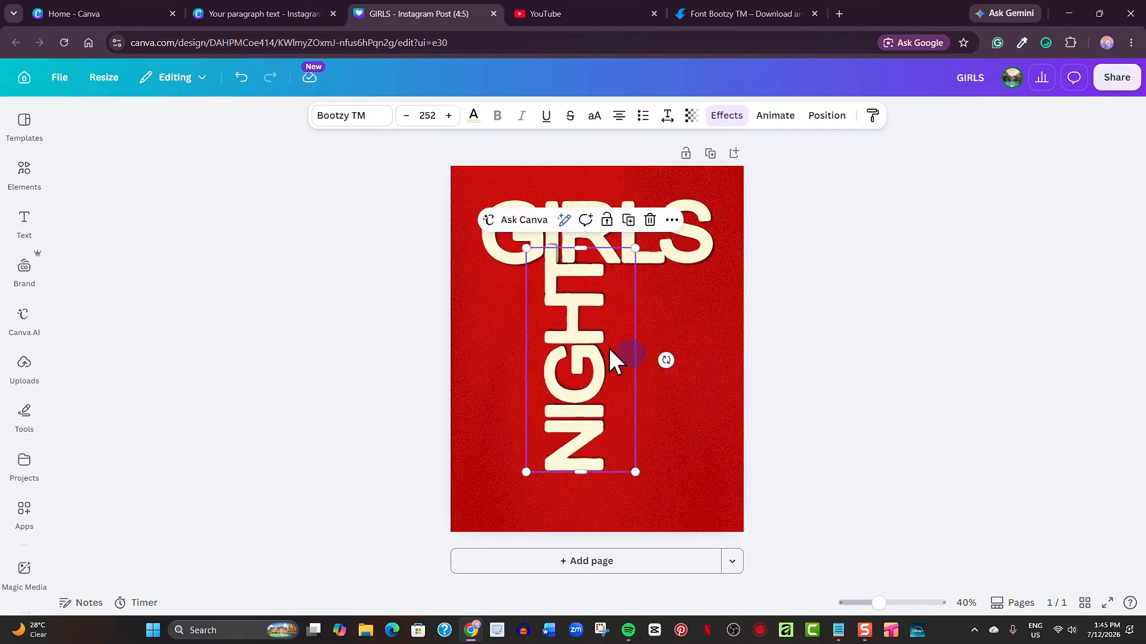
{"action": "left_click_drag", "start_coordinate": [564, 352], "coordinate": [522, 362]}
{"action": "left_click", "coordinate": [417, 242]}
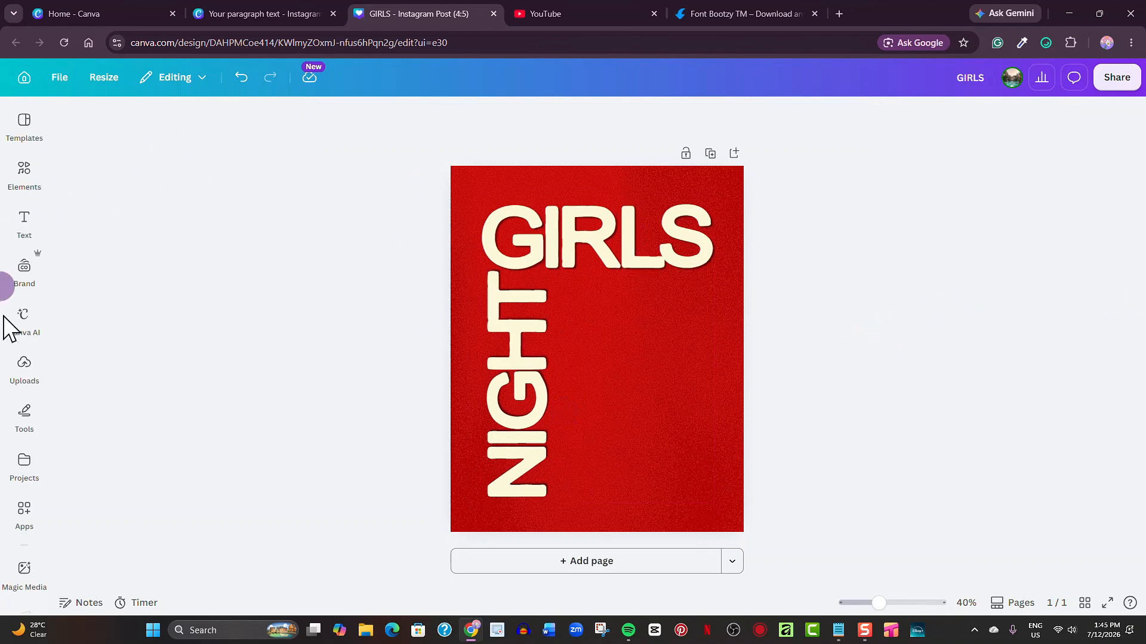
Insert the uploaded photo of the woman in sunglasses on a red and black backdrop.
{"action": "left_click", "coordinate": [24, 365]}
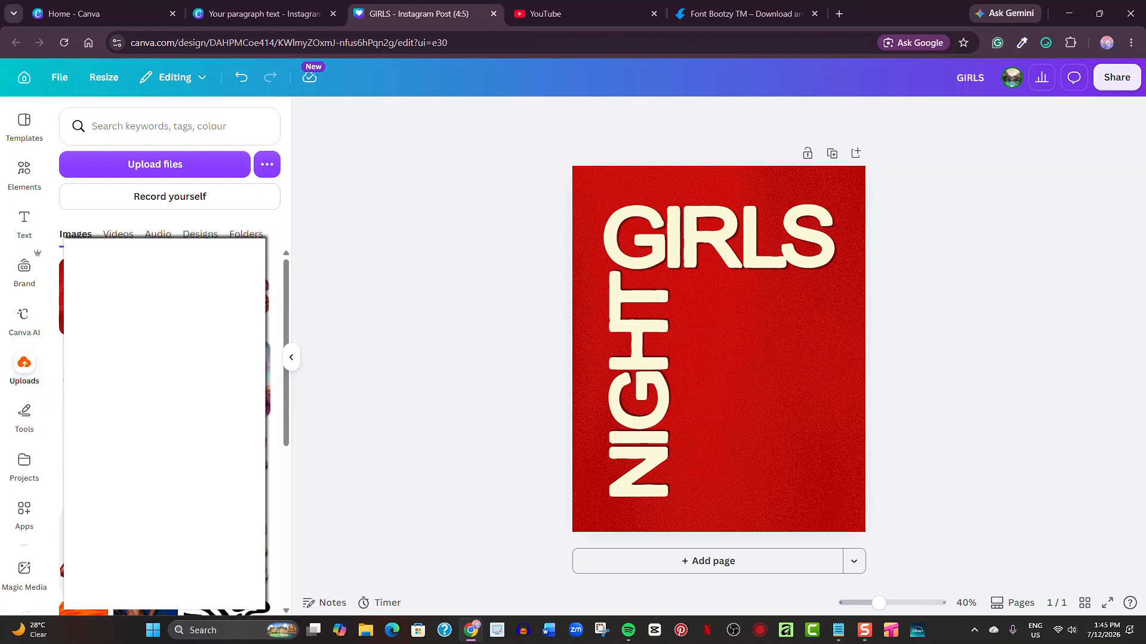
{"action": "scroll", "coordinate": [164, 418], "scroll_direction": "down", "scroll_amount": 6}
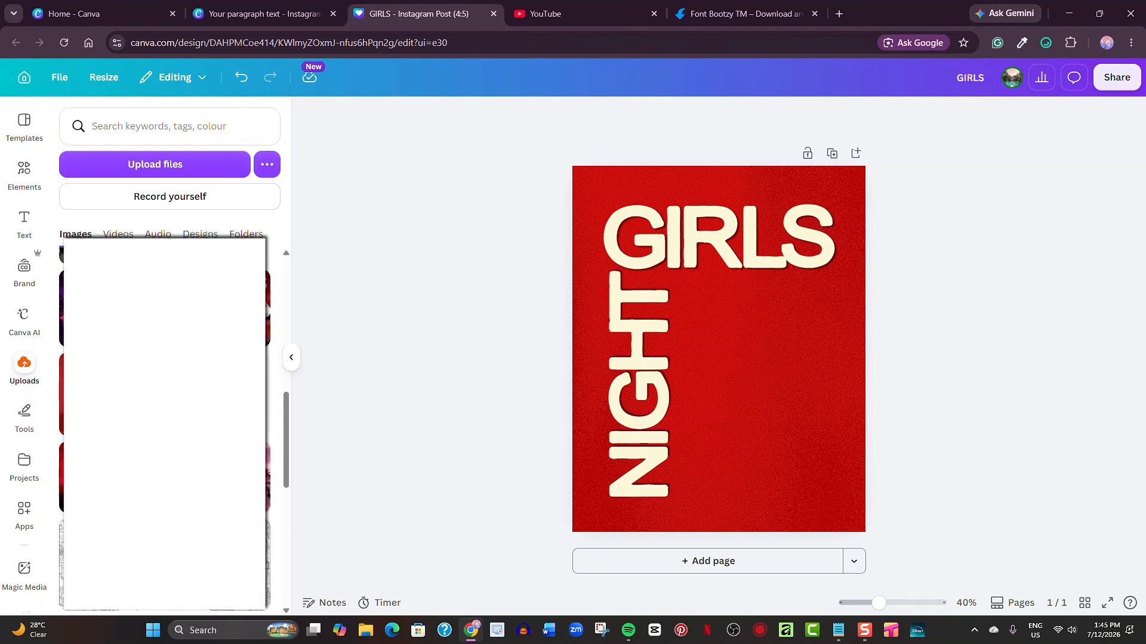
{"action": "left_click", "coordinate": [164, 382]}
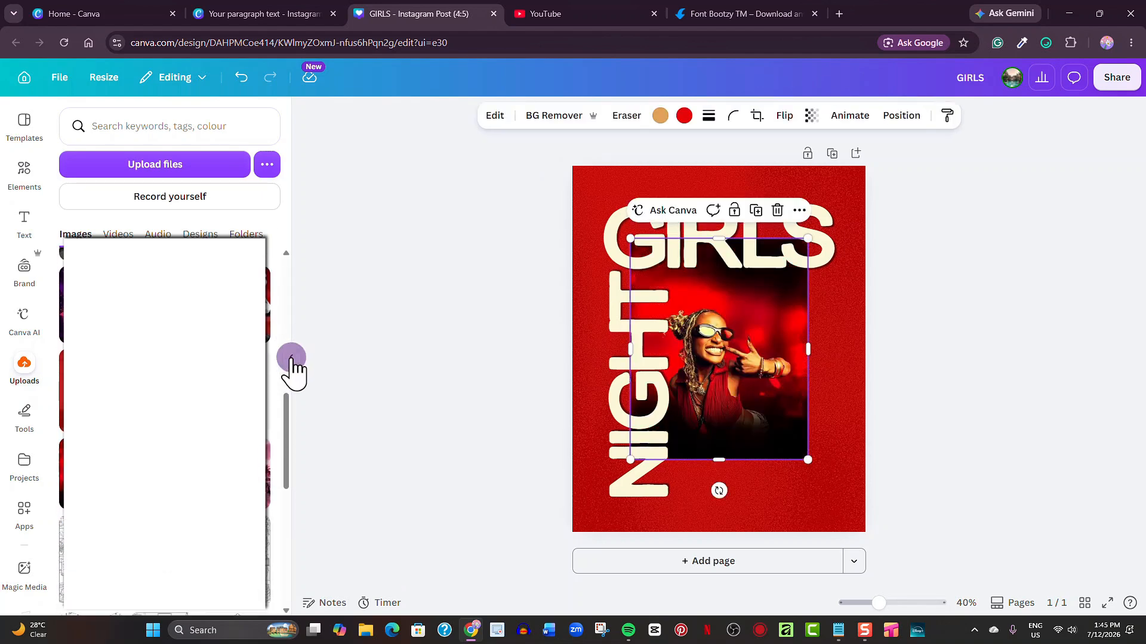
{"action": "left_click", "coordinate": [290, 357]}
{"action": "left_click", "coordinate": [971, 356]}
Enlarge the woman's photo over the middle of the page and remove its background.
{"action": "left_click_drag", "start_coordinate": [686, 410], "coordinate": [662, 412]}
{"action": "left_click_drag", "start_coordinate": [701, 475], "coordinate": [750, 523]}
{"action": "left_click_drag", "start_coordinate": [679, 448], "coordinate": [657, 415]}
{"action": "left_click", "coordinate": [427, 118]}
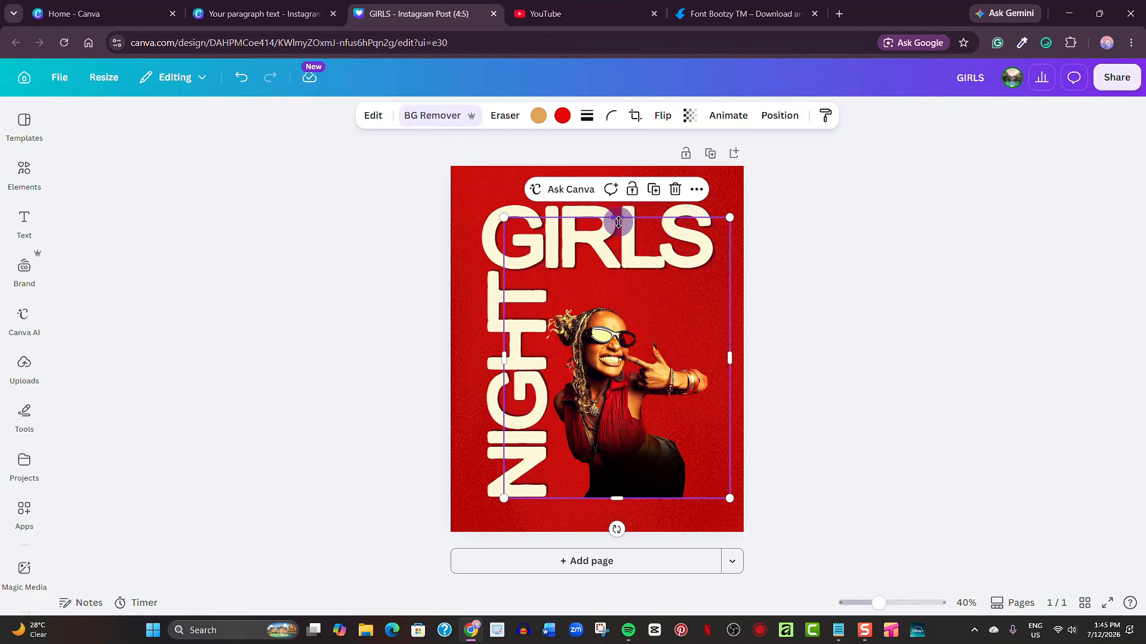
Crop the empty margins around the woman and enlarge her cutout to about 1099 × 1324 px, extending past the page's lower-right corner.
{"action": "left_click_drag", "start_coordinate": [617, 217], "coordinate": [615, 298]}
{"action": "left_click_drag", "start_coordinate": [504, 397], "coordinate": [544, 405]}
{"action": "left_click_drag", "start_coordinate": [730, 397], "coordinate": [713, 398]}
{"action": "left_click_drag", "start_coordinate": [710, 296], "coordinate": [913, 197]}
{"action": "left_click_drag", "start_coordinate": [811, 328], "coordinate": [778, 380]}
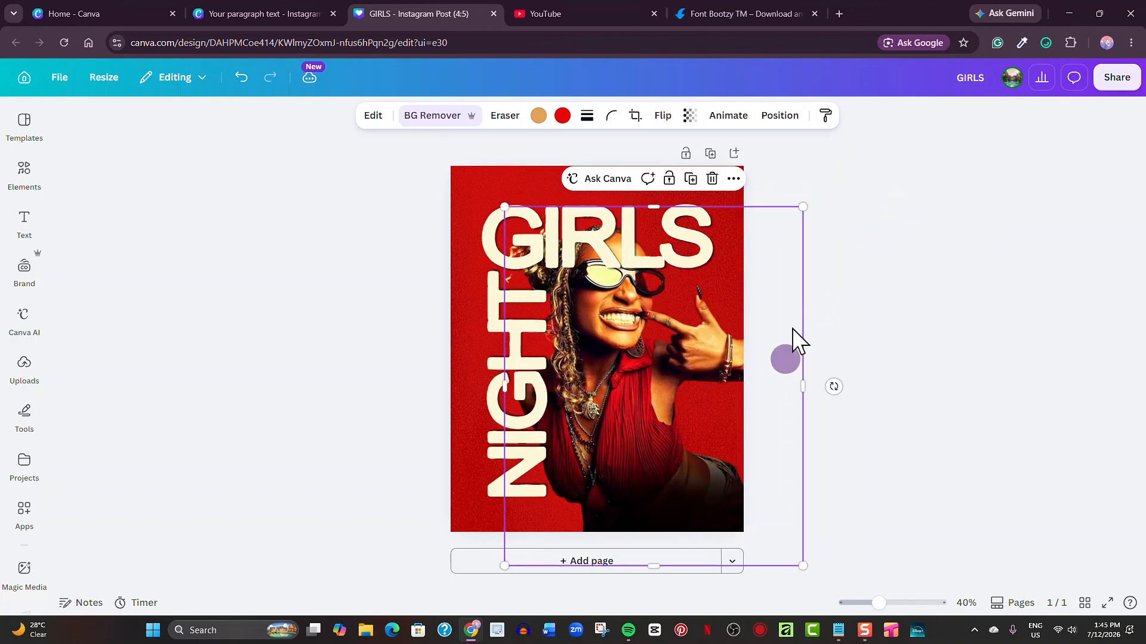
Bring the woman's cutout in front of both headings and shift it slightly down and to the right.
{"action": "left_click", "coordinate": [775, 114]}
{"action": "left_click", "coordinate": [140, 222]}
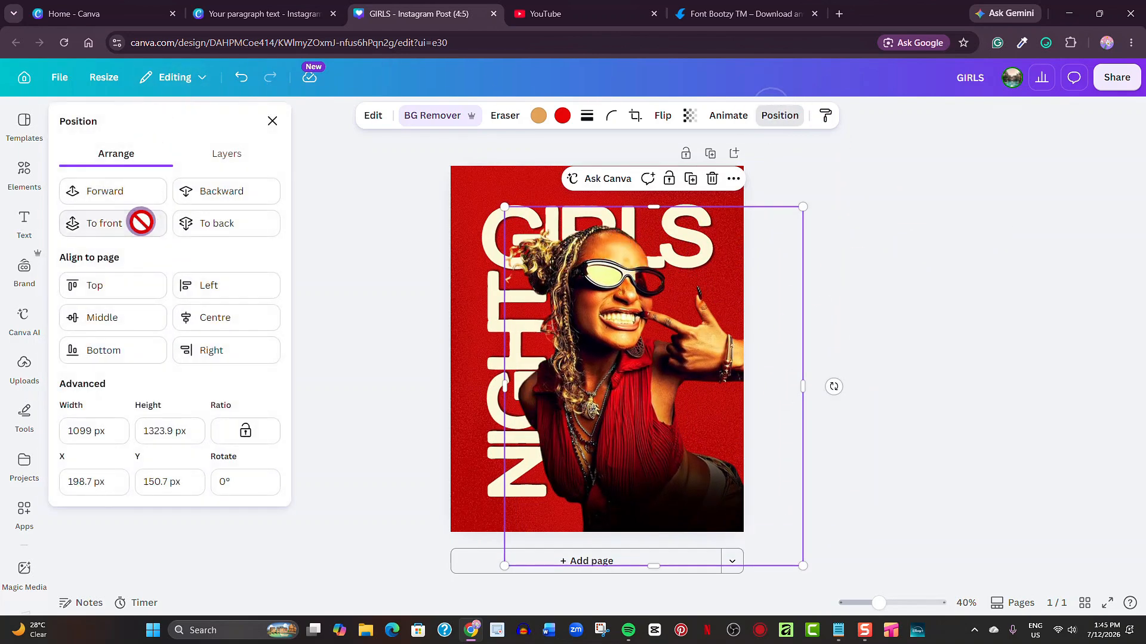
{"action": "left_click", "coordinate": [272, 121]}
{"action": "left_click", "coordinate": [923, 288]}
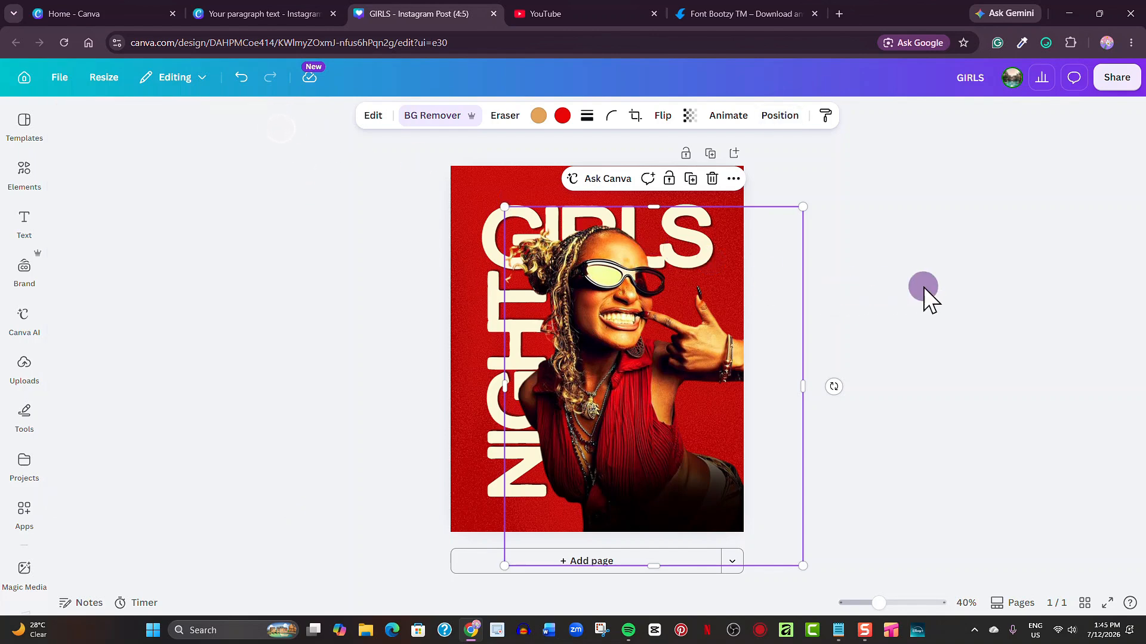
{"action": "left_click", "coordinate": [722, 310]}
{"action": "left_click_drag", "start_coordinate": [716, 313], "coordinate": [721, 321]}
{"action": "left_click", "coordinate": [890, 306]}
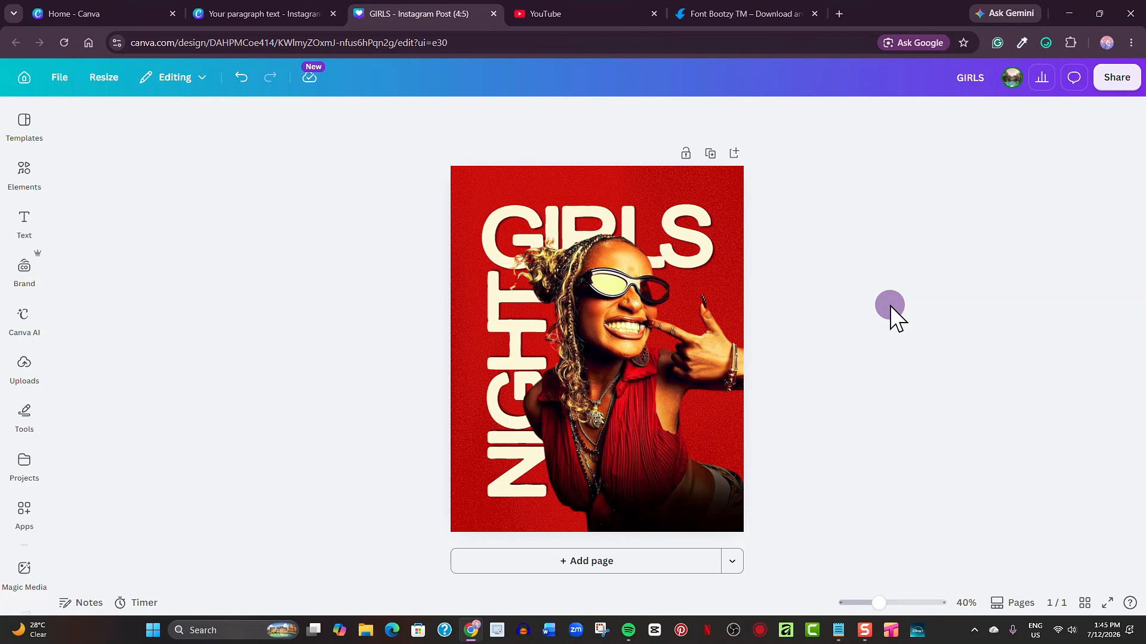
Insert a tall, rounded blob frame with a slightly pinched side from the Blob frames collection.
{"action": "left_click", "coordinate": [24, 169]}
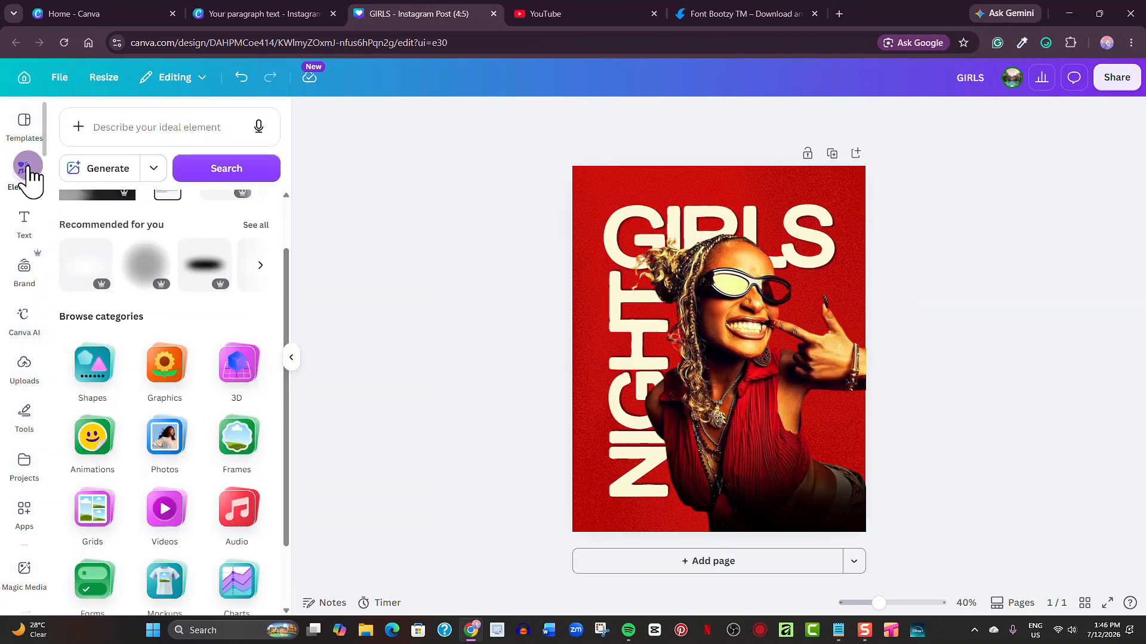
{"action": "left_click", "coordinate": [232, 447]}
{"action": "scroll", "coordinate": [184, 396], "scroll_direction": "down", "scroll_amount": 3}
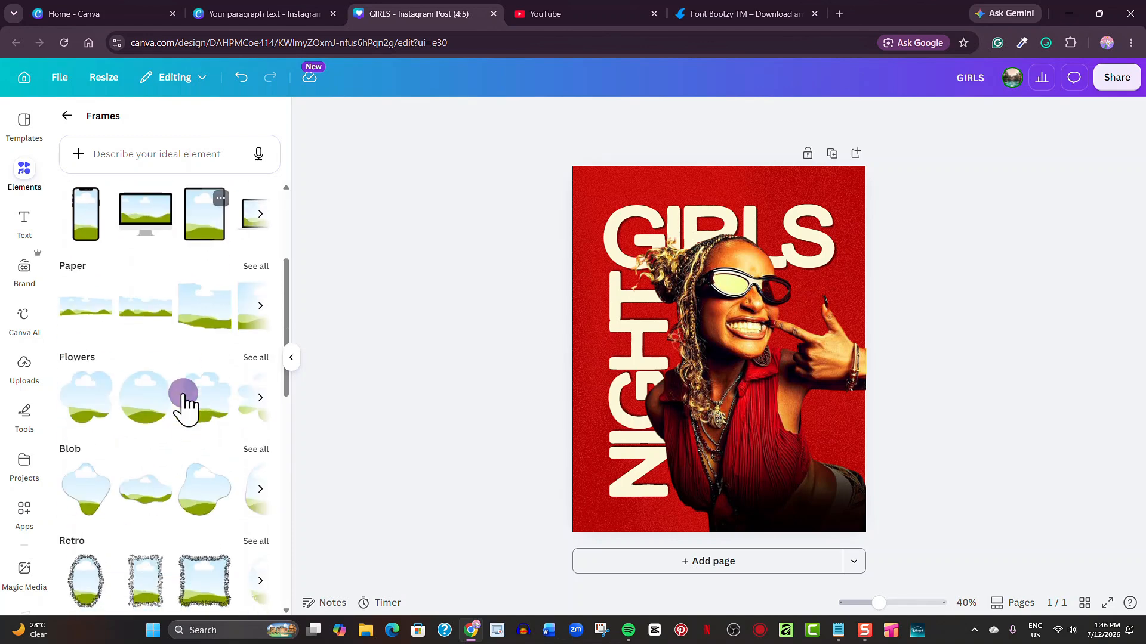
{"action": "scroll", "coordinate": [184, 396], "scroll_direction": "down", "scroll_amount": 2}
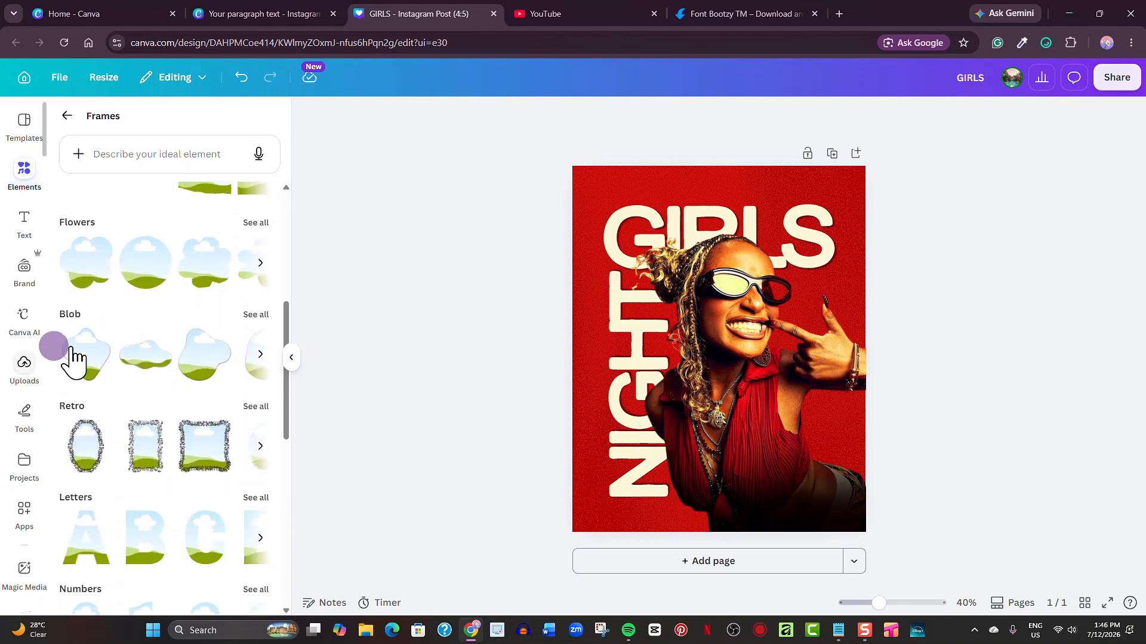
{"action": "left_click", "coordinate": [251, 316]}
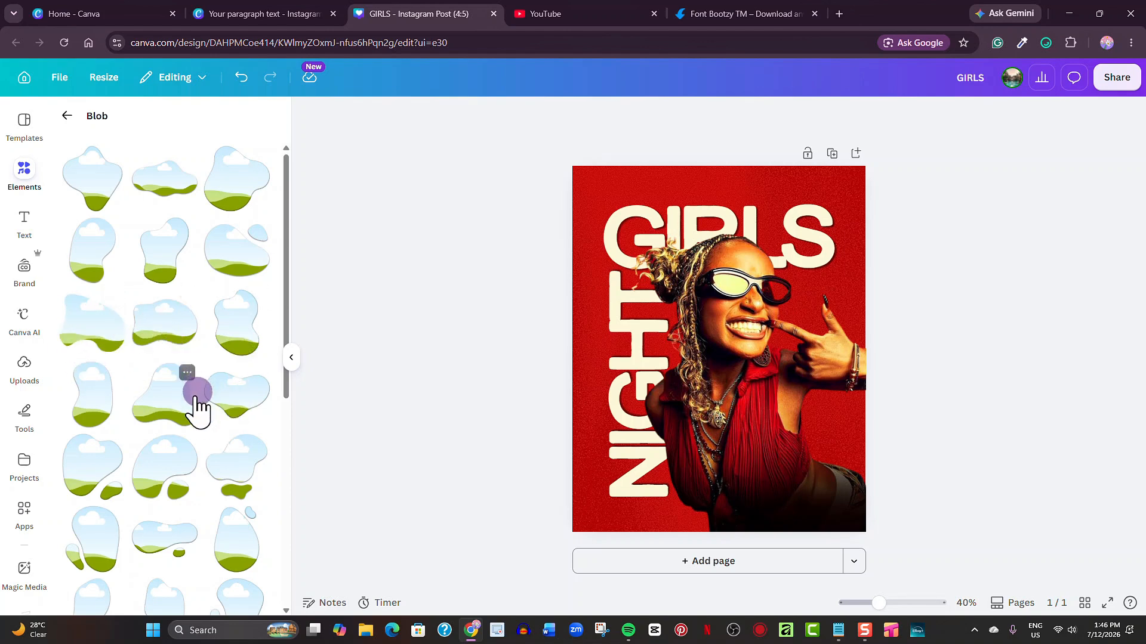
{"action": "left_click", "coordinate": [89, 408]}
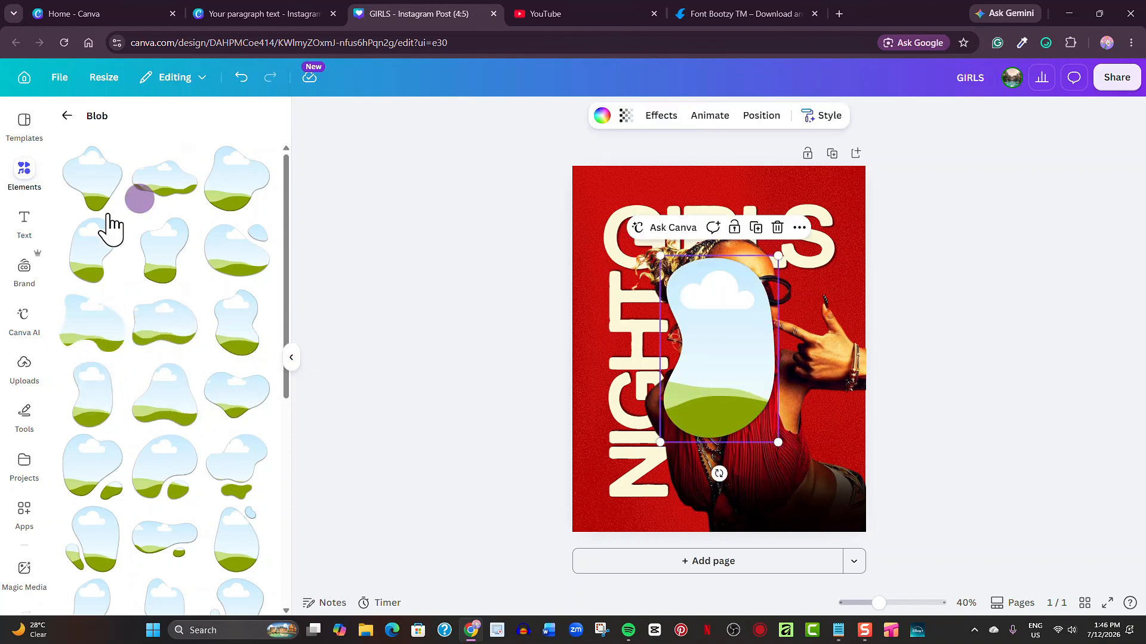
{"action": "left_click", "coordinate": [290, 357]}
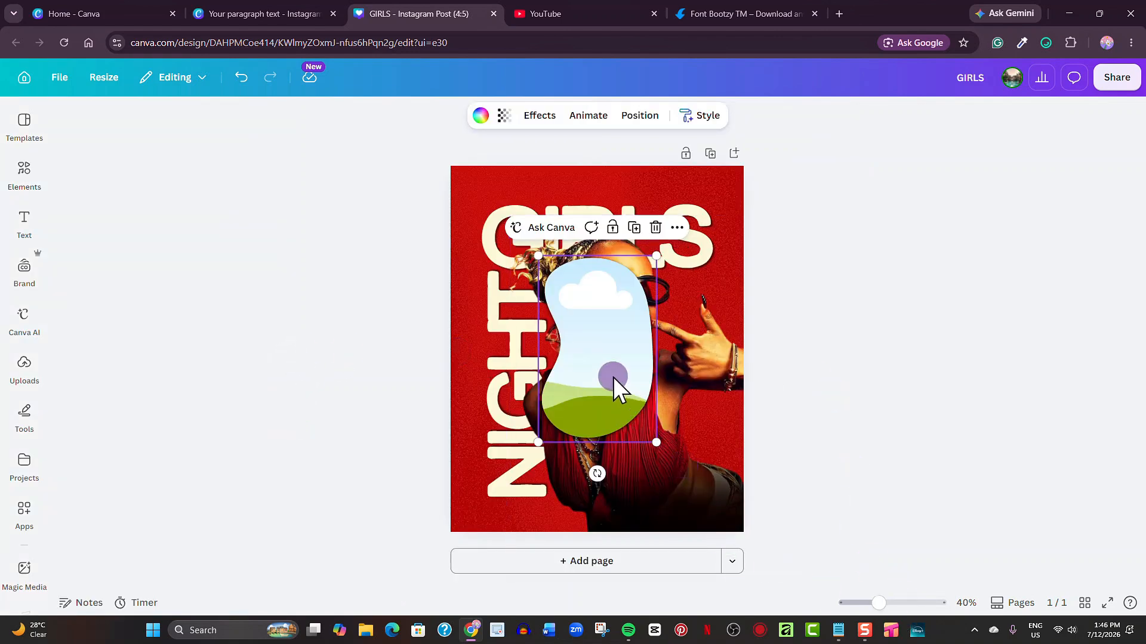
Shrink the blob frame and place it over the right half of the woman's face.
{"action": "left_click_drag", "start_coordinate": [613, 377], "coordinate": [648, 350]}
{"action": "left_click_drag", "start_coordinate": [688, 416], "coordinate": [648, 298]}
{"action": "left_click_drag", "start_coordinate": [671, 225], "coordinate": [666, 234]}
{"action": "left_click", "coordinate": [816, 314]}
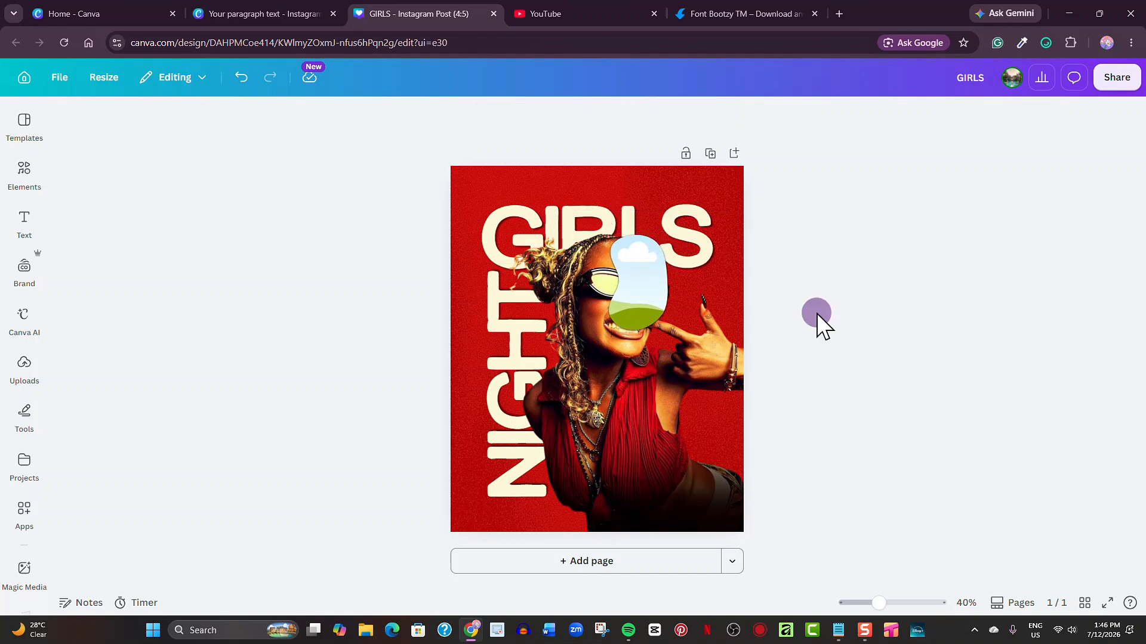
Insert the original uploaded photo of the woman again and drop it into the blob frame.
{"action": "left_click", "coordinate": [26, 371]}
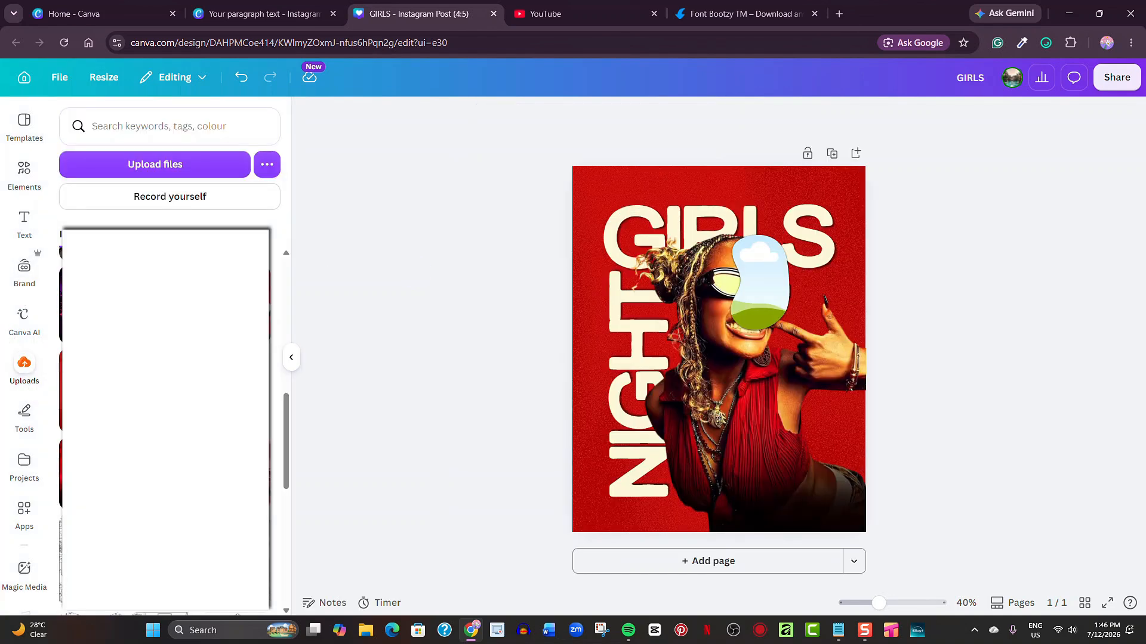
{"action": "left_click", "coordinate": [291, 357]}
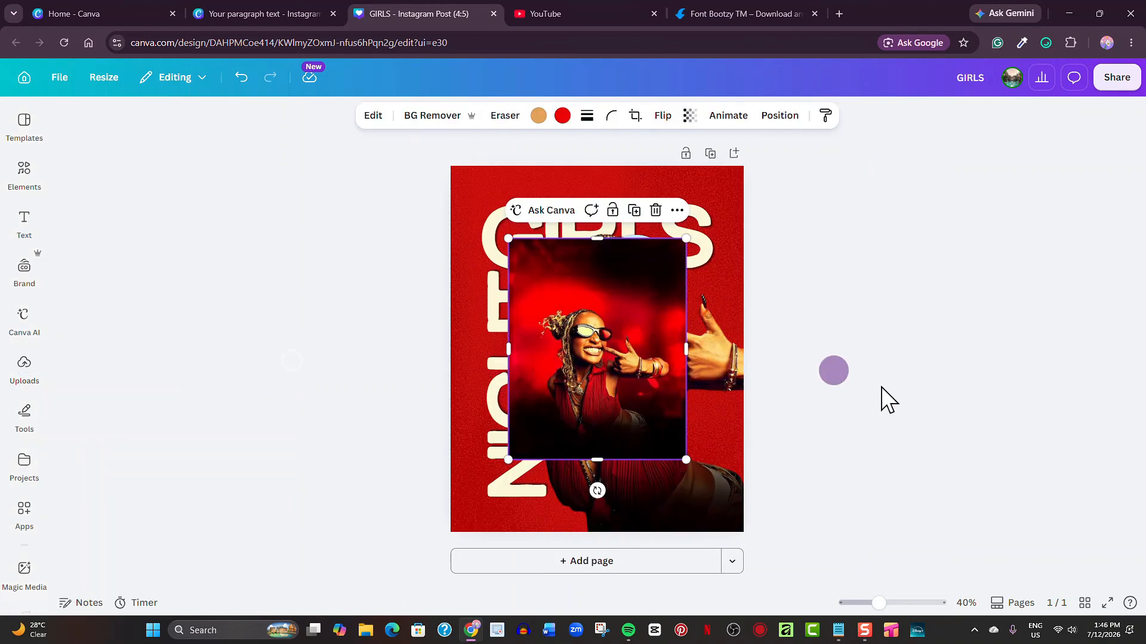
{"action": "left_click_drag", "start_coordinate": [878, 603], "coordinate": [880, 603]}
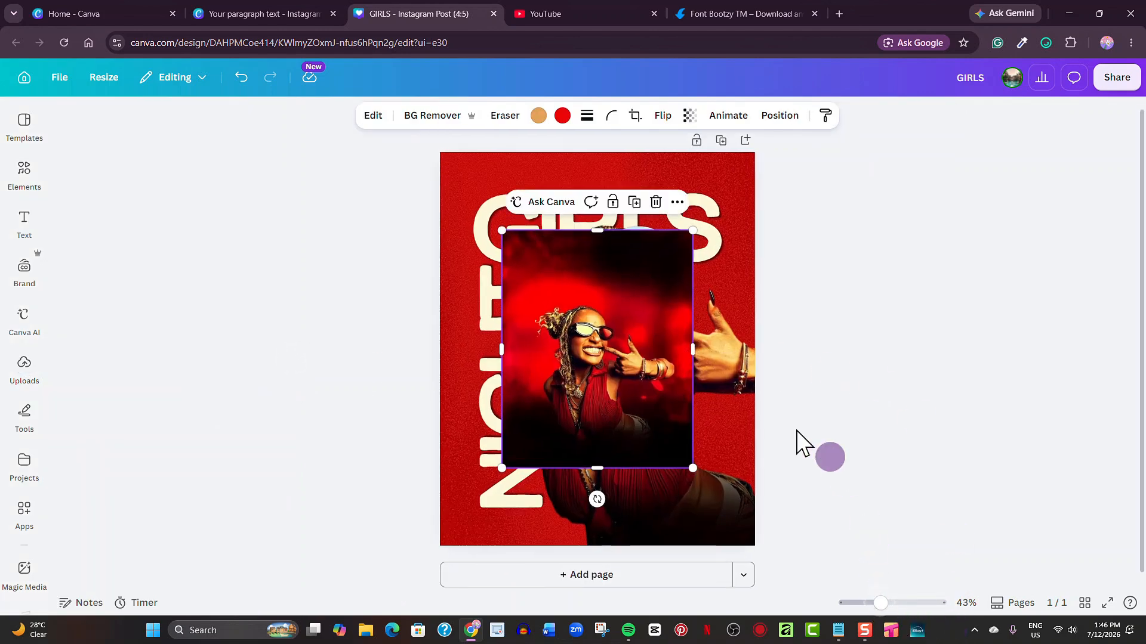
{"action": "left_click_drag", "start_coordinate": [617, 344], "coordinate": [636, 307]}
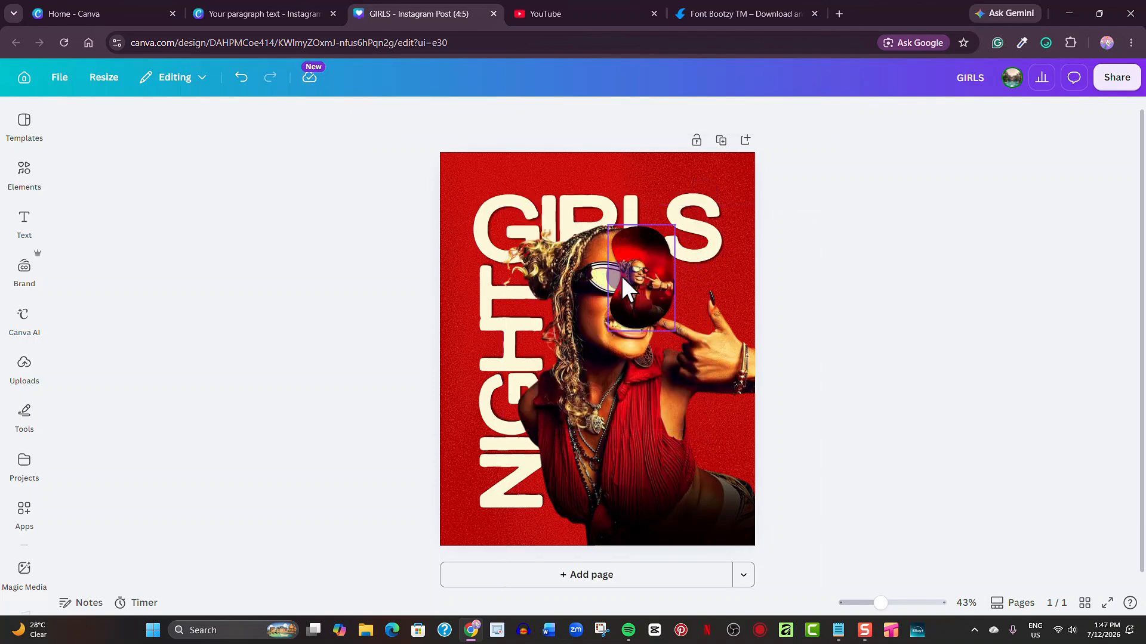
Enlarge the photo inside the blob frame to nearly the cutout's size and shift it roughly over the woman's face.
{"action": "double_click", "coordinate": [638, 275]}
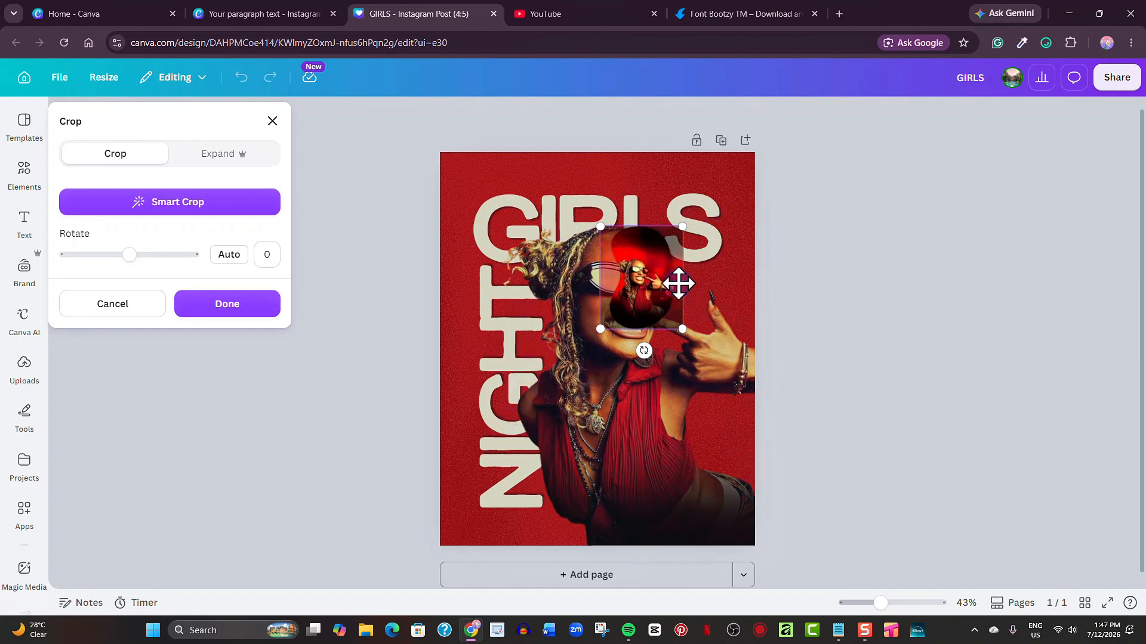
{"action": "left_click_drag", "start_coordinate": [884, 603], "coordinate": [875, 599]}
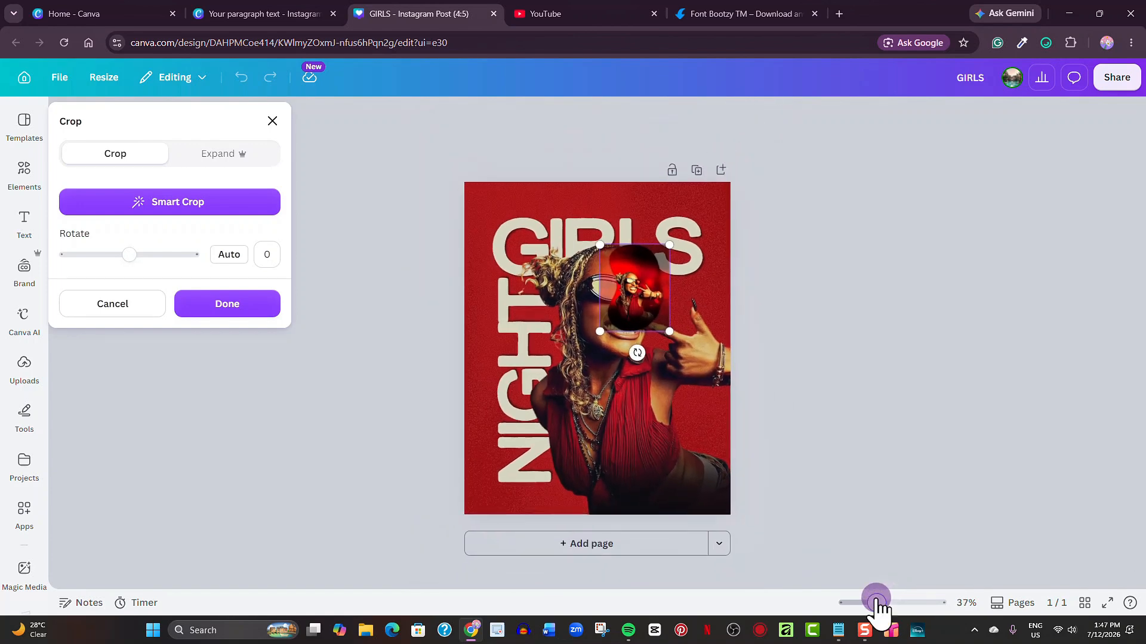
{"action": "left_click_drag", "start_coordinate": [671, 332], "coordinate": [871, 511]}
{"action": "left_click_drag", "start_coordinate": [777, 460], "coordinate": [657, 368]}
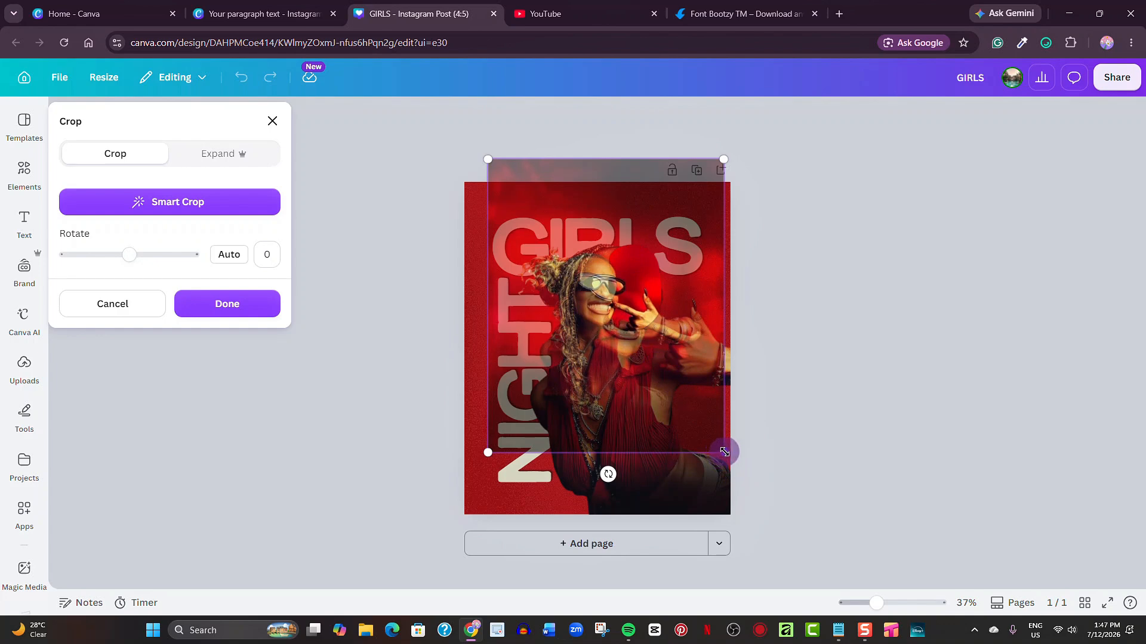
{"action": "left_click_drag", "start_coordinate": [724, 453], "coordinate": [812, 520]}
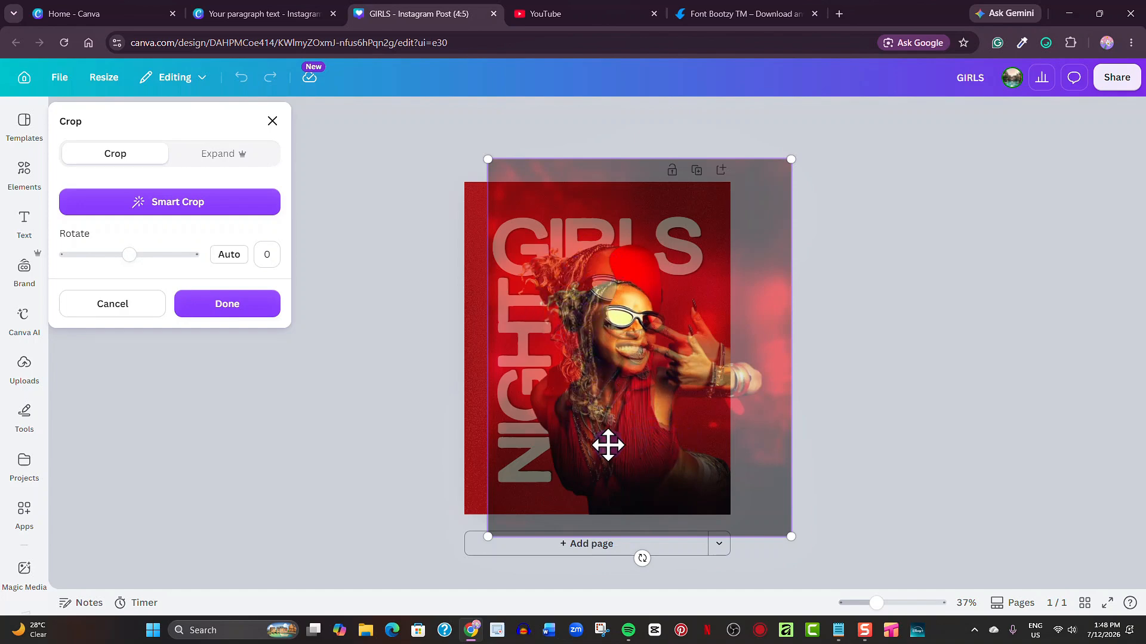
{"action": "mouse_move", "coordinate": [608, 445]}
{"action": "left_mouse_down"}
{"action": "mouse_move", "coordinate": [668, 440]}
{"action": "mouse_move", "coordinate": [628, 438]}
{"action": "left_mouse_up"}
{"action": "mouse_move", "coordinate": [605, 435]}
{"action": "left_mouse_down"}
{"action": "mouse_move", "coordinate": [593, 435]}
{"action": "mouse_move", "coordinate": [627, 435]}
{"action": "left_mouse_up"}
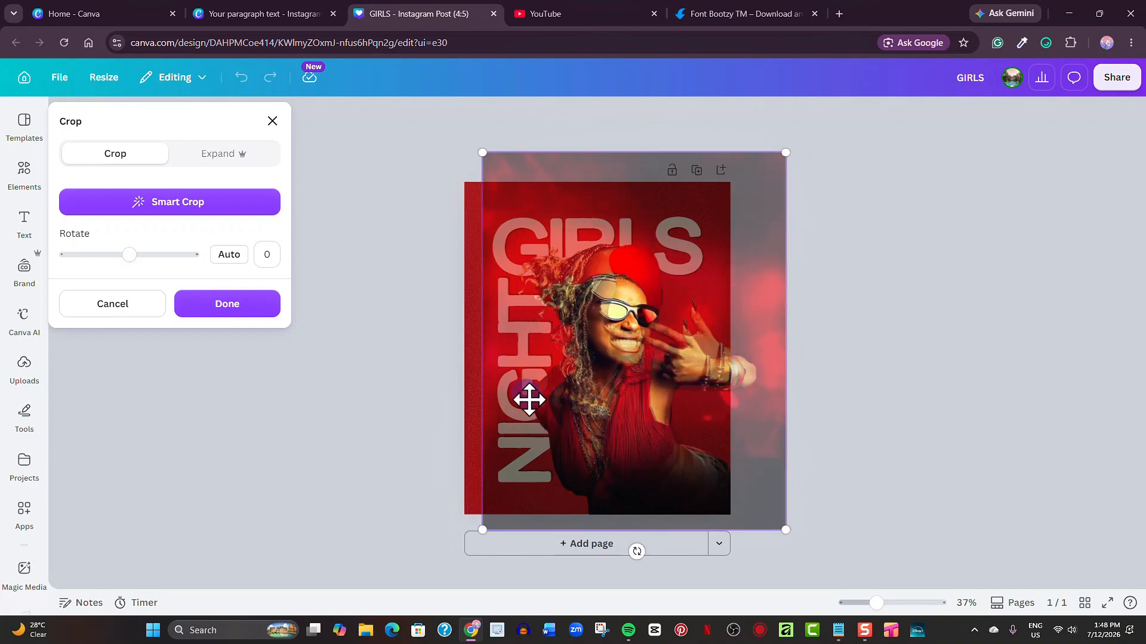
Fine-tune the framed photo's scale and position until the face lines up with the cutout beneath, and apply the crop.
{"action": "left_click_drag", "start_coordinate": [782, 527], "coordinate": [850, 558]}
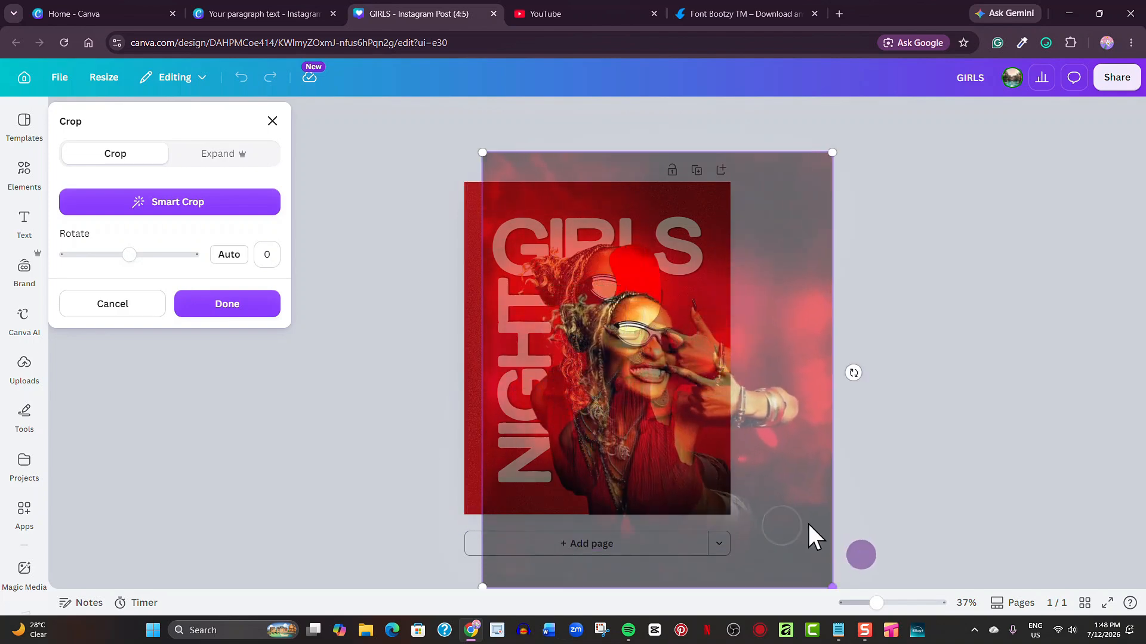
{"action": "left_click_drag", "start_coordinate": [652, 458], "coordinate": [628, 418]}
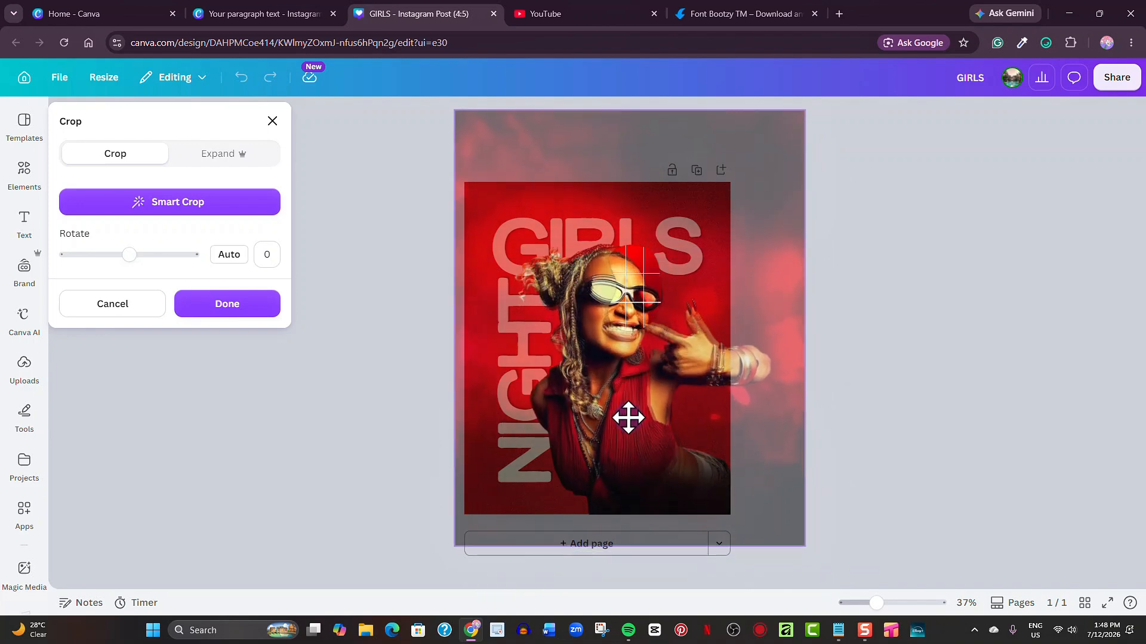
{"action": "left_click_drag", "start_coordinate": [804, 547], "coordinate": [814, 558]}
{"action": "left_click_drag", "start_coordinate": [709, 476], "coordinate": [708, 465]}
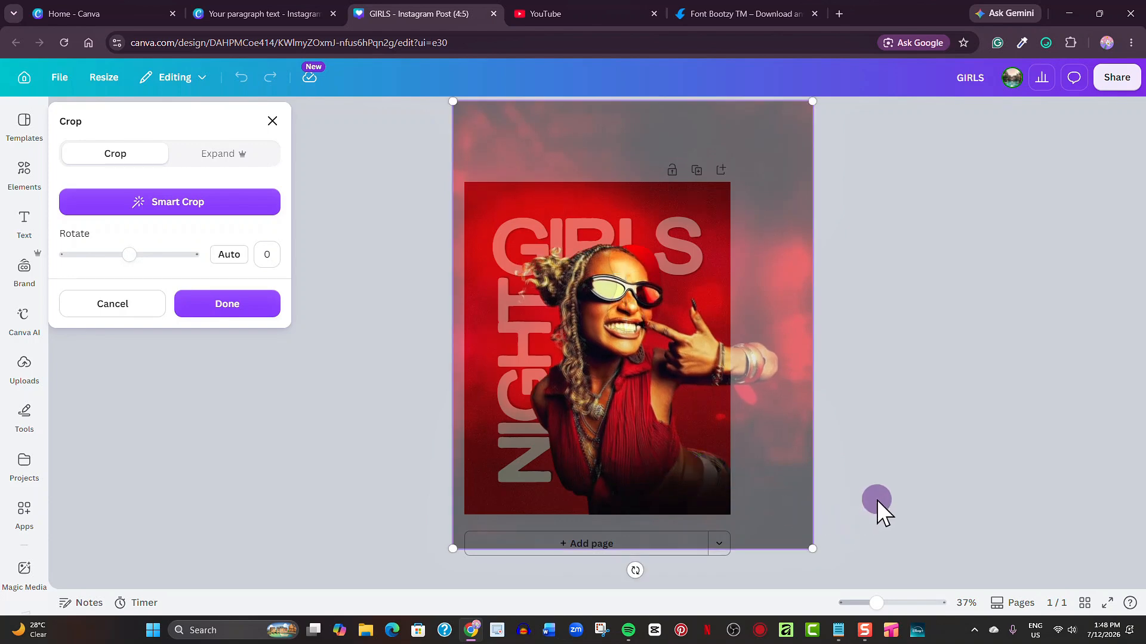
{"action": "left_click_drag", "start_coordinate": [807, 548], "coordinate": [889, 504]}
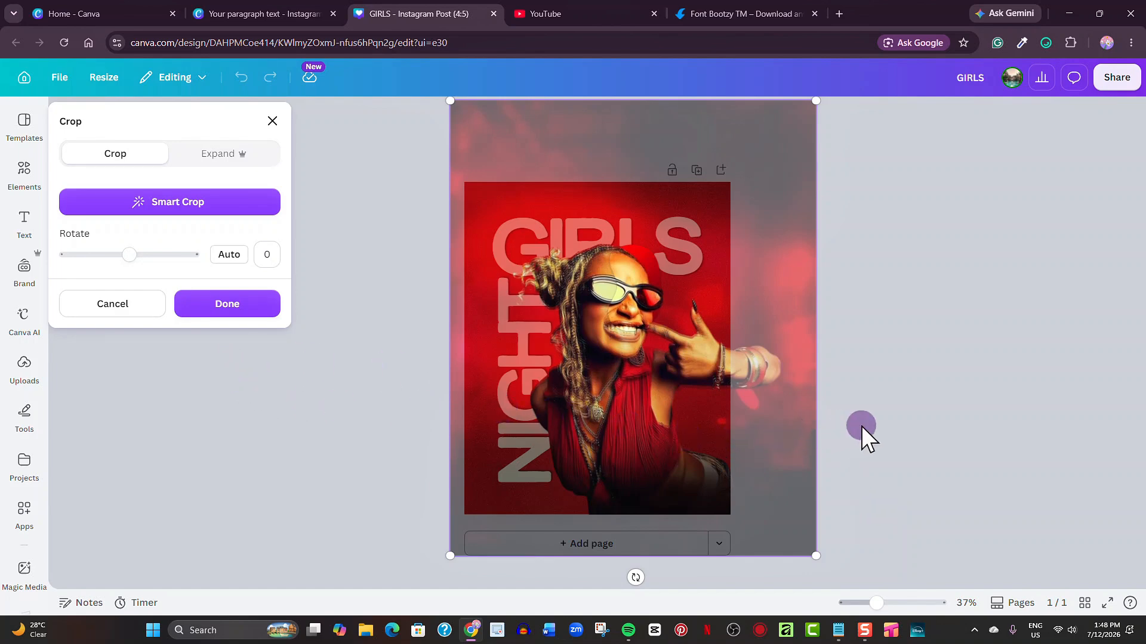
{"action": "left_click", "coordinate": [231, 312]}
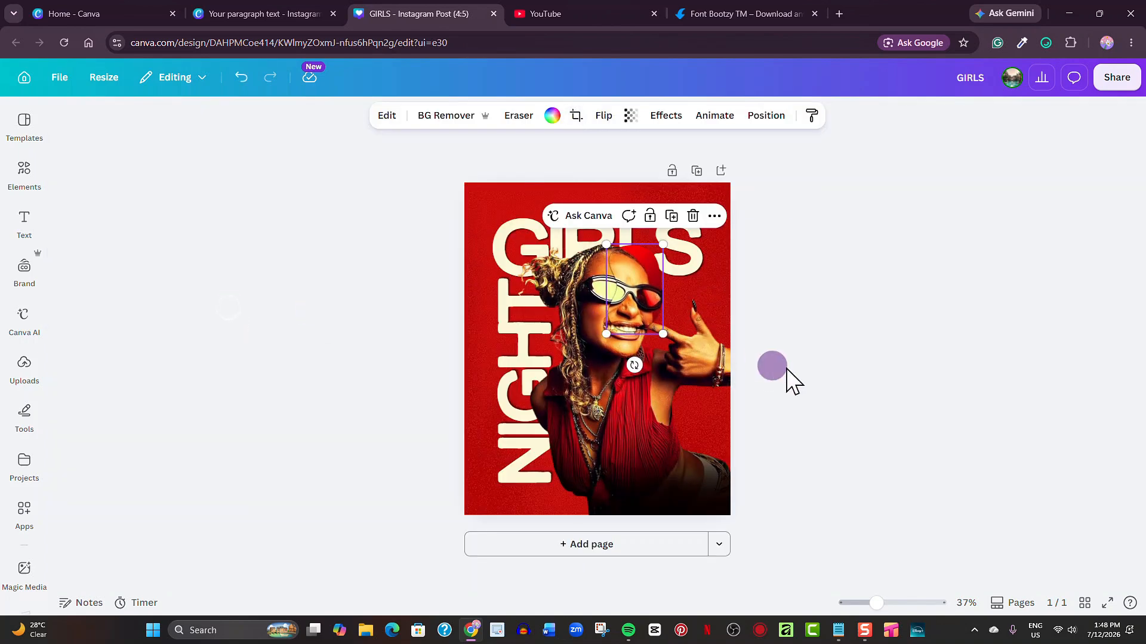
{"action": "left_click", "coordinate": [804, 367]}
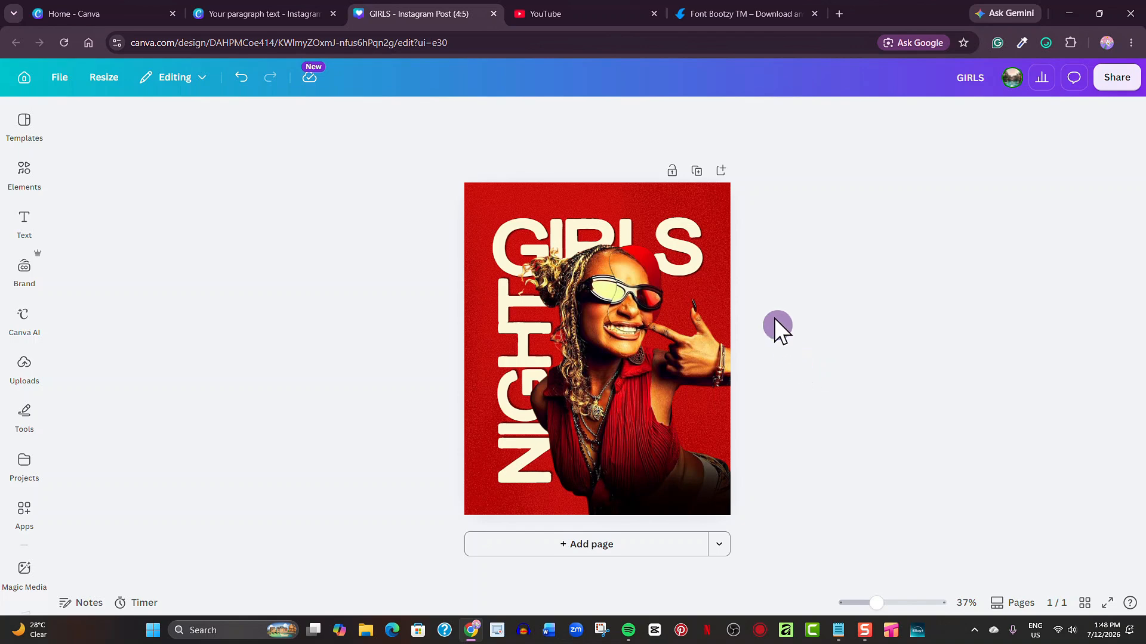
Set the woman's cutout brightness to 13 and raise its contrast to about 20.
{"action": "left_click", "coordinate": [462, 227]}
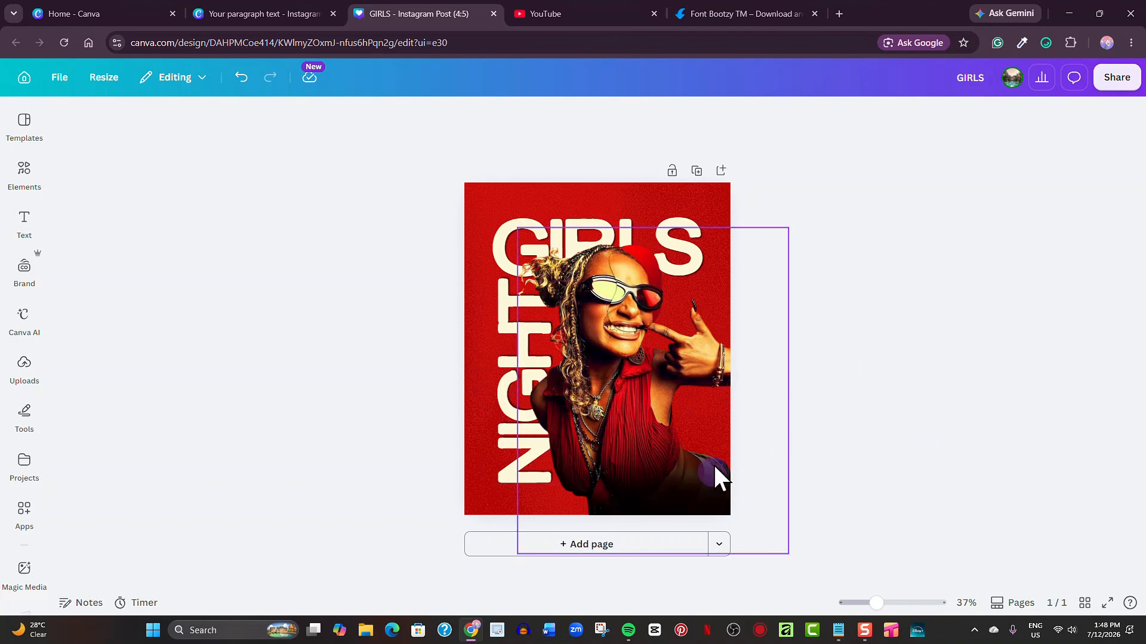
{"action": "left_click", "coordinate": [640, 433]}
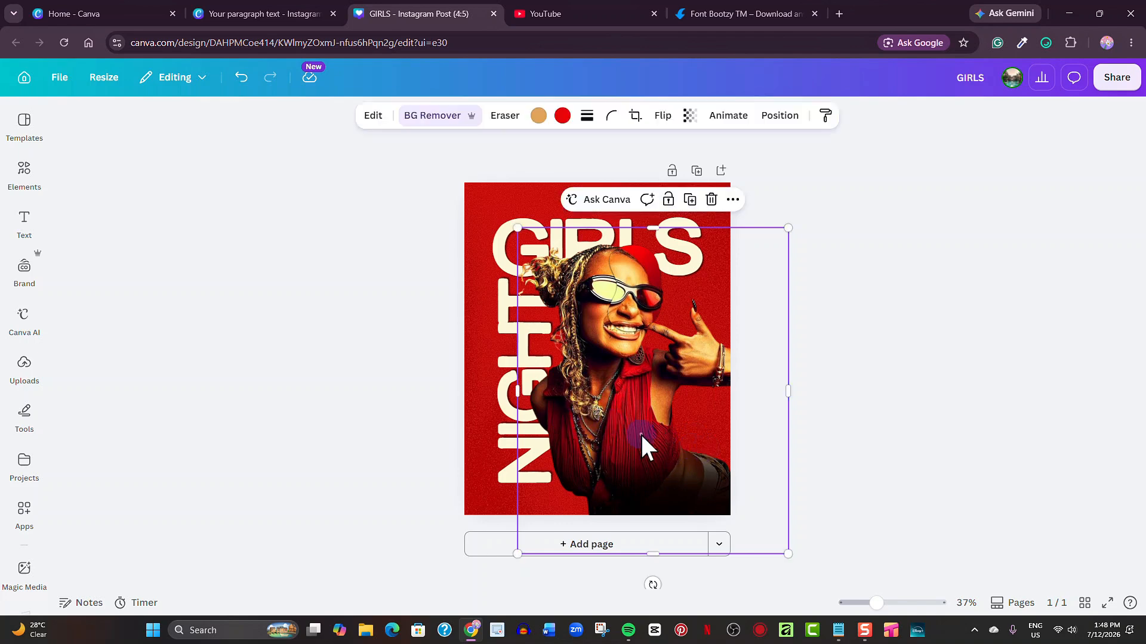
{"action": "left_click", "coordinate": [370, 115]}
{"action": "left_click", "coordinate": [84, 261]}
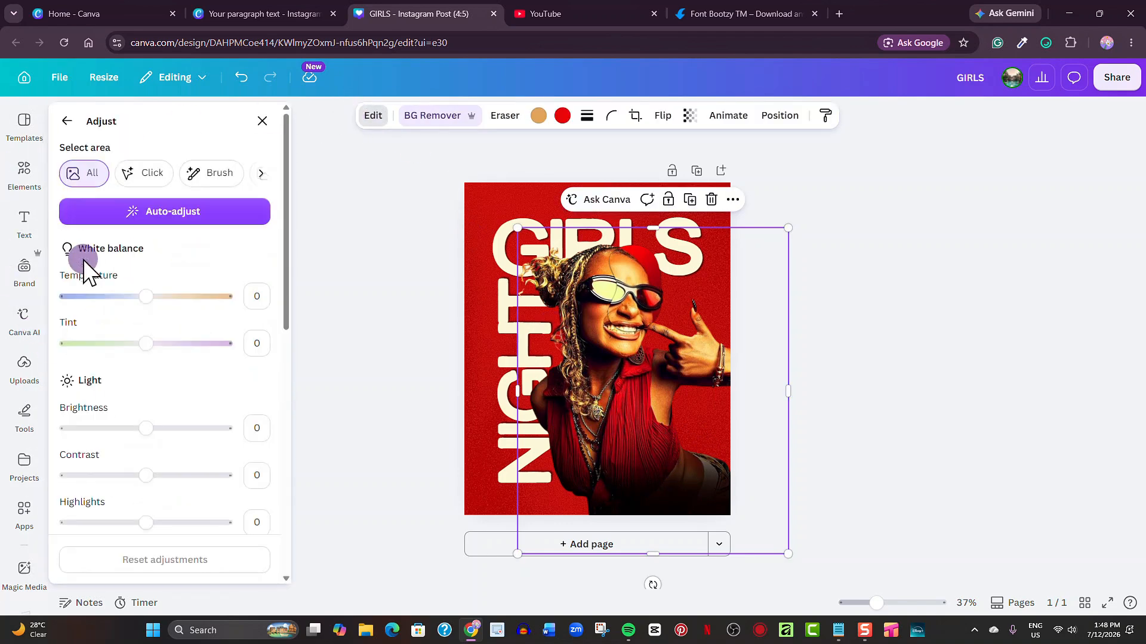
{"action": "scroll", "coordinate": [171, 423], "scroll_direction": "down", "scroll_amount": 5}
{"action": "scroll", "coordinate": [171, 423], "scroll_direction": "up", "scroll_amount": 5}
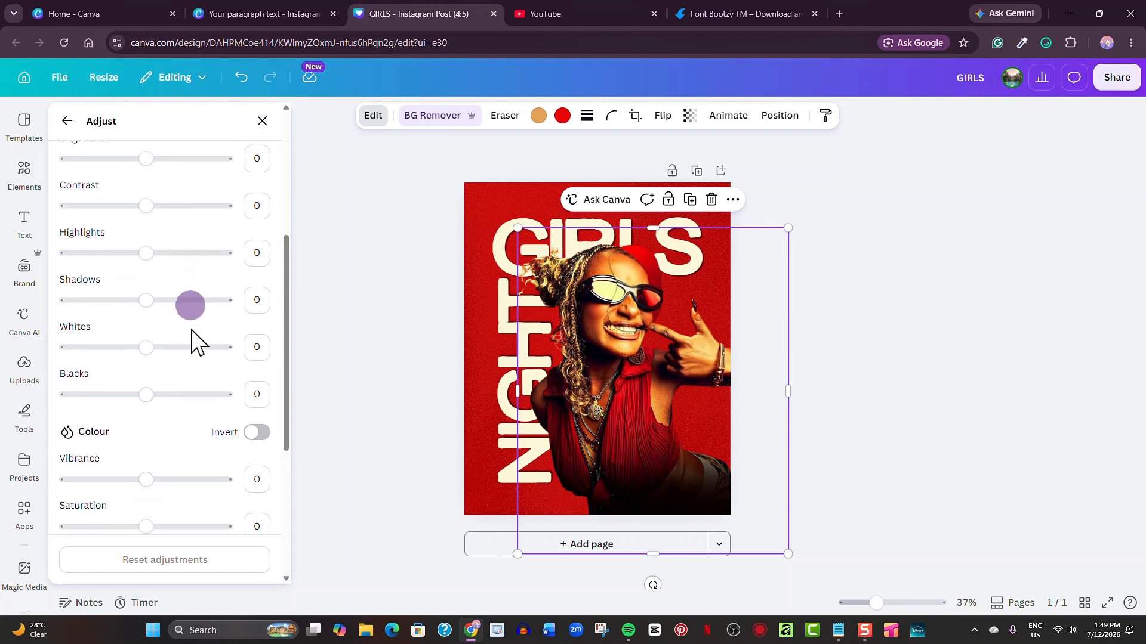
{"action": "left_click_drag", "start_coordinate": [144, 295], "coordinate": [155, 296]}
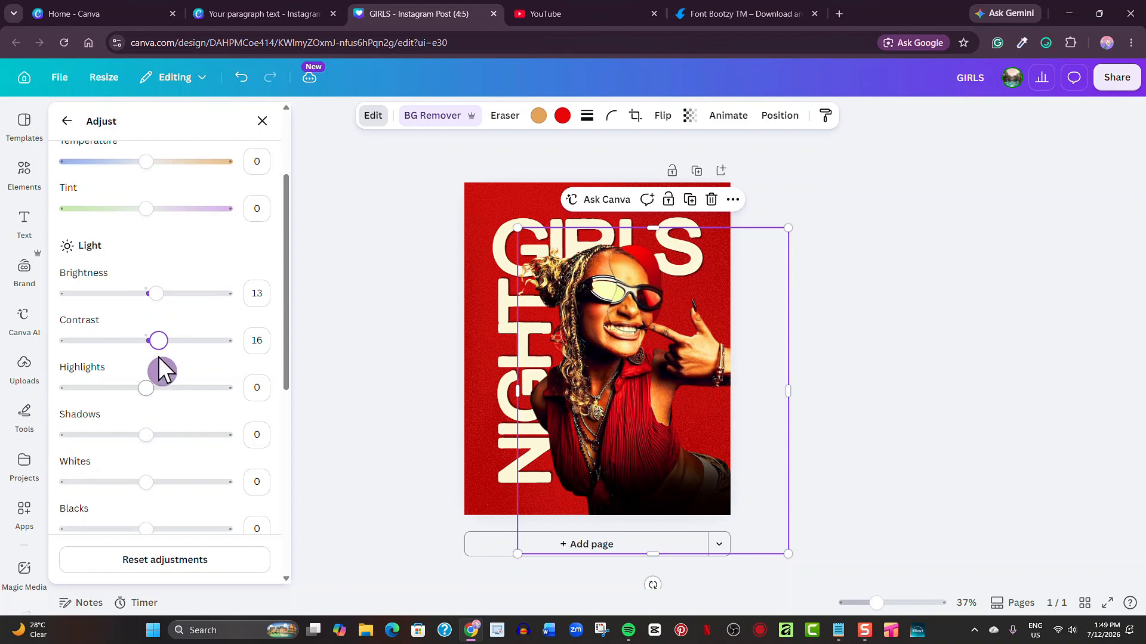
{"action": "left_click_drag", "start_coordinate": [159, 341], "coordinate": [162, 341]}
Set the cutout's blacks to 24, vibrance to 27 and sharpness to 11.
{"action": "scroll", "coordinate": [188, 395], "scroll_direction": "down", "scroll_amount": 3}
{"action": "scroll", "coordinate": [188, 395], "scroll_direction": "down", "scroll_amount": 4}
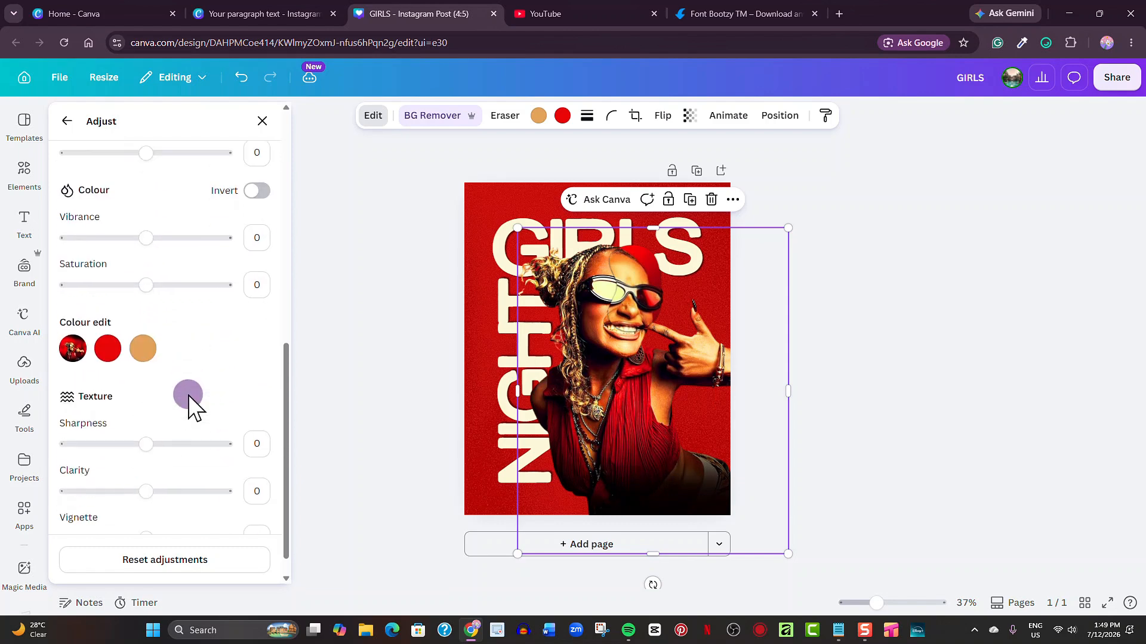
{"action": "scroll", "coordinate": [176, 364], "scroll_direction": "up", "scroll_amount": 3}
{"action": "left_click_drag", "start_coordinate": [151, 327], "coordinate": [165, 327]}
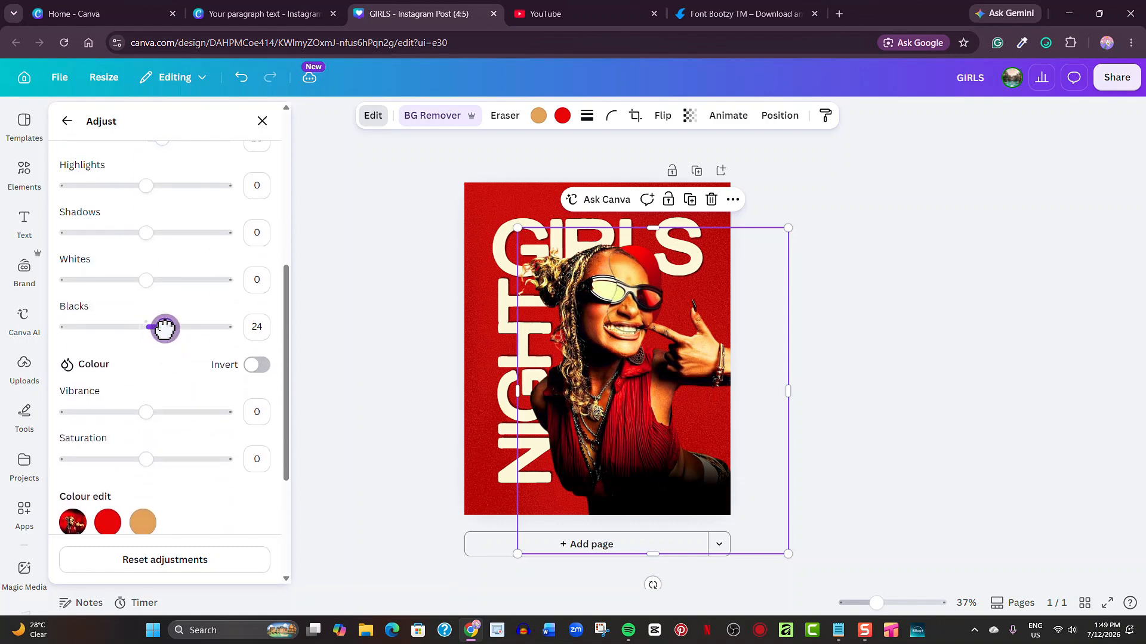
{"action": "mouse_move", "coordinate": [158, 411]}
{"action": "left_mouse_down"}
{"action": "mouse_move", "coordinate": [168, 412]}
{"action": "mouse_move", "coordinate": [155, 419]}
{"action": "left_mouse_up"}
{"action": "scroll", "coordinate": [163, 439], "scroll_direction": "down", "scroll_amount": 3}
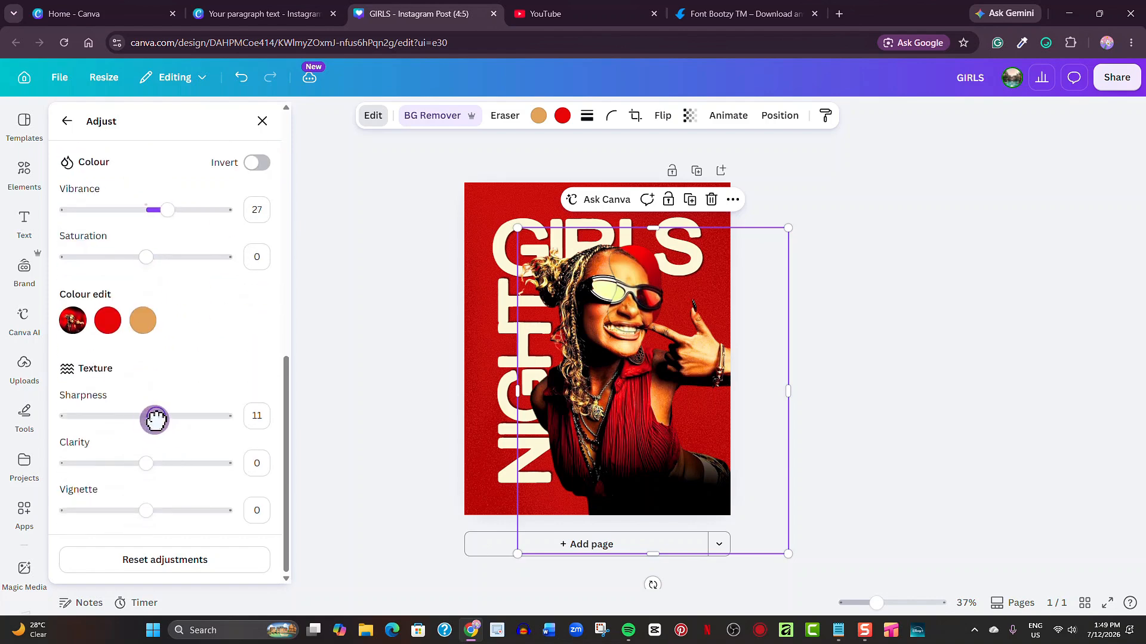
{"action": "left_click", "coordinate": [64, 122]}
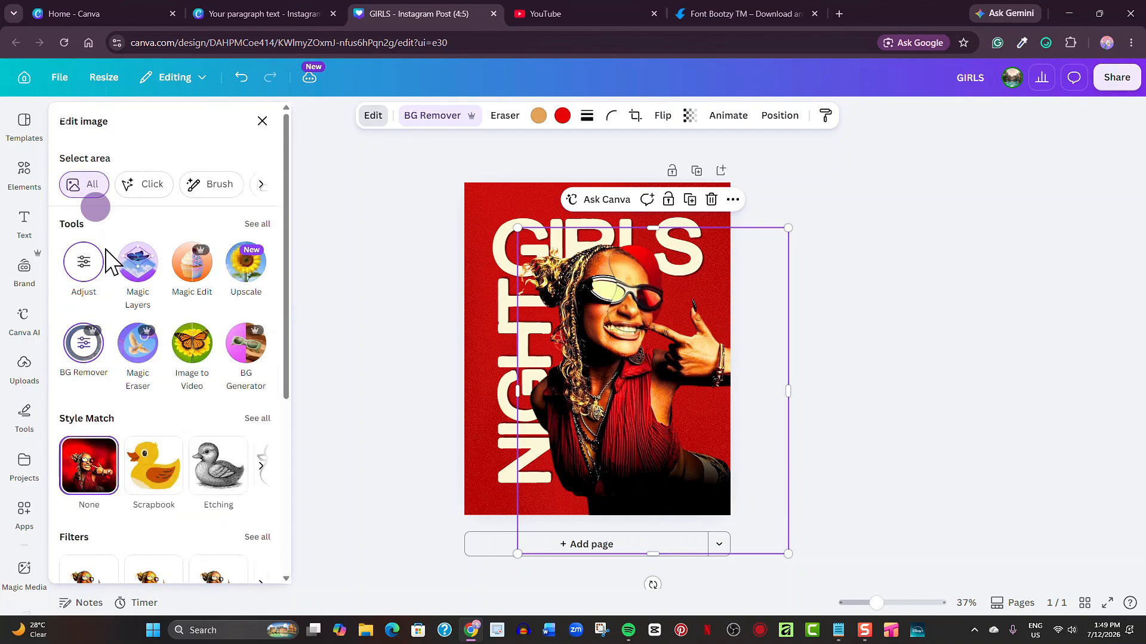
Apply the Noir filter from the Mono set to the woman's cutout at intensity 100.
{"action": "scroll", "coordinate": [137, 439], "scroll_direction": "down", "scroll_amount": 5}
{"action": "left_click", "coordinate": [239, 293]}
{"action": "left_click", "coordinate": [254, 246]}
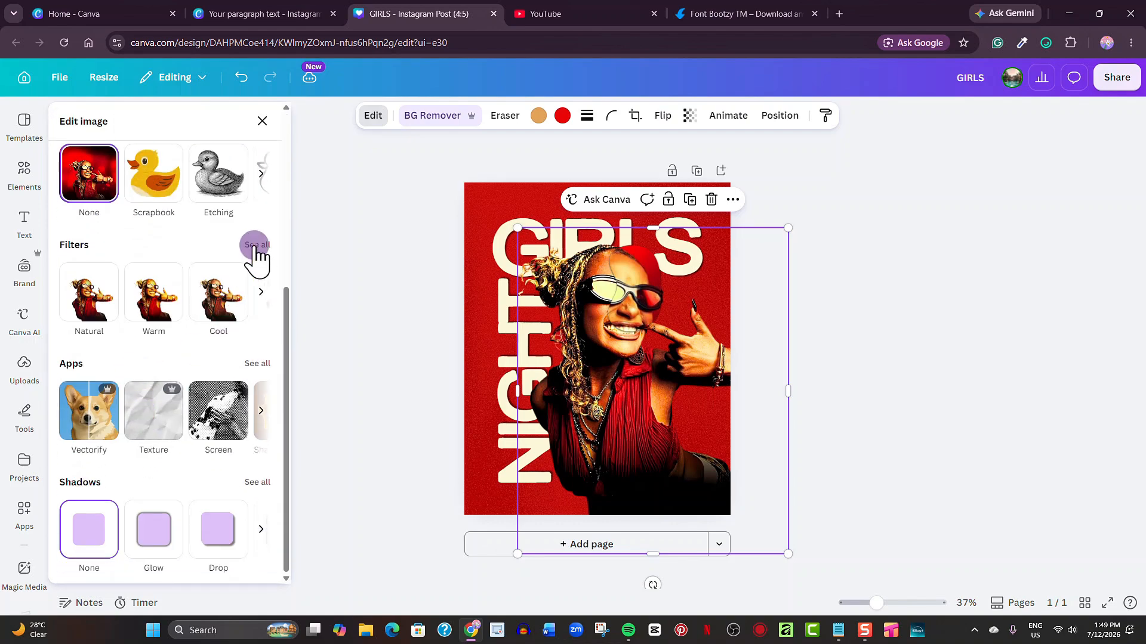
{"action": "scroll", "coordinate": [210, 400], "scroll_direction": "down", "scroll_amount": 10}
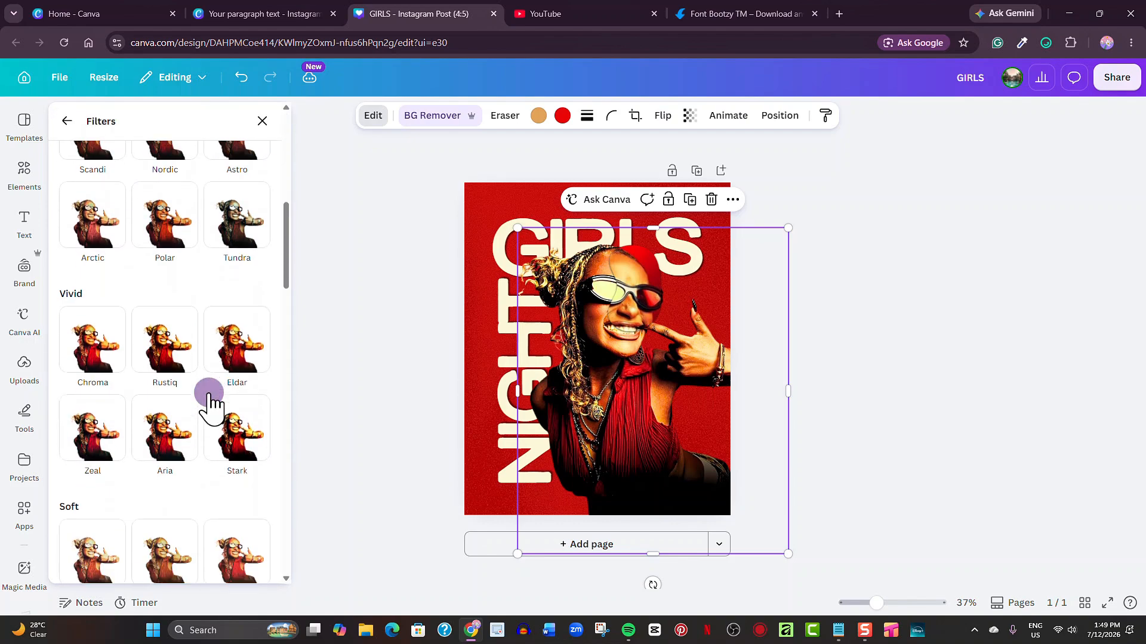
{"action": "scroll", "coordinate": [206, 397], "scroll_direction": "down", "scroll_amount": 5}
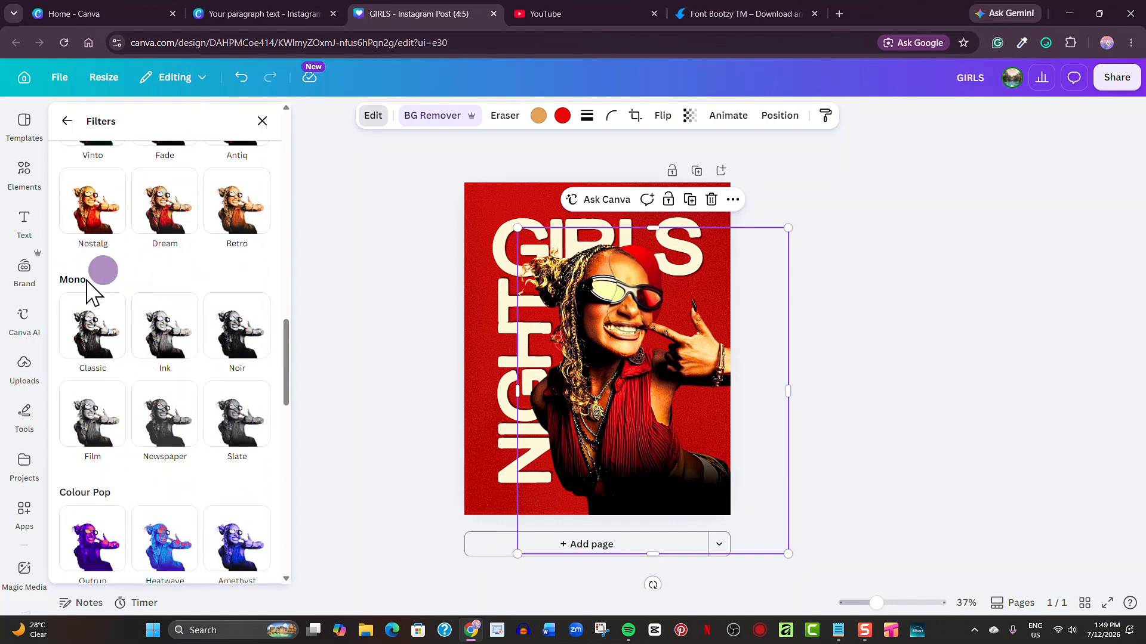
{"action": "left_click", "coordinate": [253, 334]}
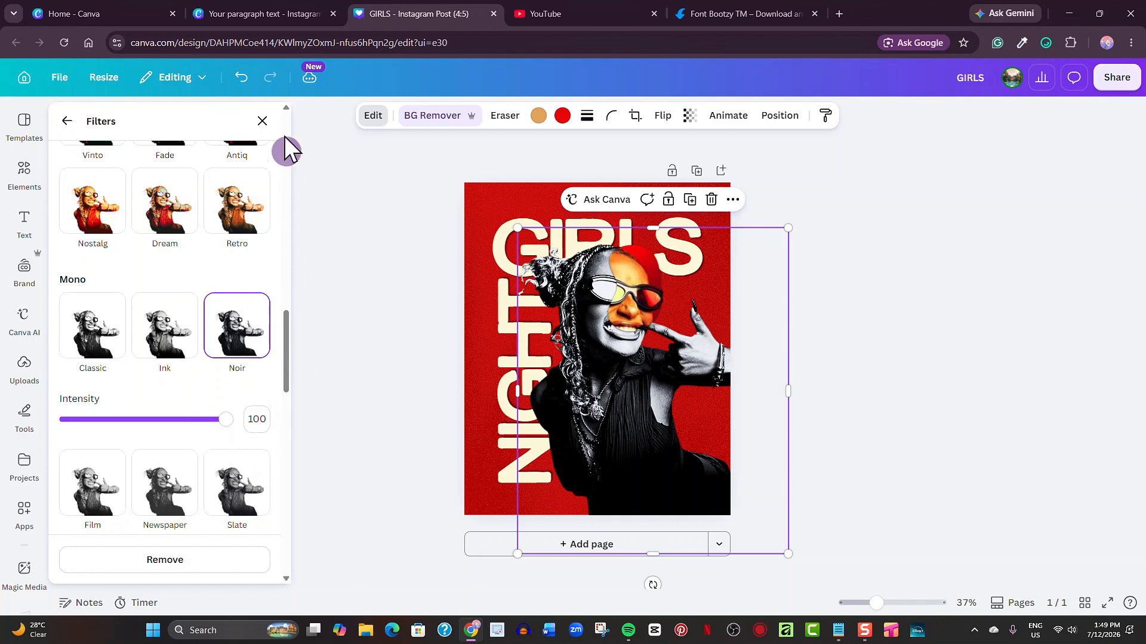
{"action": "left_click", "coordinate": [263, 121]}
{"action": "left_click", "coordinate": [704, 309]}
{"action": "left_click", "coordinate": [848, 331]}
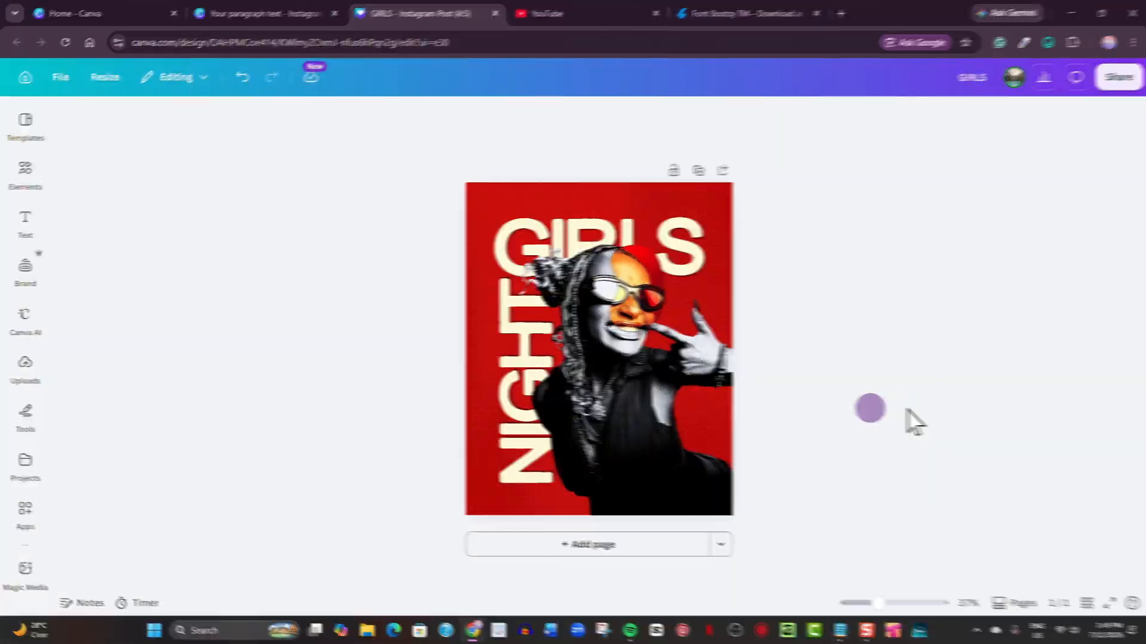
Group the woman's cutout with the blob-framed face detail and shift the group slightly right and down.
{"action": "left_click", "coordinate": [653, 443]}
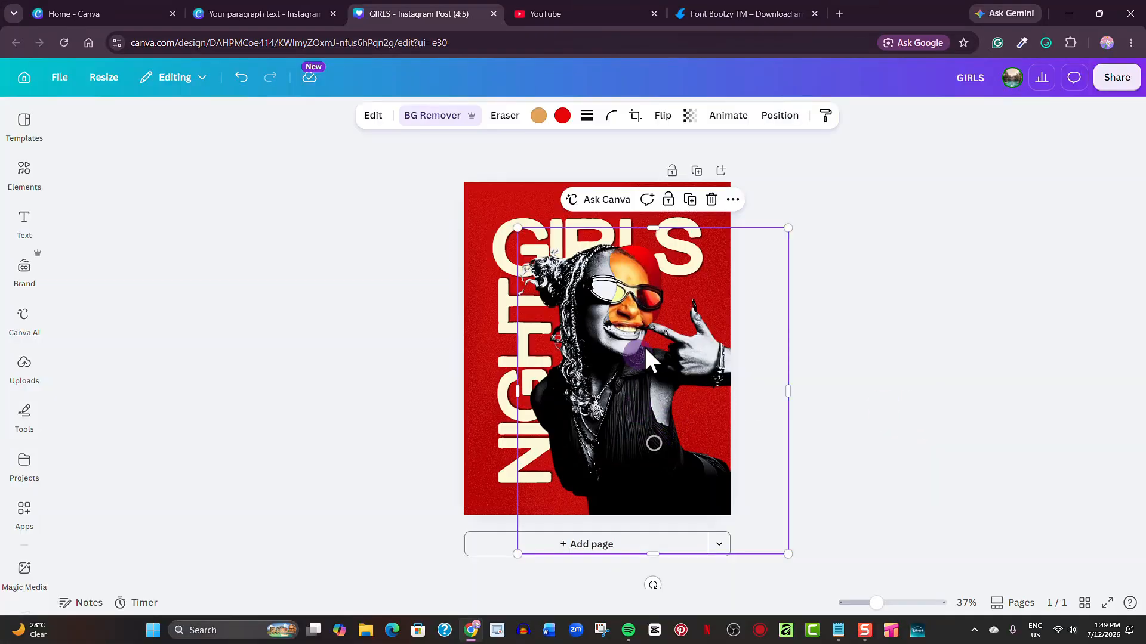
{"action": "left_click", "coordinate": [647, 299], "text": "shift"}
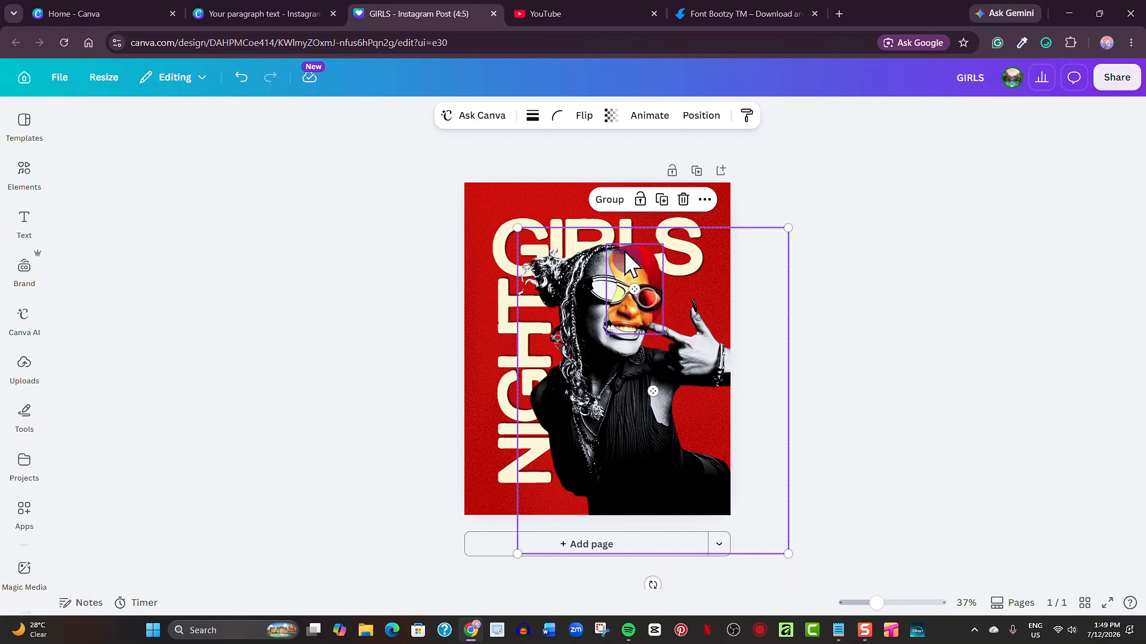
{"action": "left_click", "coordinate": [621, 202]}
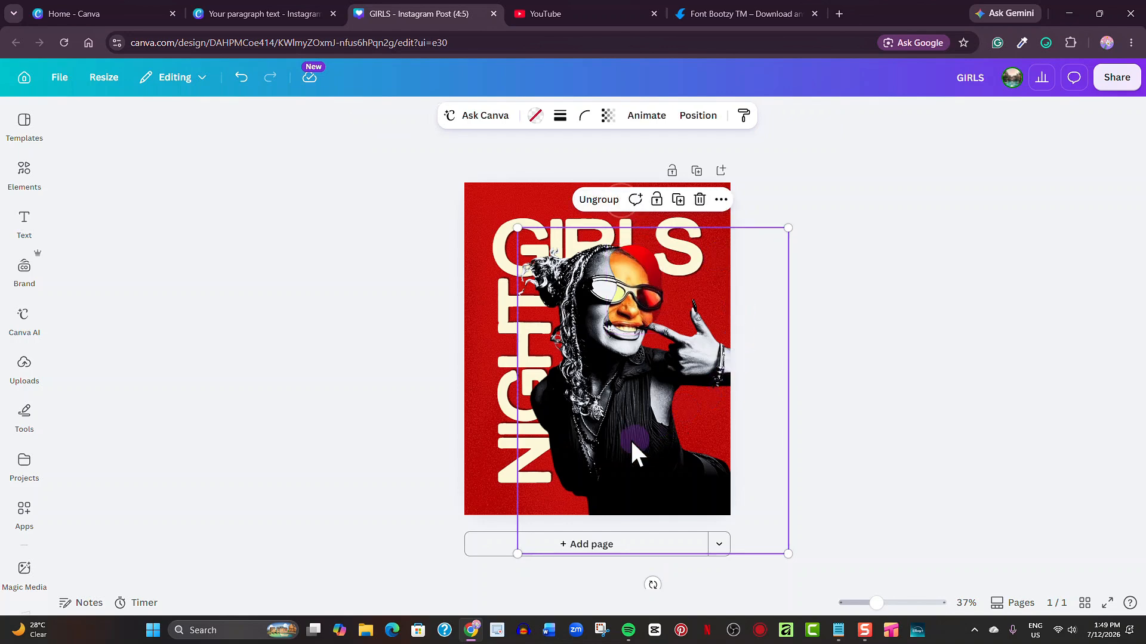
{"action": "left_click_drag", "start_coordinate": [631, 442], "coordinate": [703, 400]}
{"action": "left_click", "coordinate": [241, 78]}
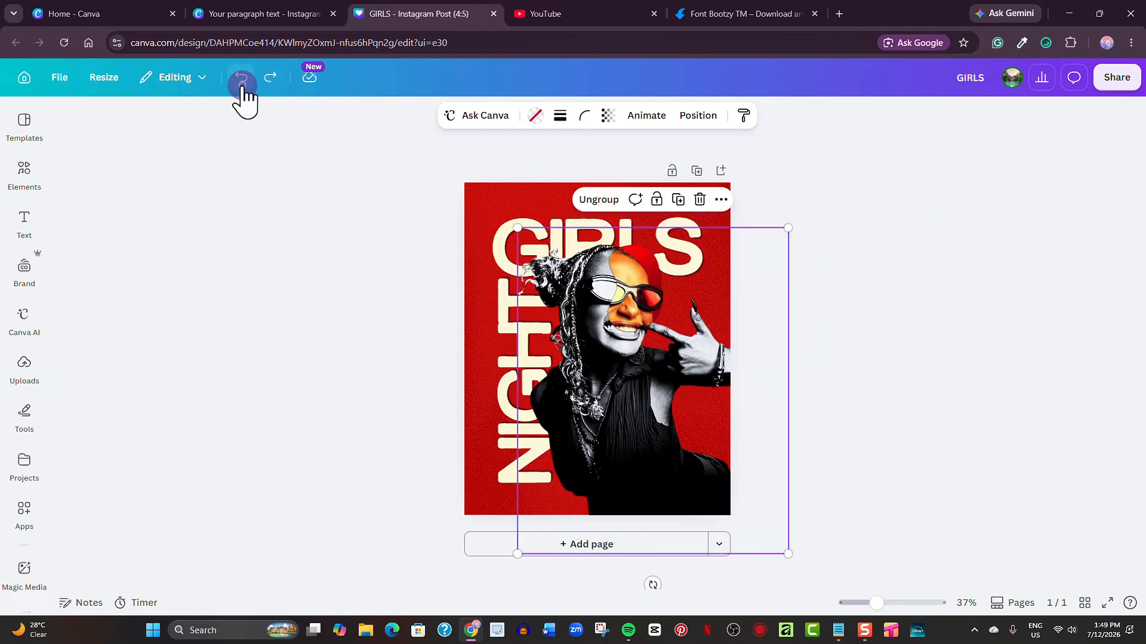
{"action": "left_click", "coordinate": [869, 321]}
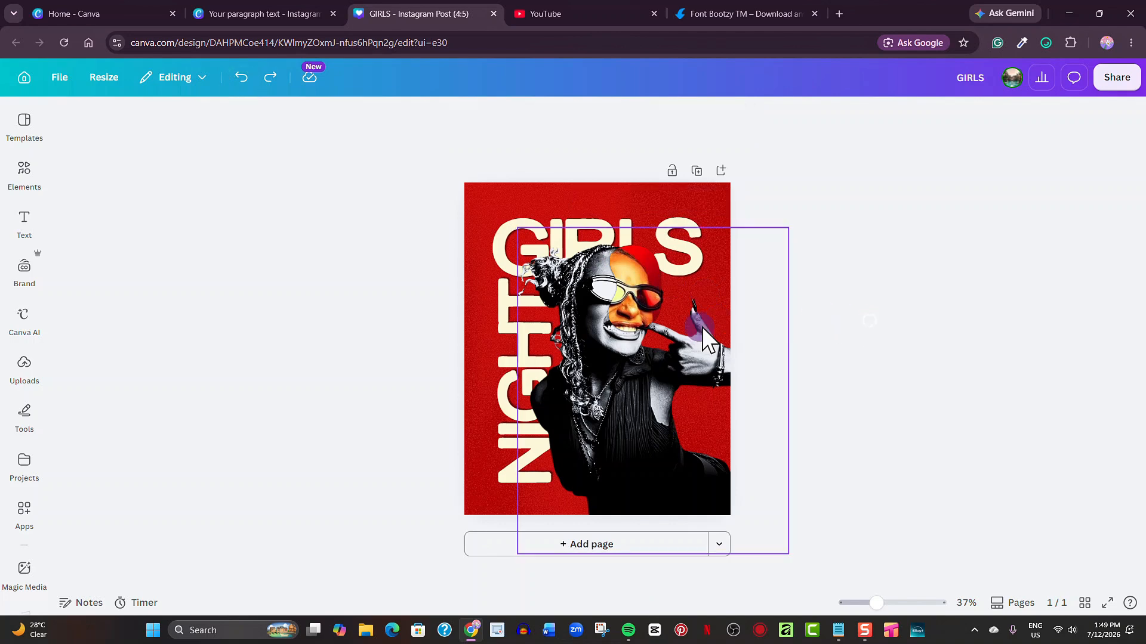
{"action": "left_click", "coordinate": [702, 327]}
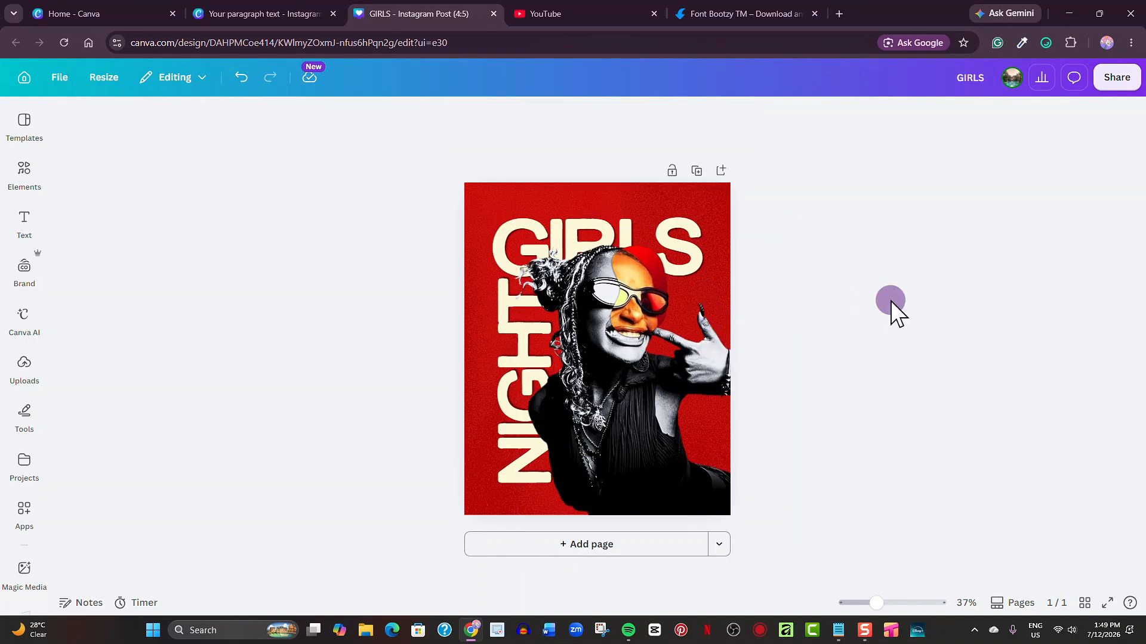
Add the all-caps text "DEM BWOY DEH PRESENTS" at size 31.1 over the woman's lower torso.
{"action": "key", "text": "t"}
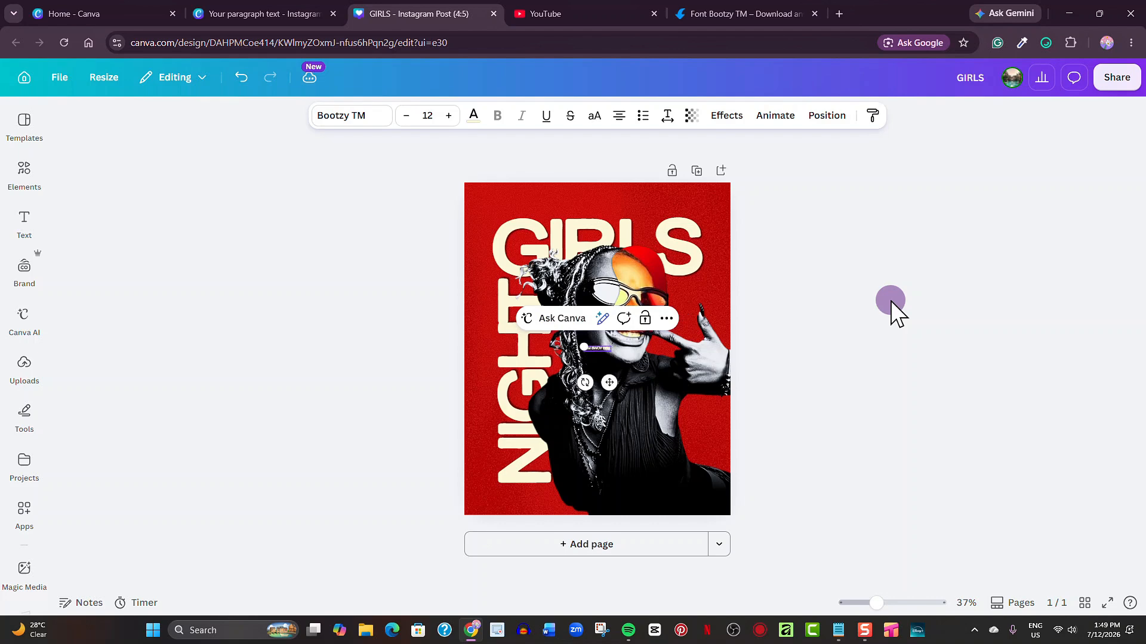
{"action": "left_click_drag", "start_coordinate": [574, 347], "coordinate": [384, 326]}
{"action": "left_click_drag", "start_coordinate": [514, 383], "coordinate": [613, 481]}
{"action": "key", "text": "ctrl+shift+k"}
{"action": "left_click_drag", "start_coordinate": [719, 450], "coordinate": [634, 495]}
Change the "DEM BWOY DEH PRESENTS" text's font to Garlic Salt Bold.
{"action": "left_click", "coordinate": [358, 117]}
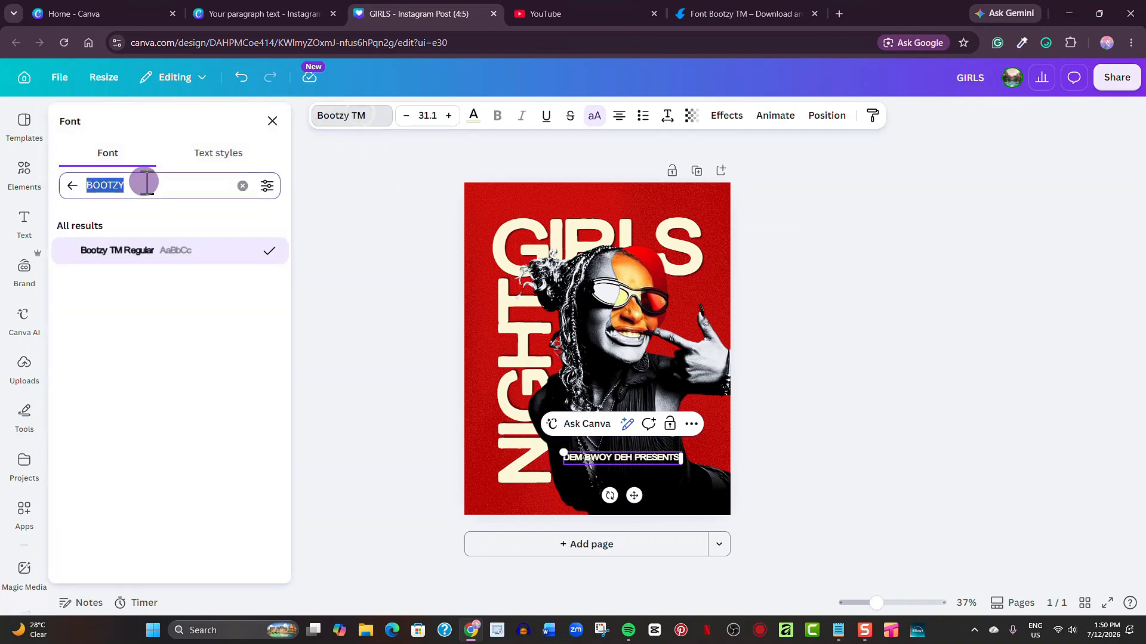
{"action": "type", "text": "GARLIC"}
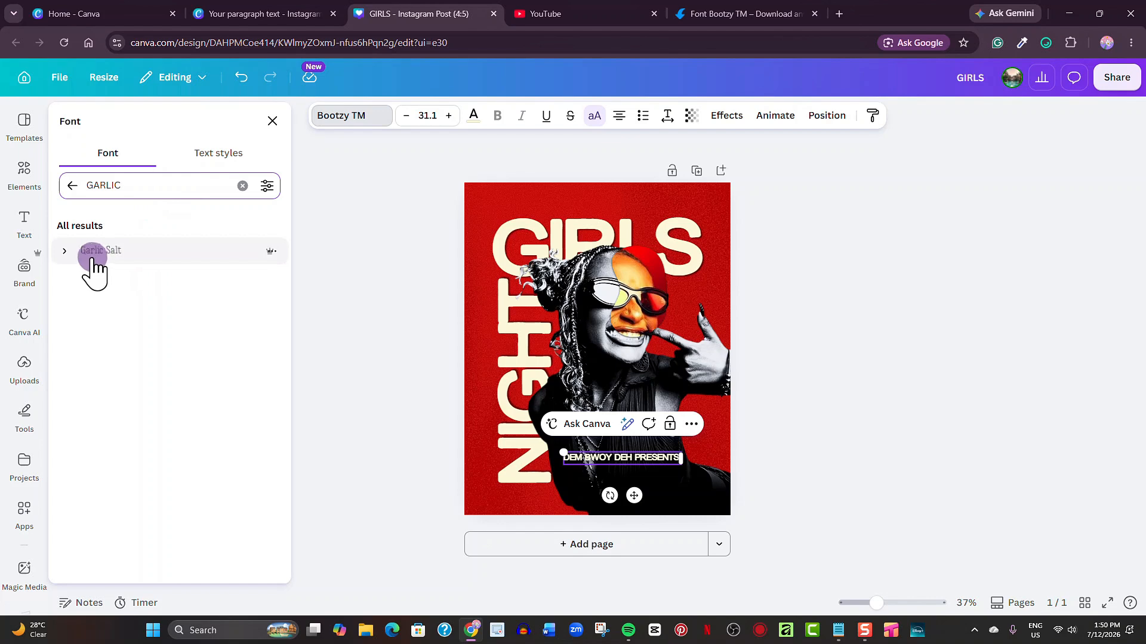
{"action": "left_click", "coordinate": [67, 253]}
{"action": "left_click", "coordinate": [121, 313]}
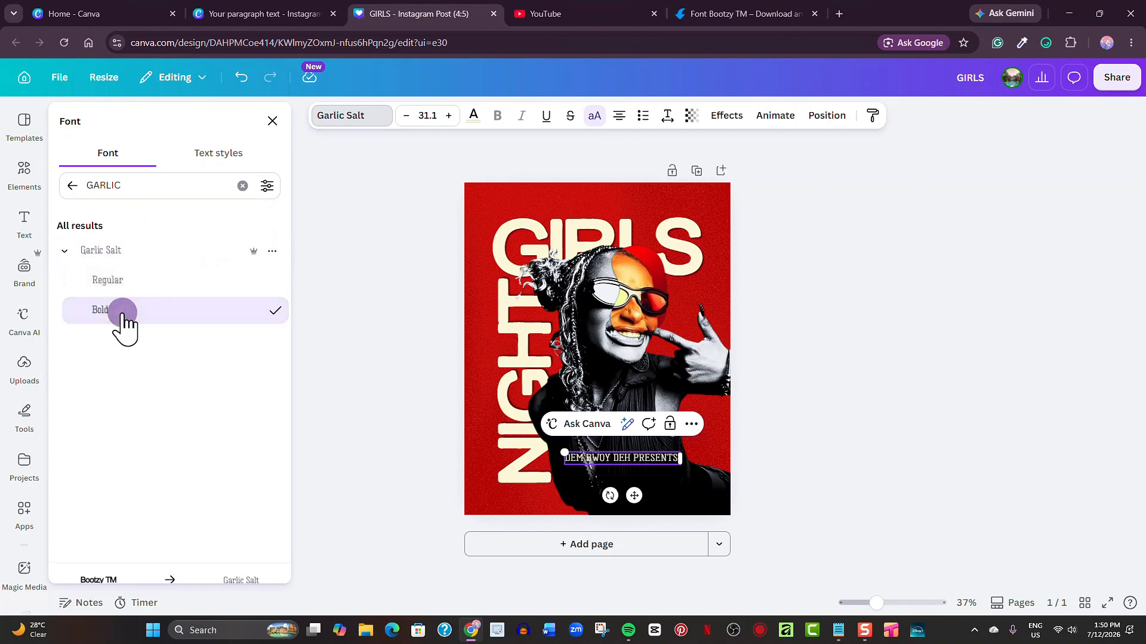
Rotate the "DEM BWOY DEH PRESENTS" text to read vertically upward and place it alongside the NIGHT heading.
{"action": "left_click", "coordinate": [410, 327]}
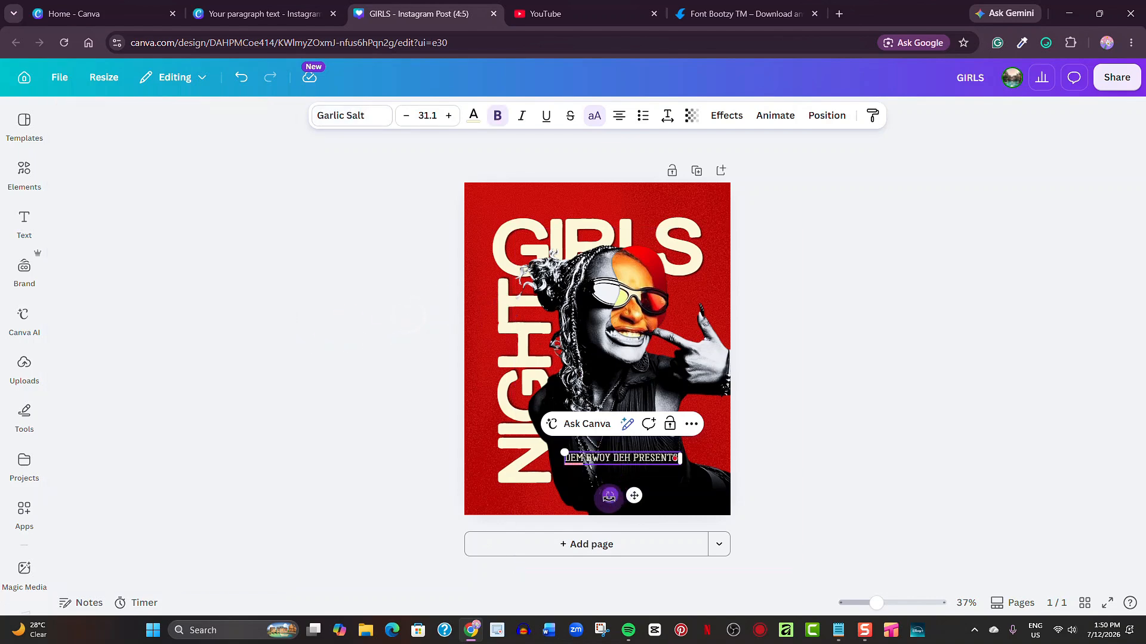
{"action": "left_click_drag", "start_coordinate": [609, 496], "coordinate": [705, 463]}
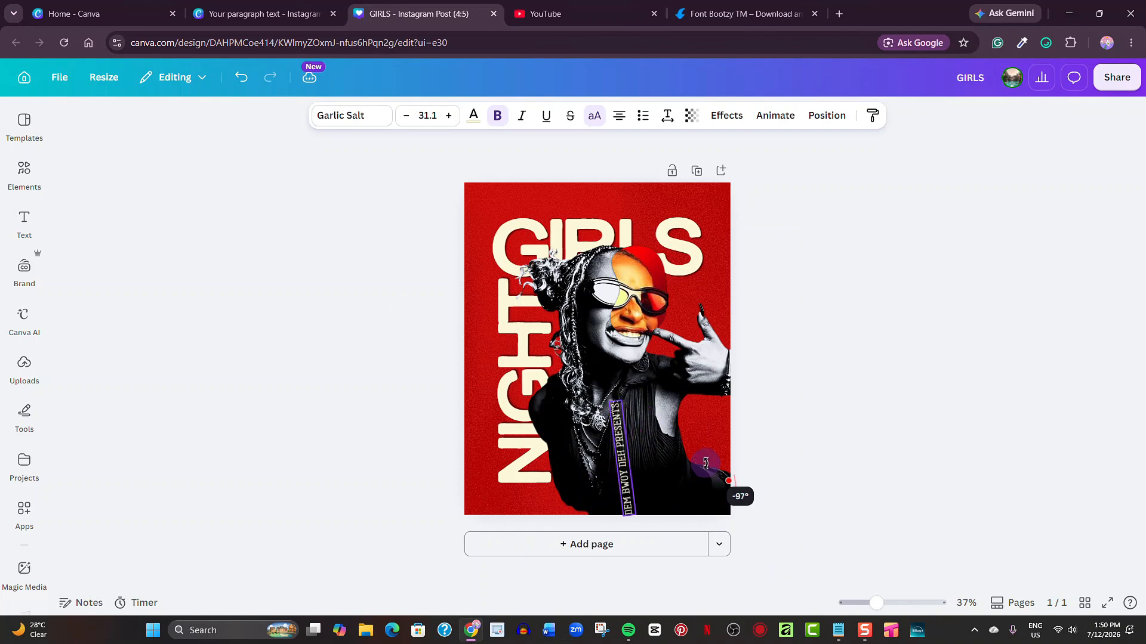
{"action": "left_click_drag", "start_coordinate": [629, 434], "coordinate": [527, 388]}
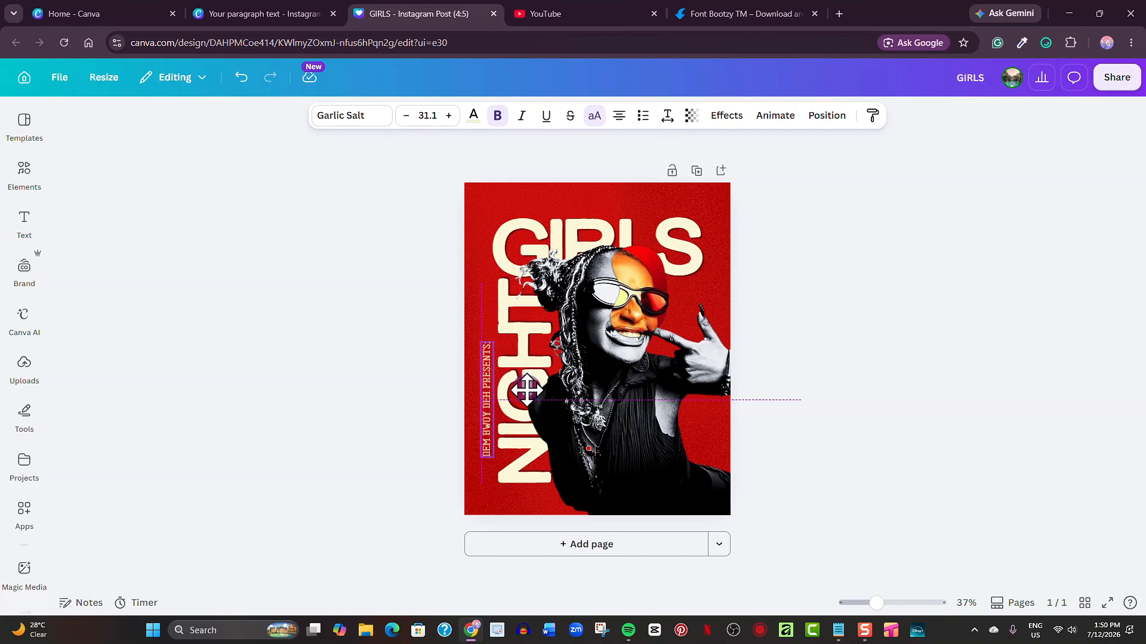
Recolour the vertical "DEM BWOY DEH PRESENTS:" text white and turn off its bold style.
{"action": "left_click", "coordinate": [474, 115]}
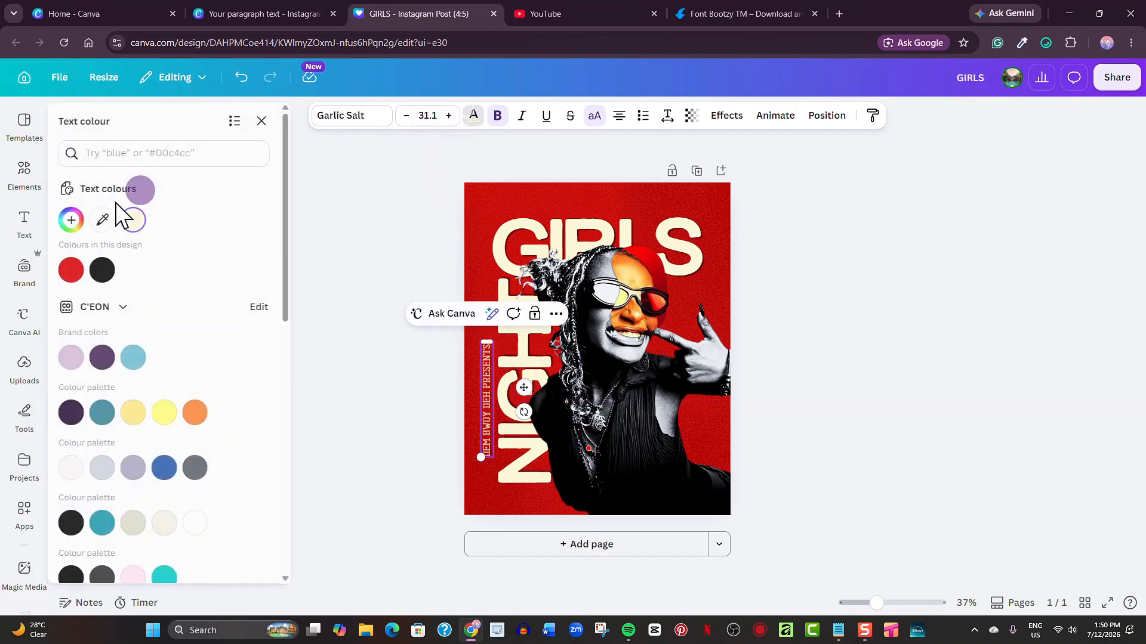
{"action": "left_click", "coordinate": [198, 522]}
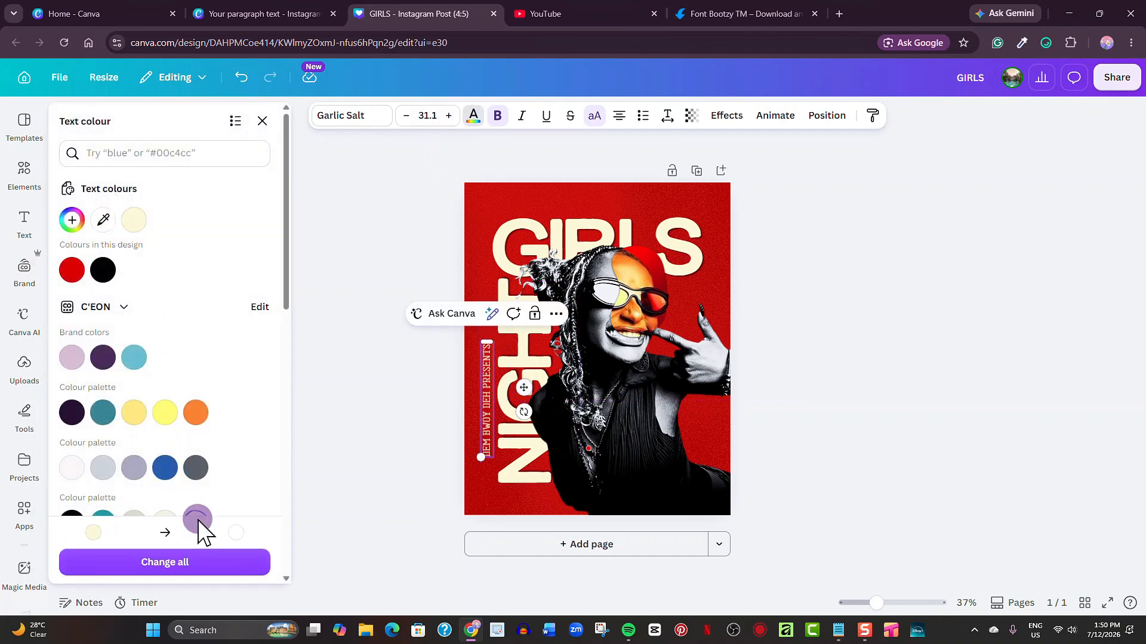
{"action": "left_click", "coordinate": [473, 116]}
{"action": "left_click", "coordinate": [900, 399]}
Scale the vertical "DEM BWOY DEH PRESENTS:" text down to size 18.3.
{"action": "left_click_drag", "start_coordinate": [869, 609], "coordinate": [883, 601]}
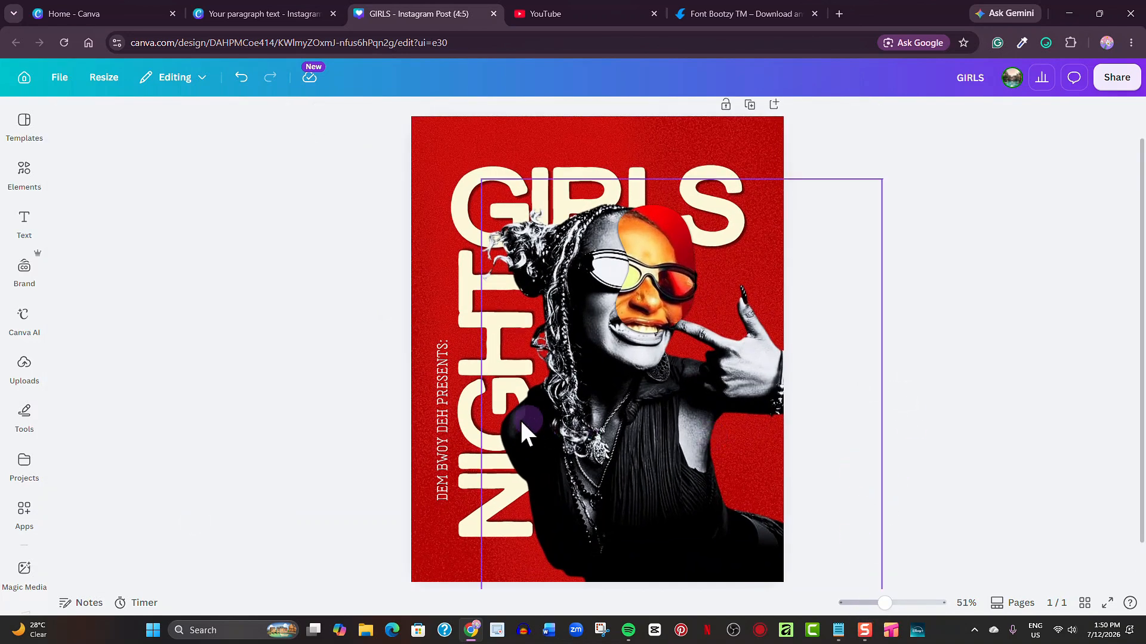
{"action": "left_click", "coordinate": [444, 414]}
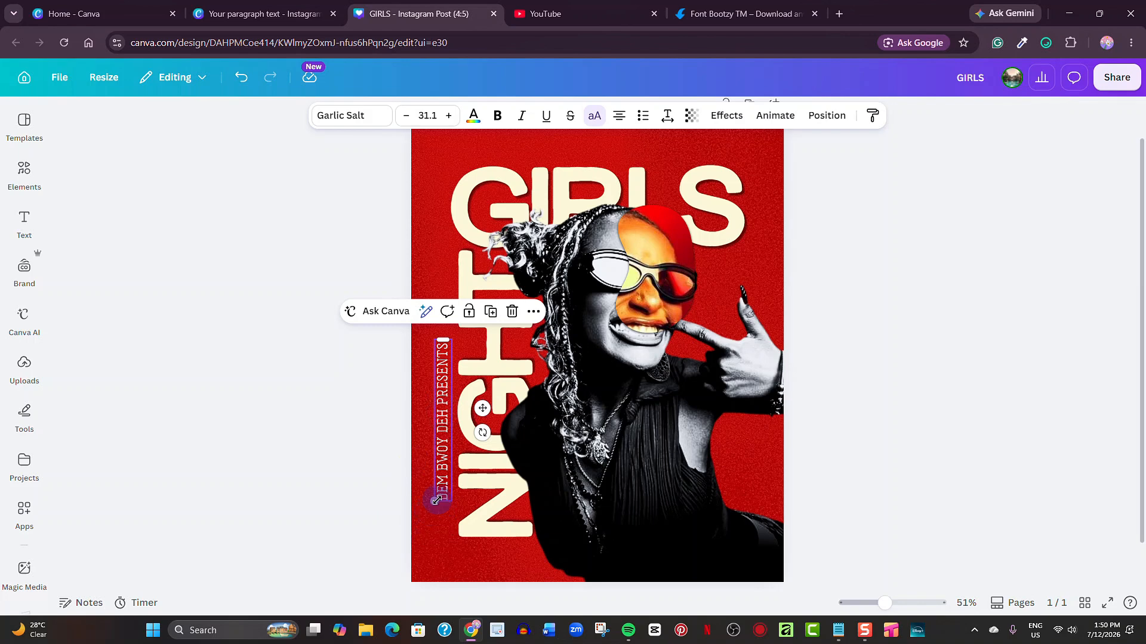
{"action": "left_click_drag", "start_coordinate": [435, 494], "coordinate": [442, 434]}
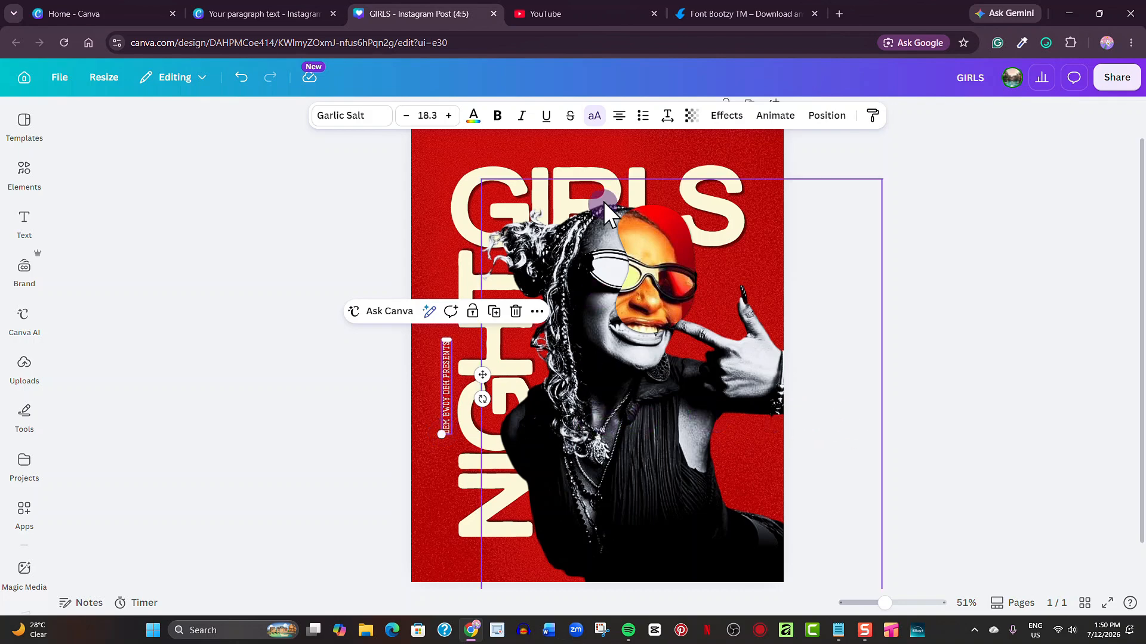
Set the vertical text's letter spacing to 706, stretch its box to fit one line, and centre it along NIGHT.
{"action": "left_click", "coordinate": [667, 116]}
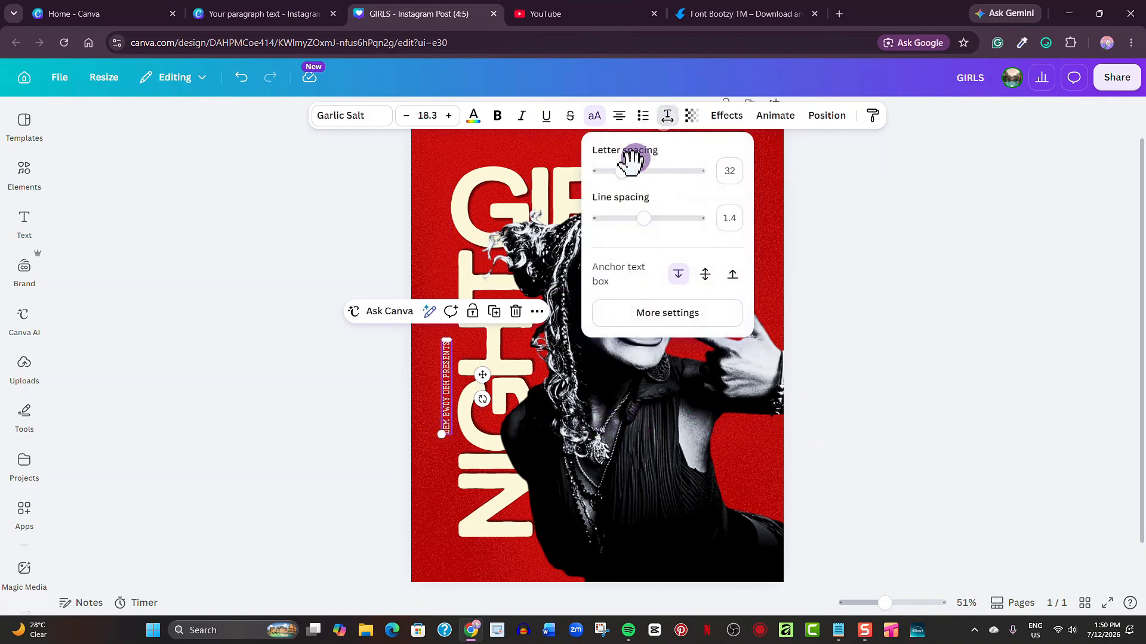
{"action": "left_click_drag", "start_coordinate": [623, 171], "coordinate": [691, 157]}
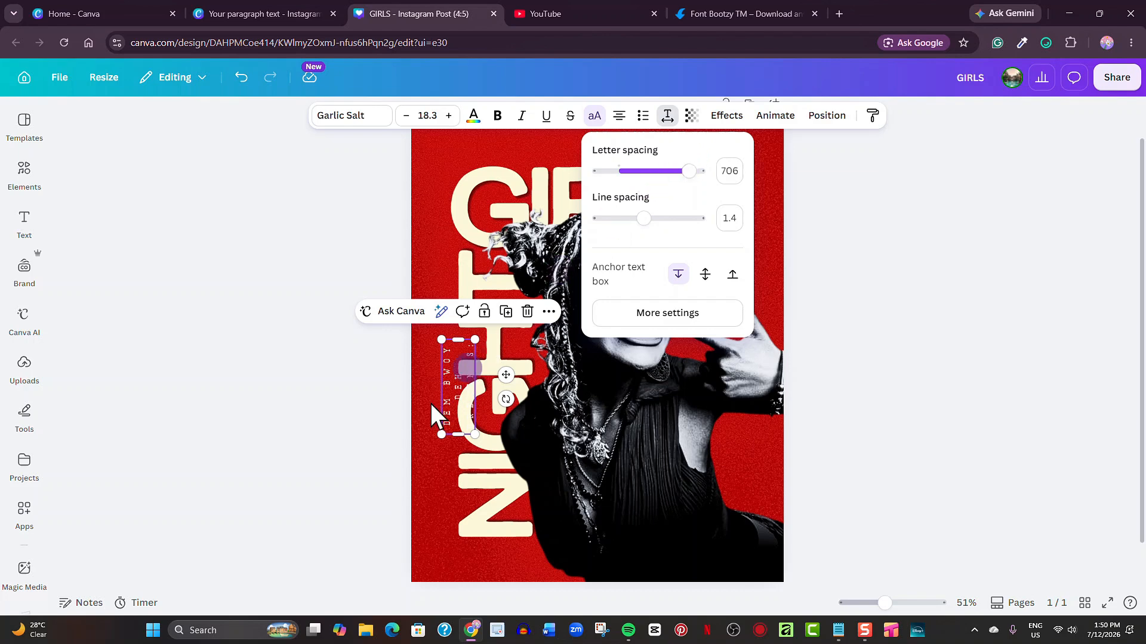
{"action": "left_click_drag", "start_coordinate": [458, 435], "coordinate": [455, 586]}
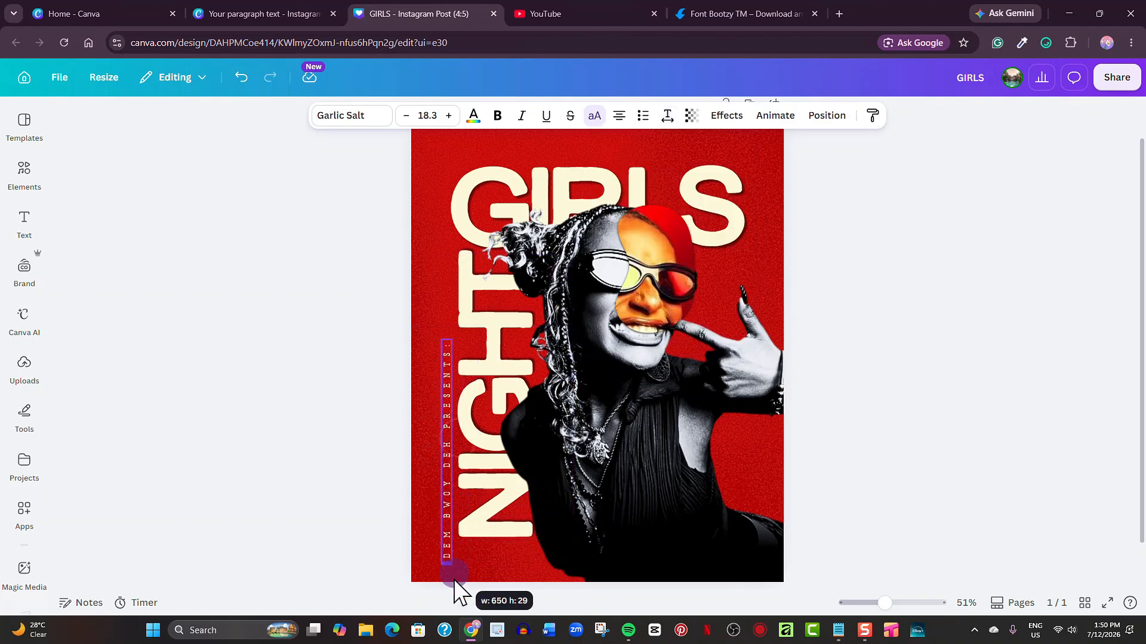
{"action": "left_click_drag", "start_coordinate": [481, 460], "coordinate": [482, 374]}
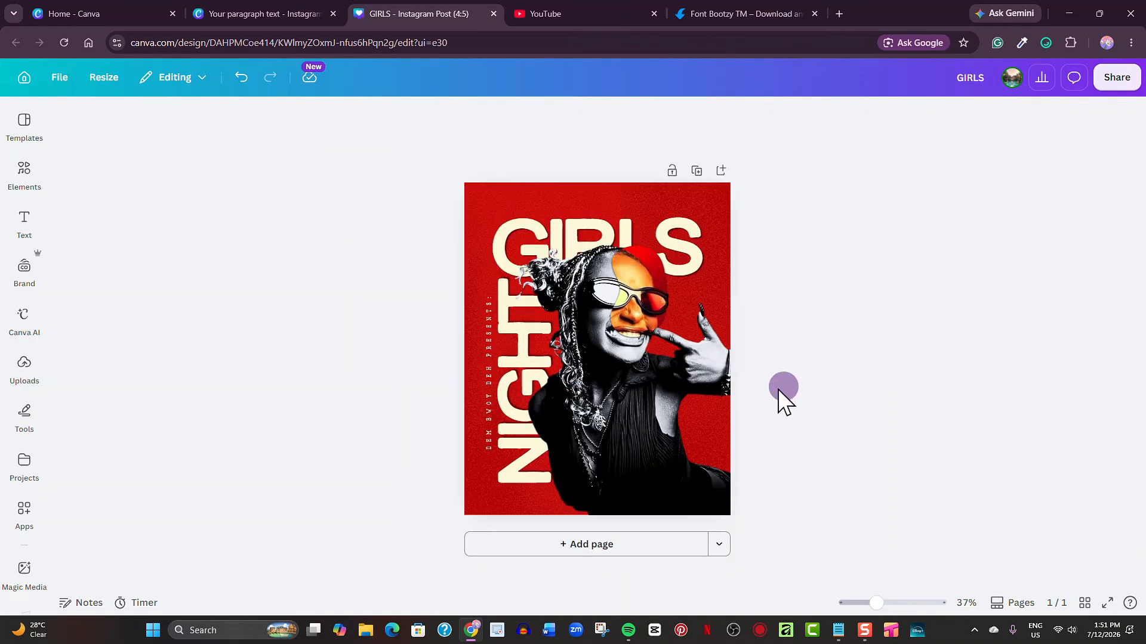
{"action": "left_click", "coordinate": [536, 216]}
{"action": "left_click", "coordinate": [647, 173]}
{"action": "left_click_drag", "start_coordinate": [639, 257], "coordinate": [664, 447]}
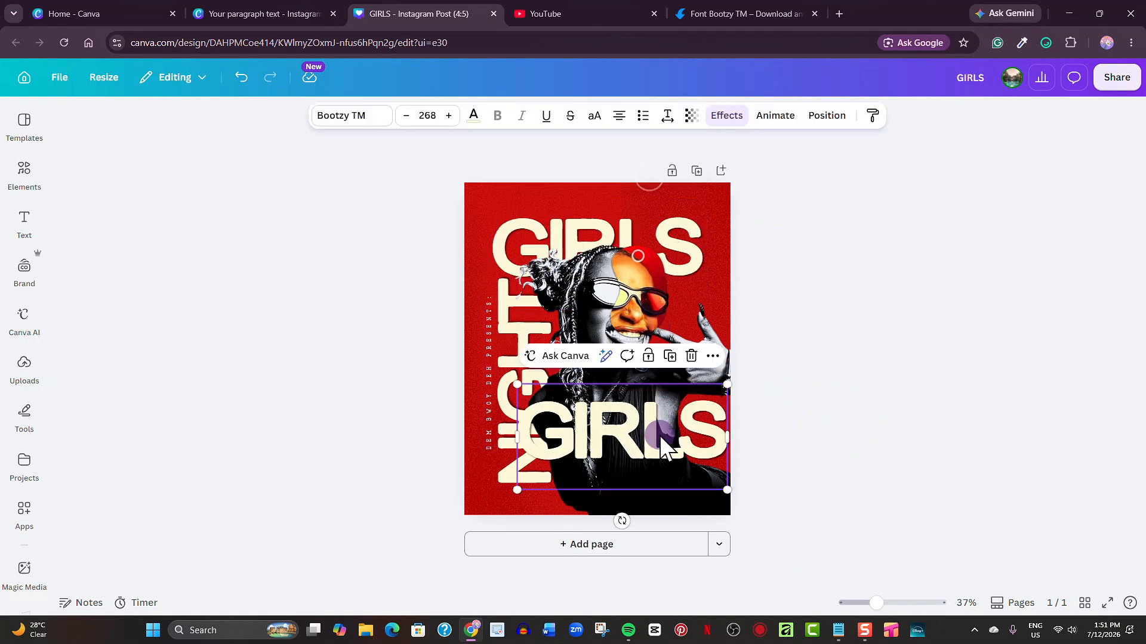
{"action": "double_click", "coordinate": [660, 439]}
{"action": "type", "text": "SEPT"}
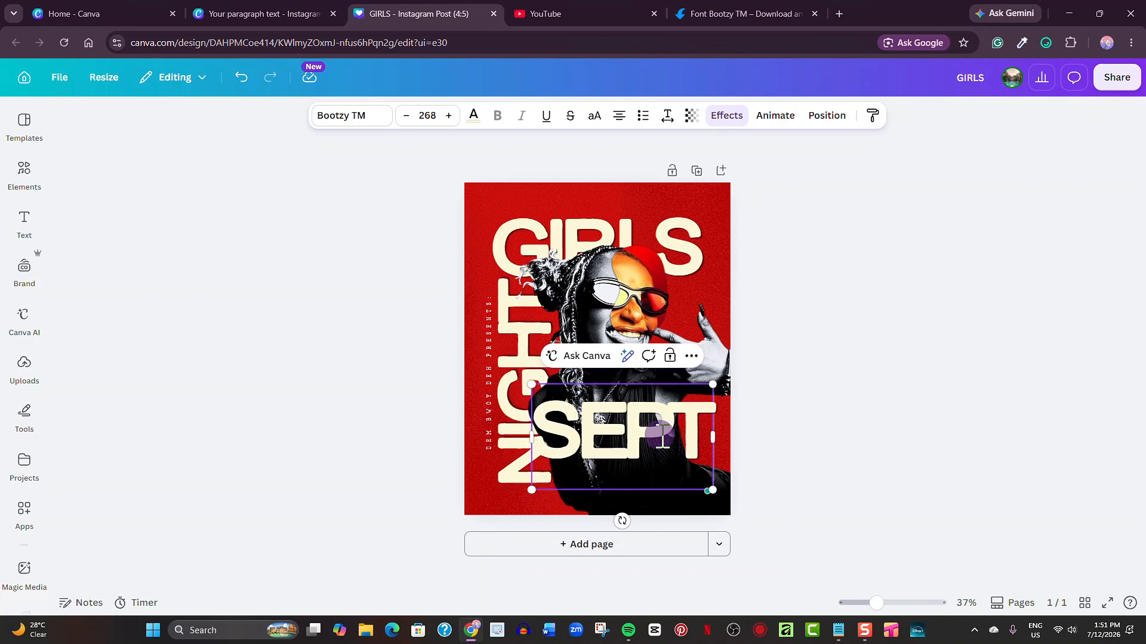
{"action": "key", "text": "Return"}
{"action": "type", "text": "4TH"}
{"action": "key", "text": "Return"}
{"action": "type", "text": "@7"}
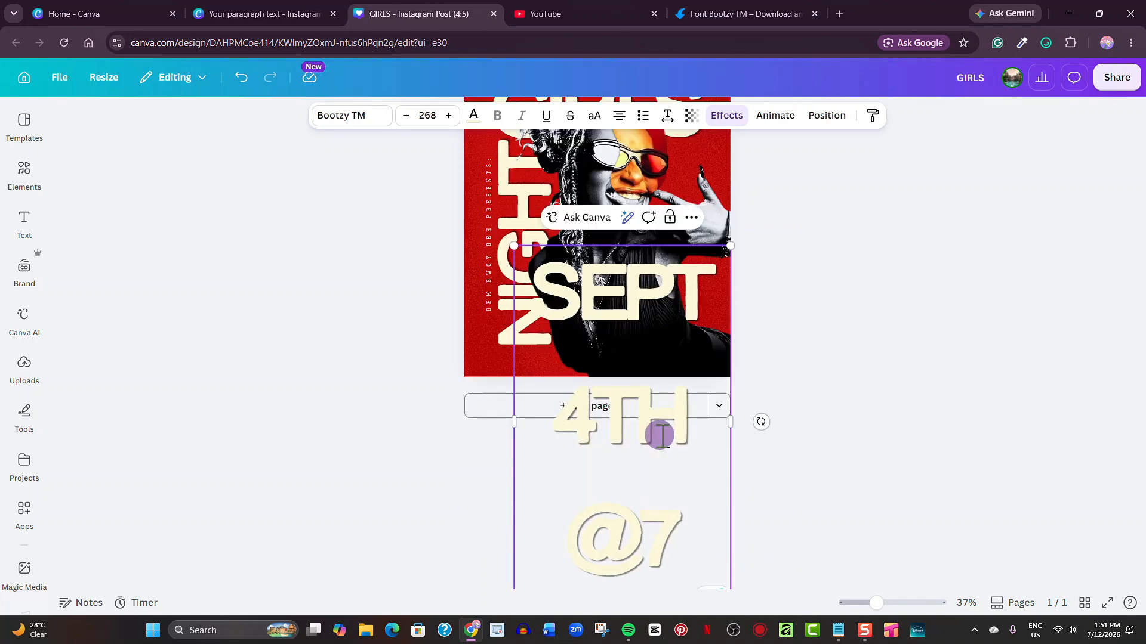
{"action": "type", "text": "PM"}
Widen the date text box so it fits two lines and scale it down to size 97.8 over the torso.
{"action": "left_click_drag", "start_coordinate": [730, 421], "coordinate": [892, 418]}
{"action": "left_click_drag", "start_coordinate": [896, 575], "coordinate": [695, 460]}
{"action": "left_click", "coordinate": [855, 441]}
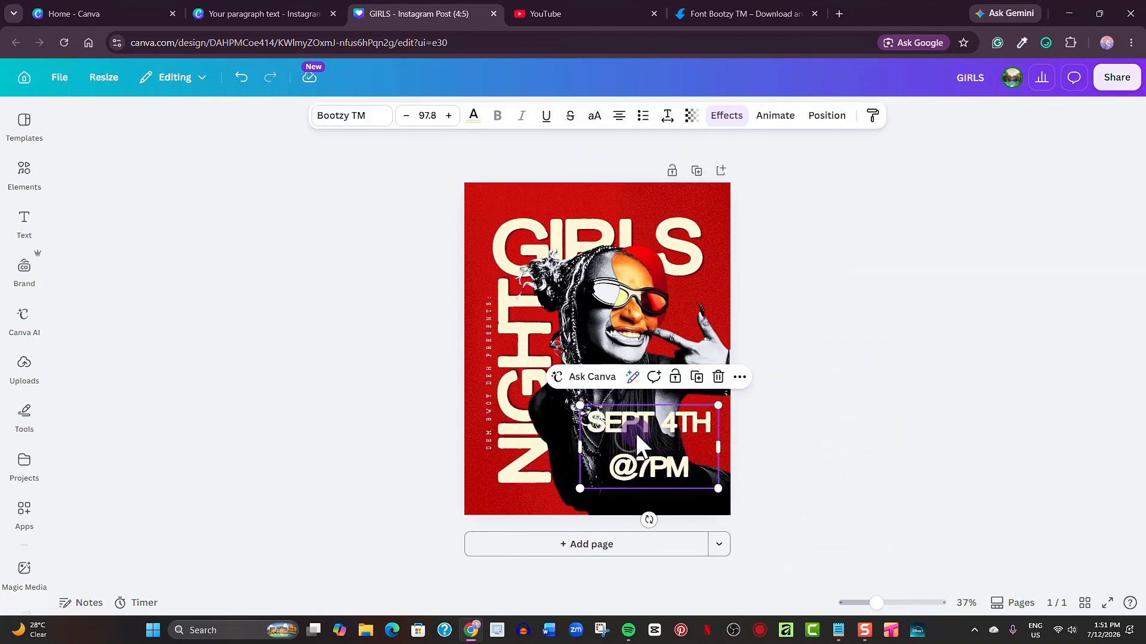
Set the date text's line spacing to 0.77, left-align it, and narrow its box to fit the words.
{"action": "left_click", "coordinate": [667, 115]}
{"action": "left_click_drag", "start_coordinate": [648, 216], "coordinate": [611, 215]}
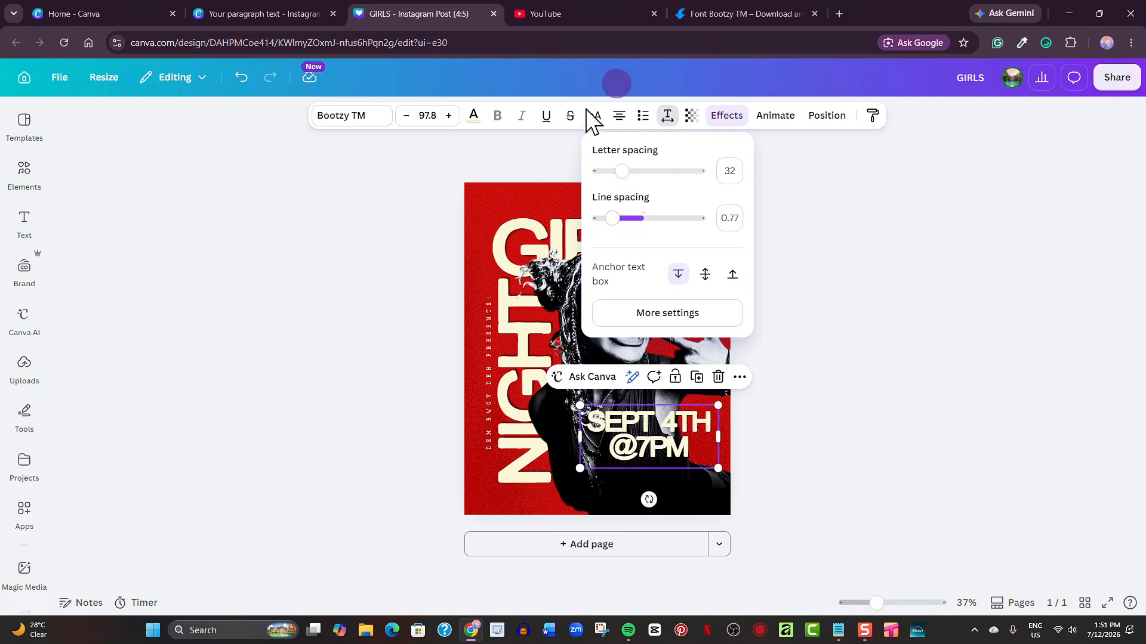
{"action": "left_click", "coordinate": [619, 117]}
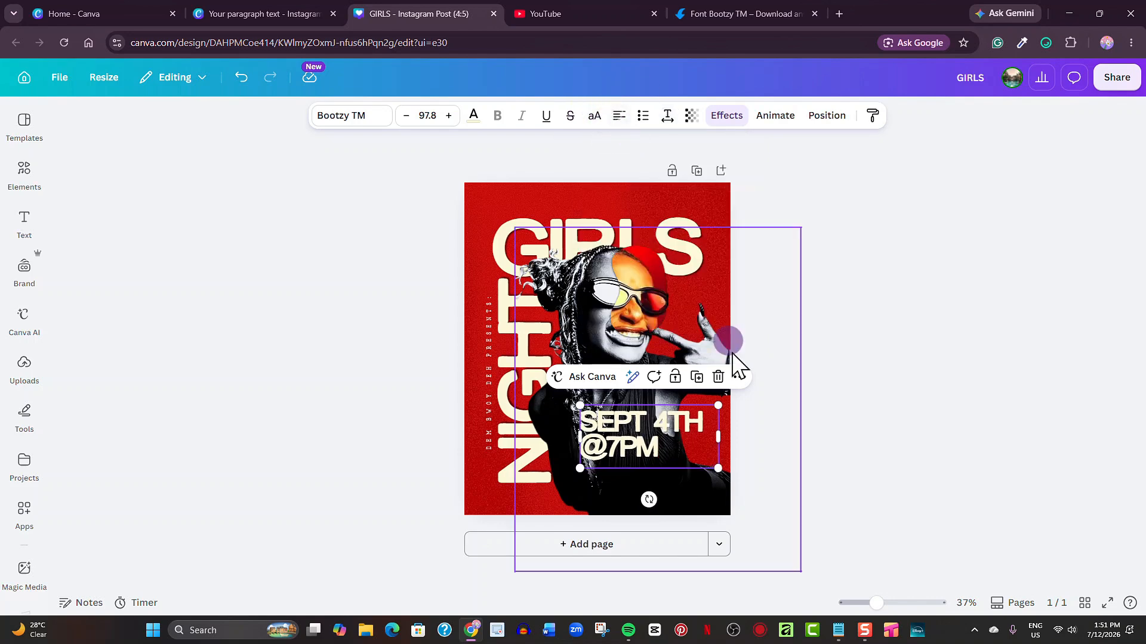
{"action": "left_click_drag", "start_coordinate": [721, 437], "coordinate": [712, 437]}
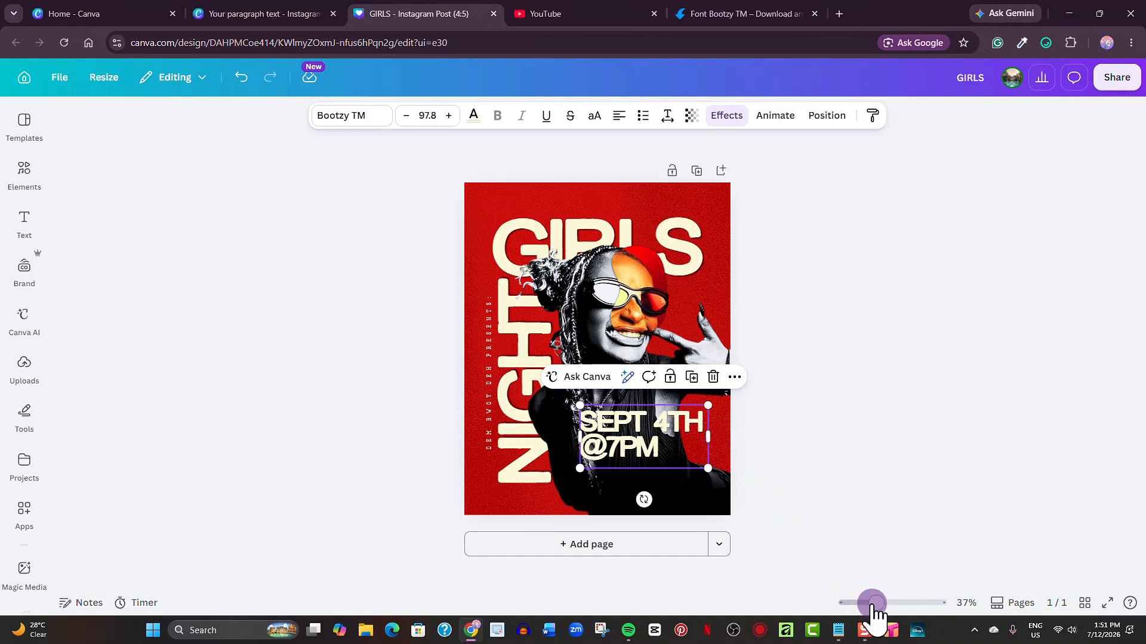
Scale the date text down to size 65.2 and place it lower on the woman's torso.
{"action": "left_click_drag", "start_coordinate": [875, 603], "coordinate": [882, 598]}
{"action": "scroll", "coordinate": [735, 477], "scroll_direction": "down", "scroll_amount": 1}
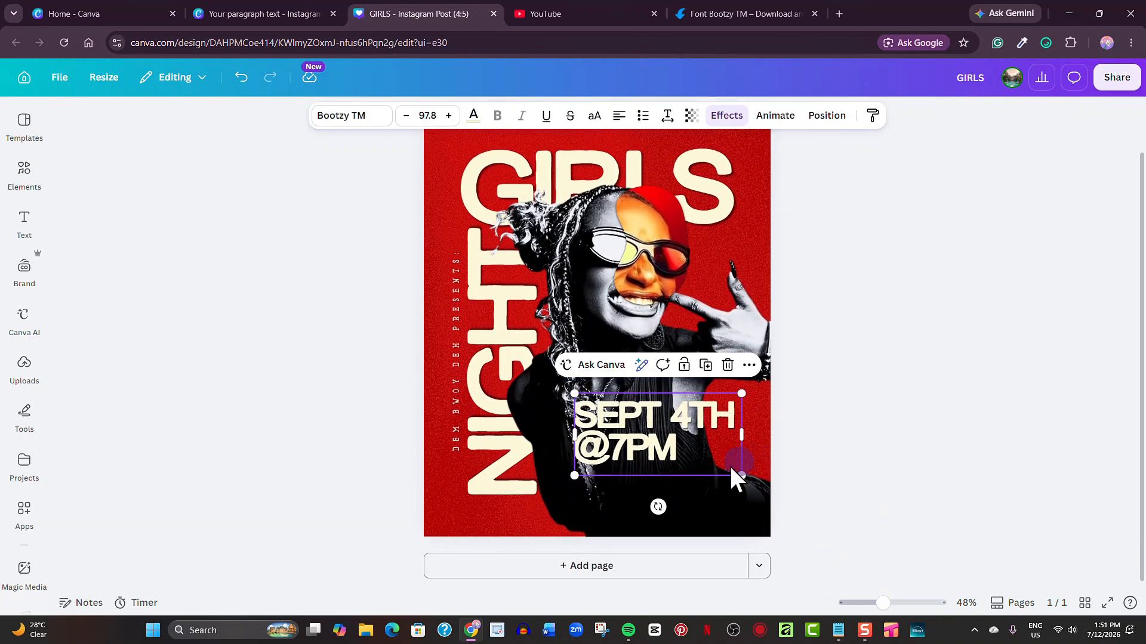
{"action": "left_click_drag", "start_coordinate": [729, 469], "coordinate": [673, 491]}
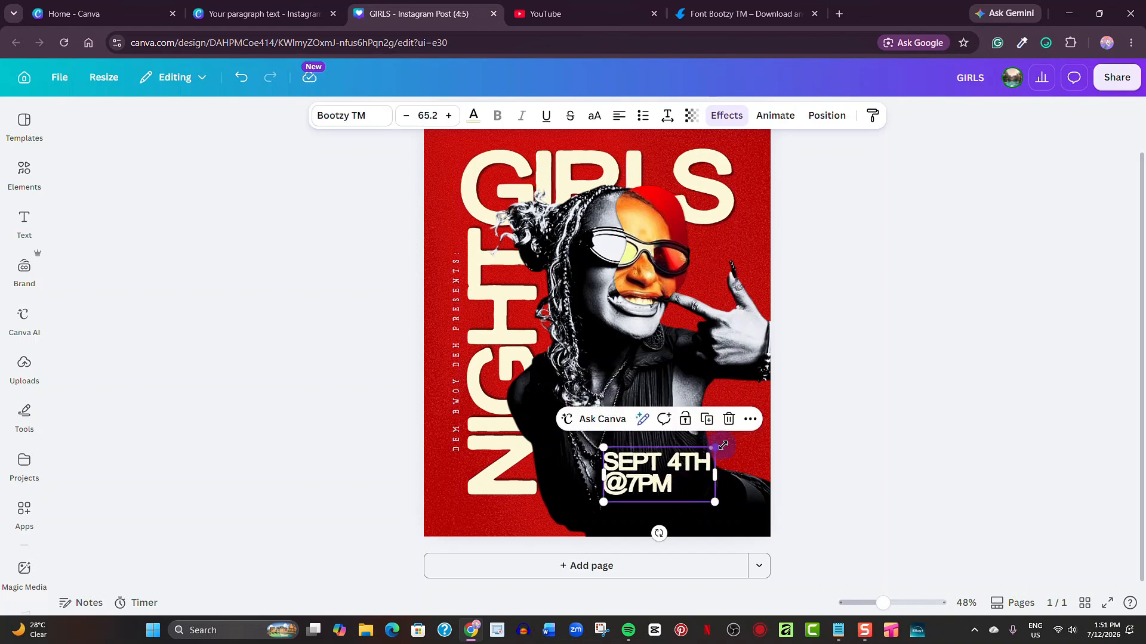
Enlarge the date text to size 67.2 and recolour only its "SEPT 4TH" line white.
{"action": "left_click_drag", "start_coordinate": [722, 445], "coordinate": [608, 457]}
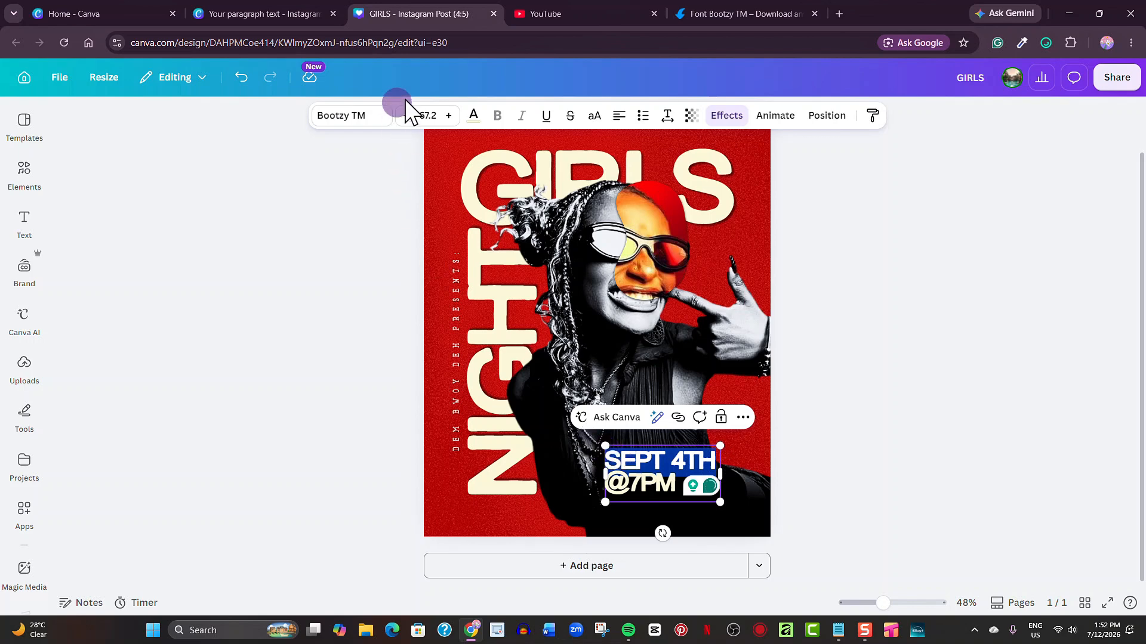
{"action": "left_click", "coordinate": [473, 115]}
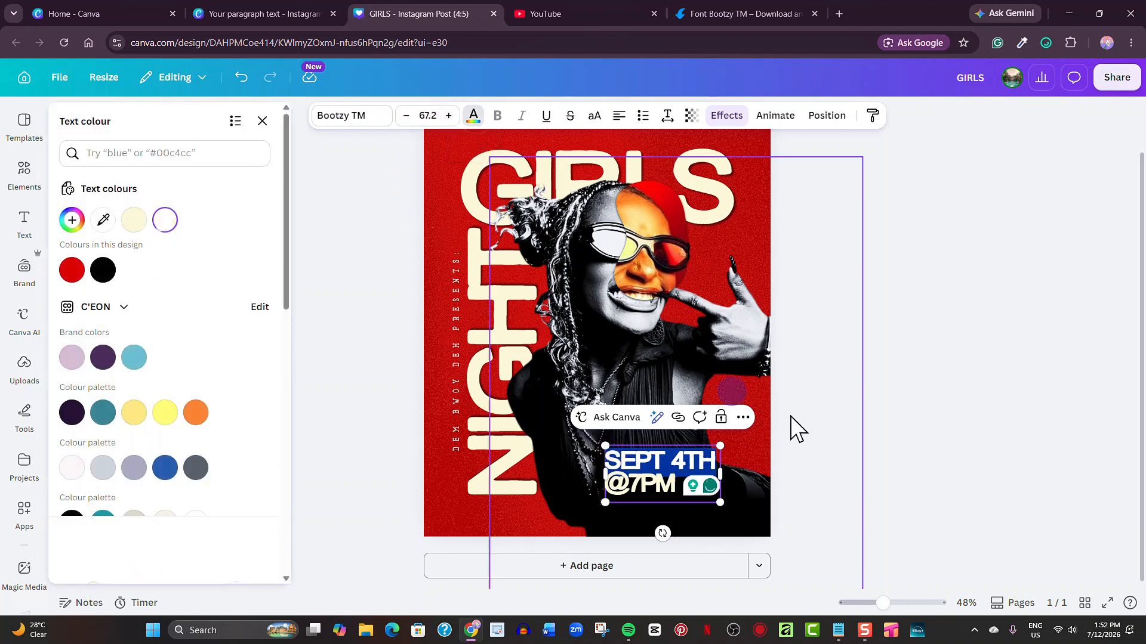
{"action": "left_click", "coordinate": [846, 426]}
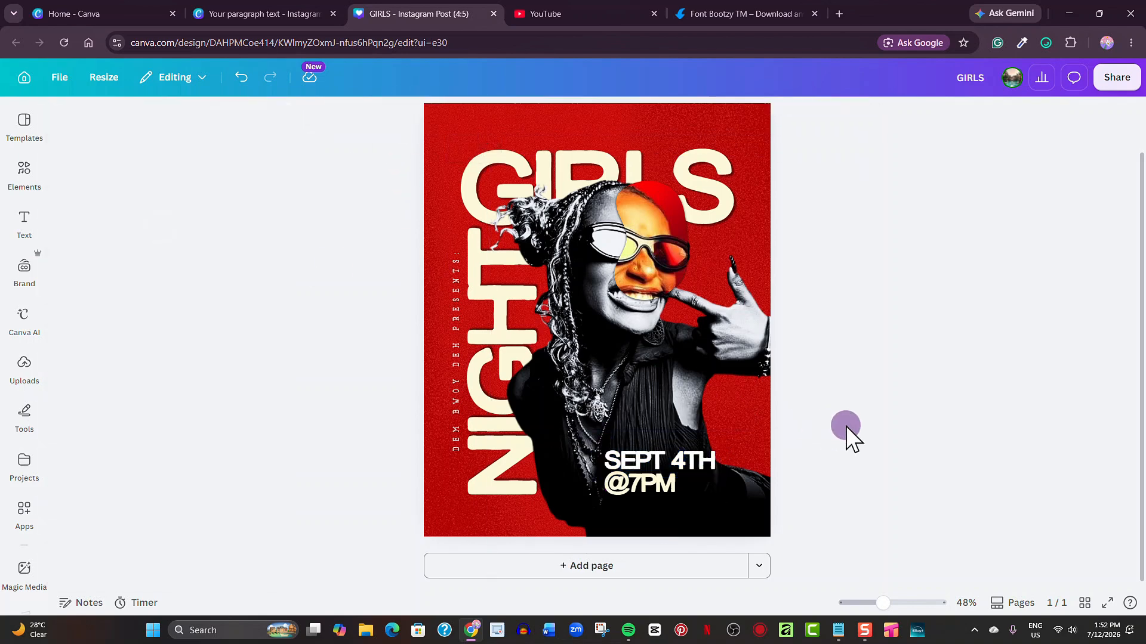
Duplicate the vertical "DEM BWOY DEH PRESENTS:" text and place the copy horizontally just above the date text.
{"action": "left_click", "coordinate": [689, 470]}
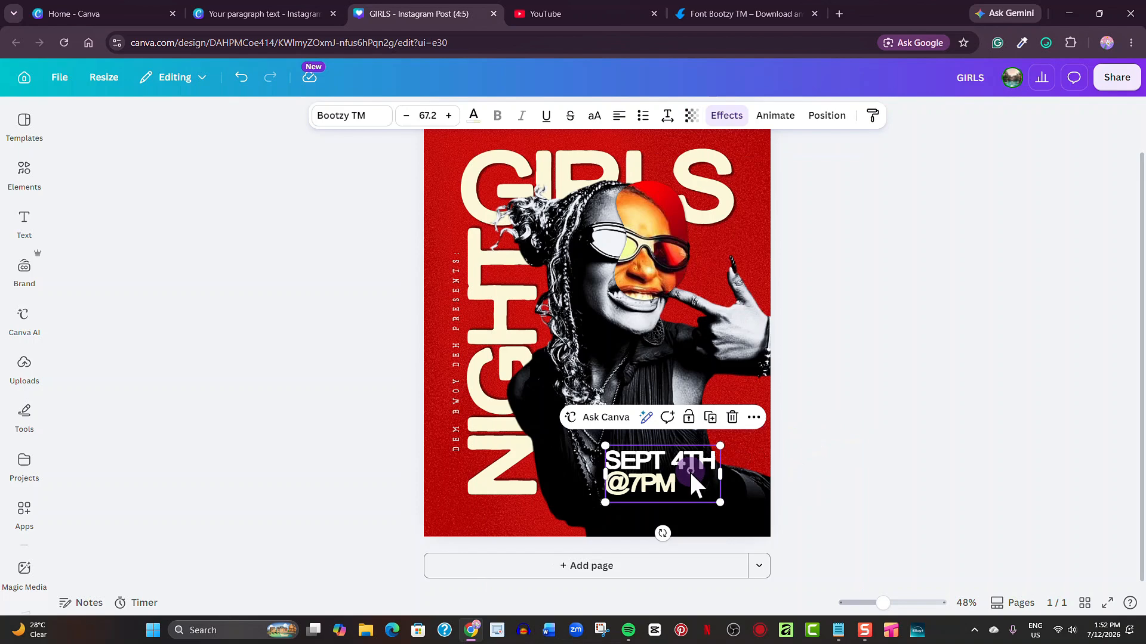
{"action": "left_click", "coordinate": [454, 276]}
{"action": "left_click", "coordinate": [508, 220]}
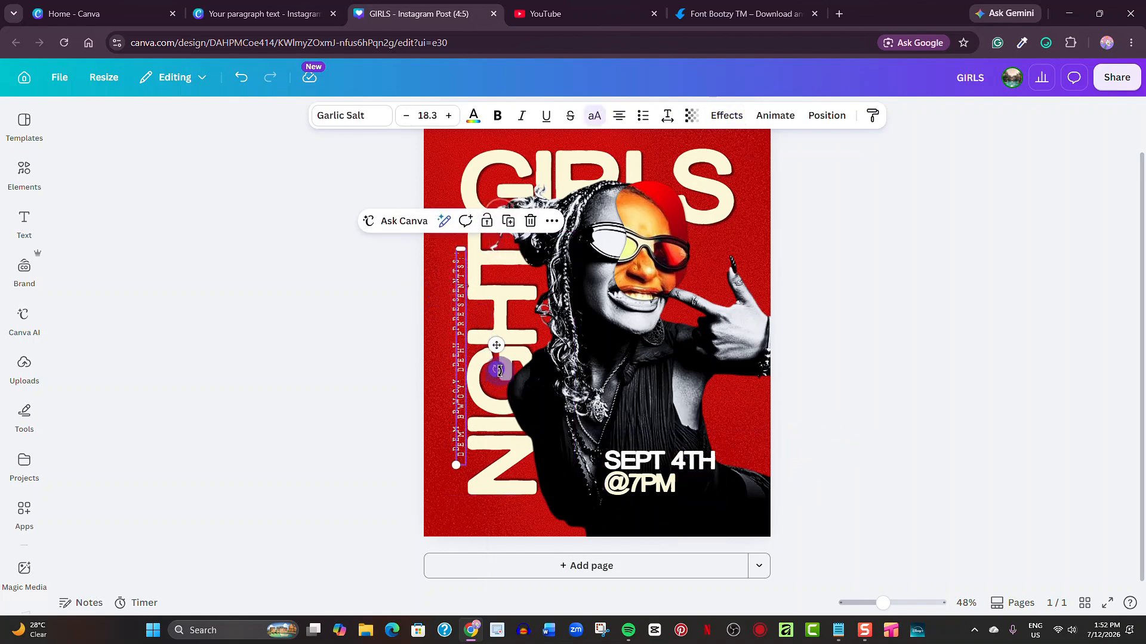
{"action": "left_click_drag", "start_coordinate": [496, 379], "coordinate": [661, 479]}
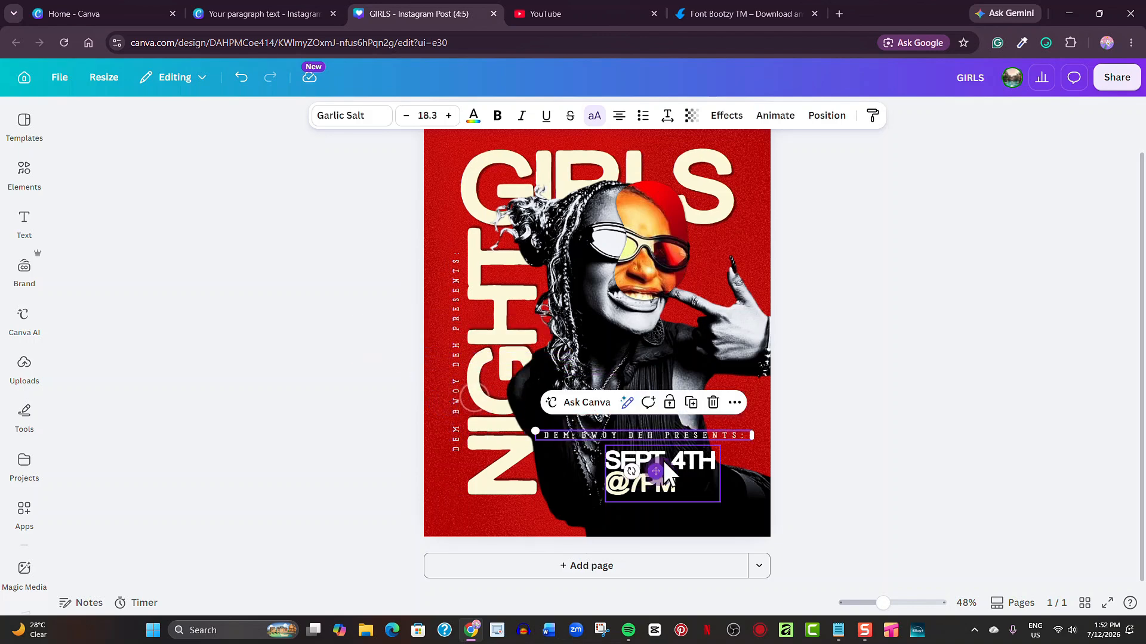
Shorten the copied line to "DEM BWOY DEH", narrow its box, and position it directly above "SEPT 4TH".
{"action": "double_click", "coordinate": [660, 436]}
{"action": "left_click", "coordinate": [663, 437]}
{"action": "key", "text": "BackSpace"}
{"action": "key", "text": "BackSpace"}
{"action": "key", "text": "BackSpace"}
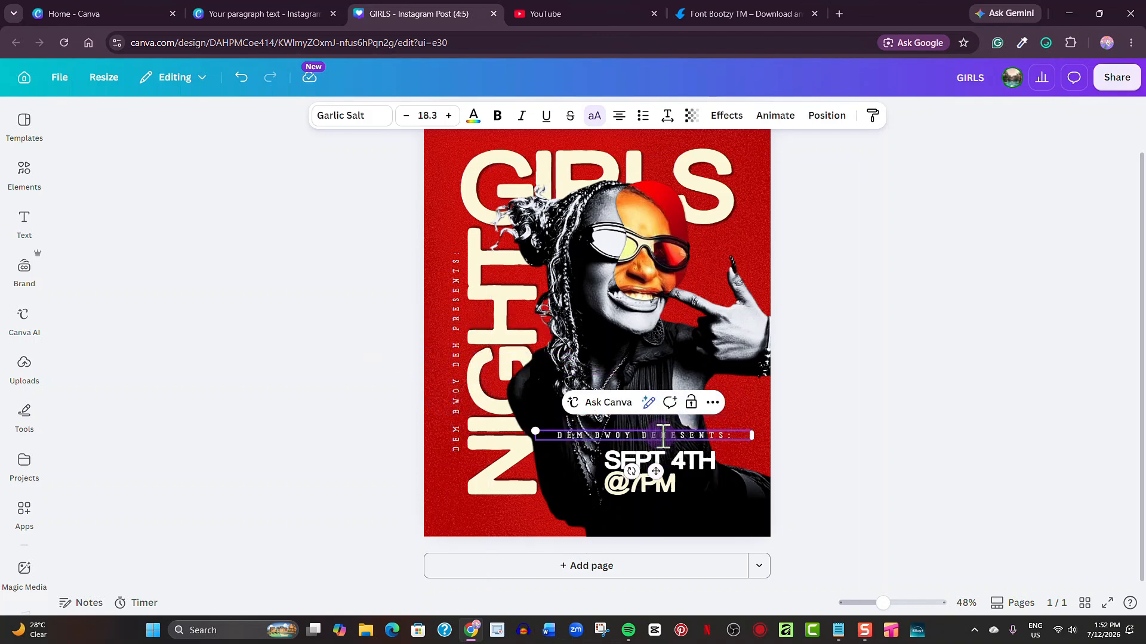
{"action": "left_click_drag", "start_coordinate": [751, 436], "coordinate": [663, 436]}
{"action": "left_click_drag", "start_coordinate": [611, 471], "coordinate": [673, 477]}
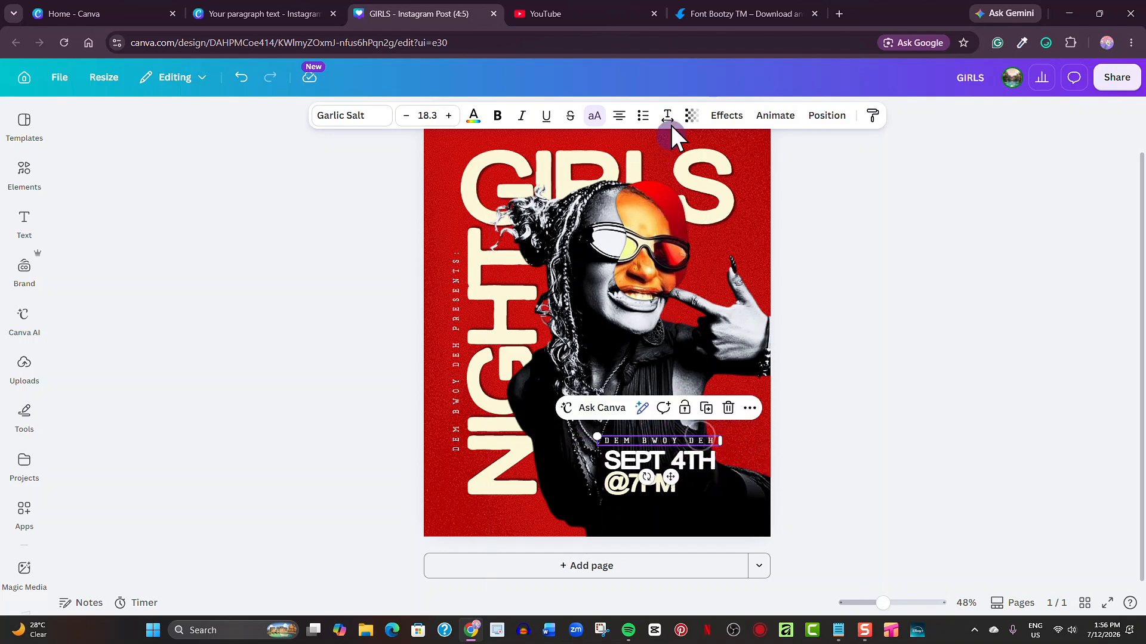
Reduce the letter spacing of the line above the date to 171 and left-align it.
{"action": "left_click", "coordinate": [667, 115]}
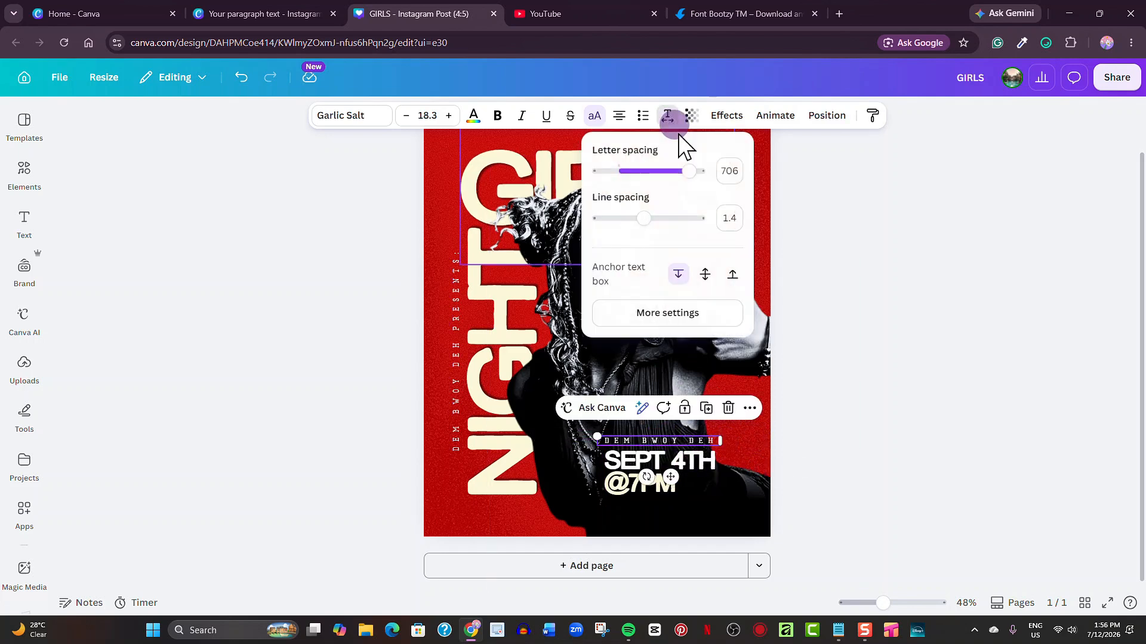
{"action": "left_click_drag", "start_coordinate": [677, 173], "coordinate": [618, 167]}
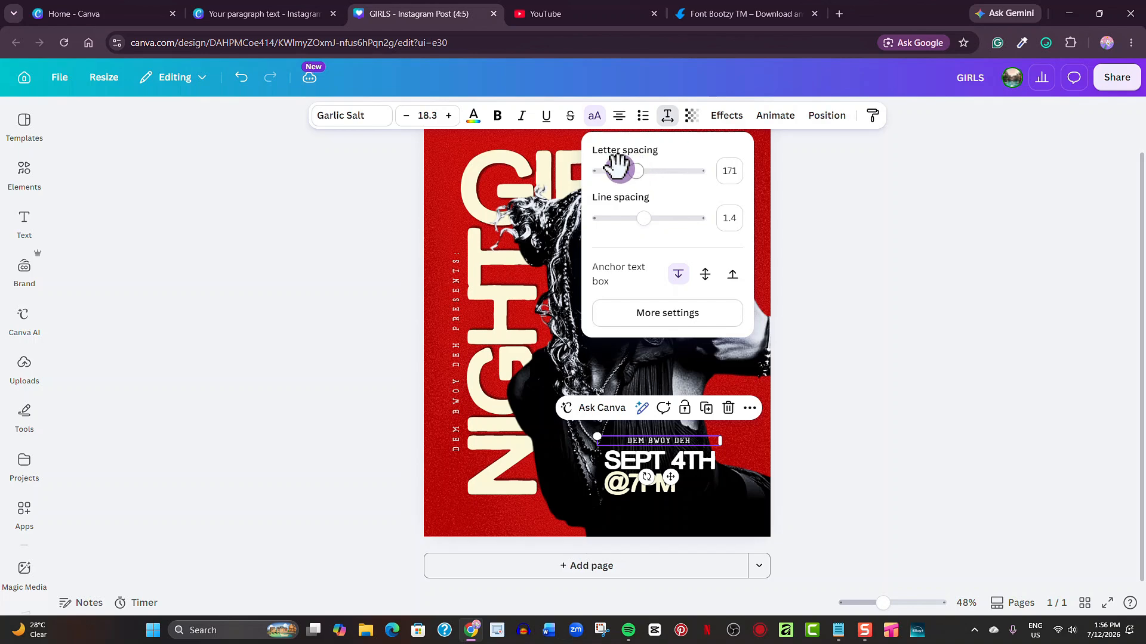
{"action": "left_click", "coordinate": [620, 116]}
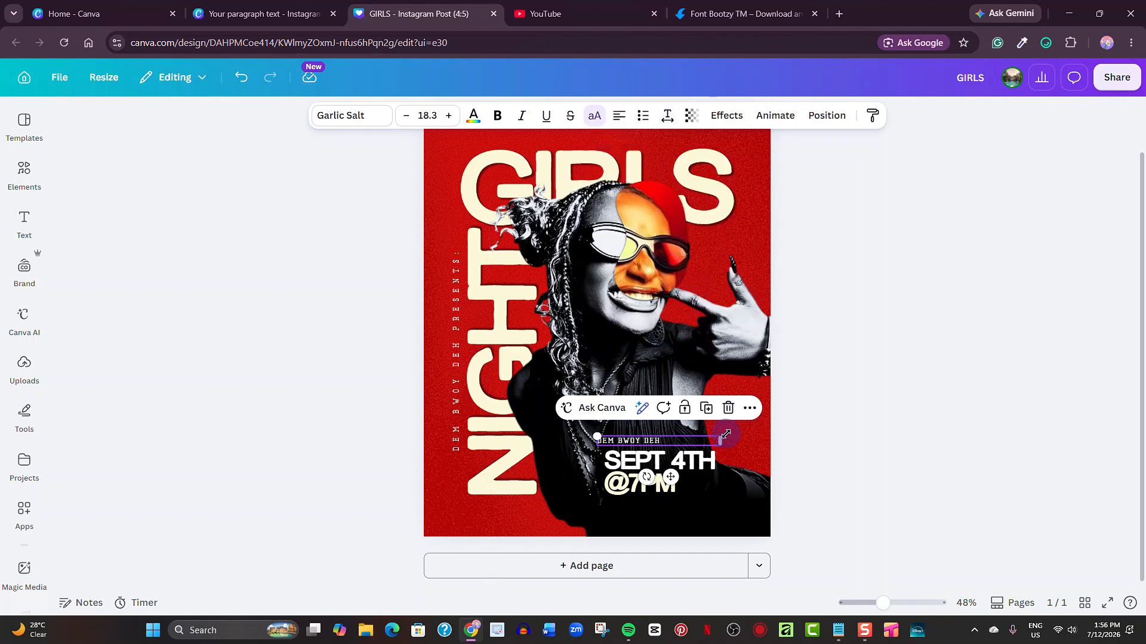
Make the line above the date read "DEM BWOY LOUNGE" and group it with the date text, slightly enlarged.
{"action": "left_click_drag", "start_coordinate": [673, 442], "coordinate": [672, 443]}
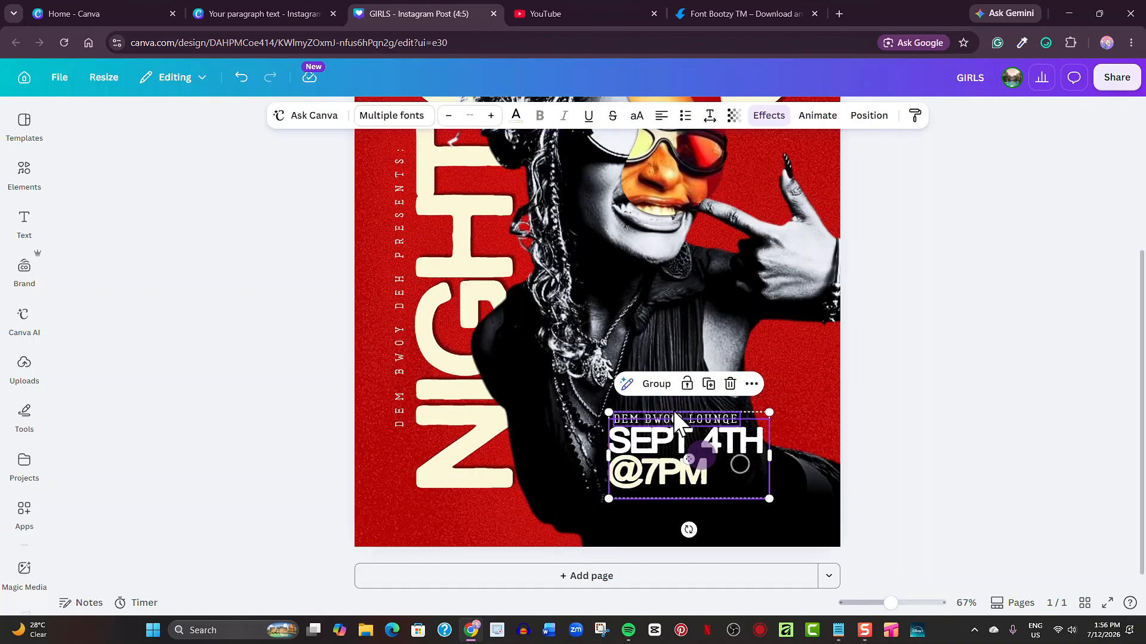
{"action": "left_click", "coordinate": [673, 387]}
{"action": "left_click_drag", "start_coordinate": [769, 412], "coordinate": [777, 408]}
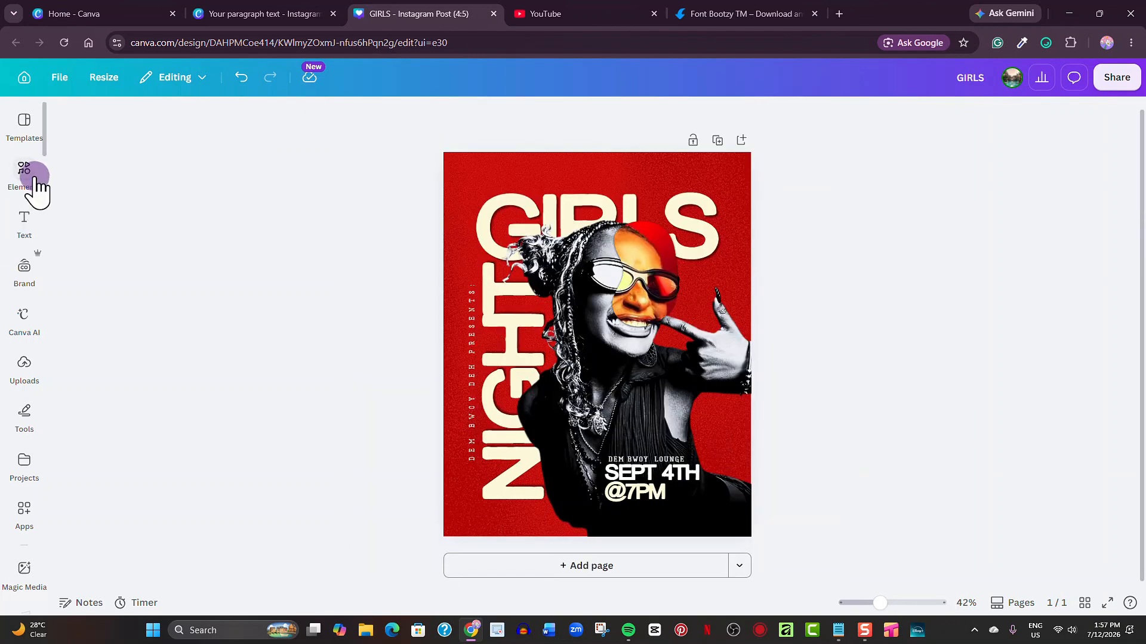
Search the elements library for "STAR GLARE" and limit the results to graphics.
{"action": "left_click", "coordinate": [26, 173]}
{"action": "left_click", "coordinate": [154, 139]}
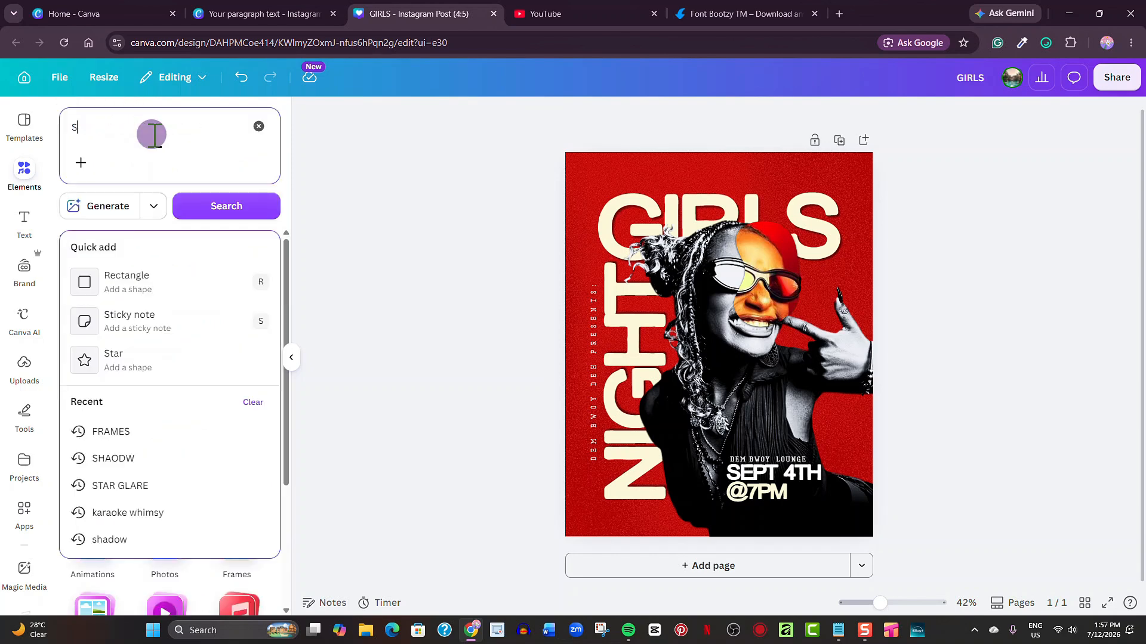
{"action": "type", "text": "STAR GLA"}
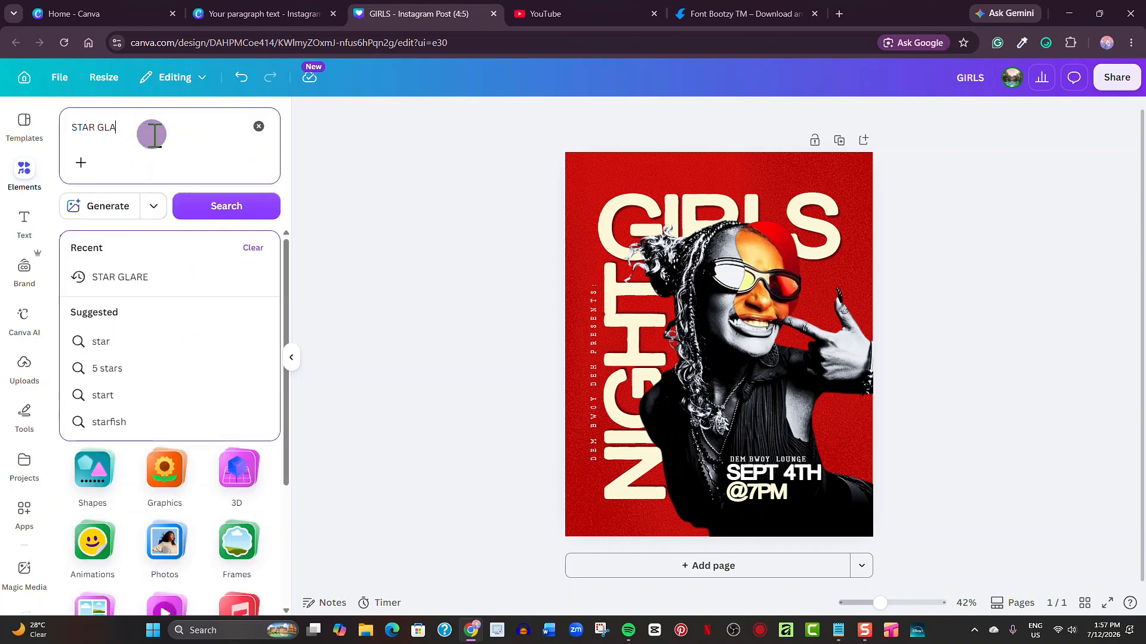
{"action": "type", "text": "RE"}
{"action": "key", "text": "Return"}
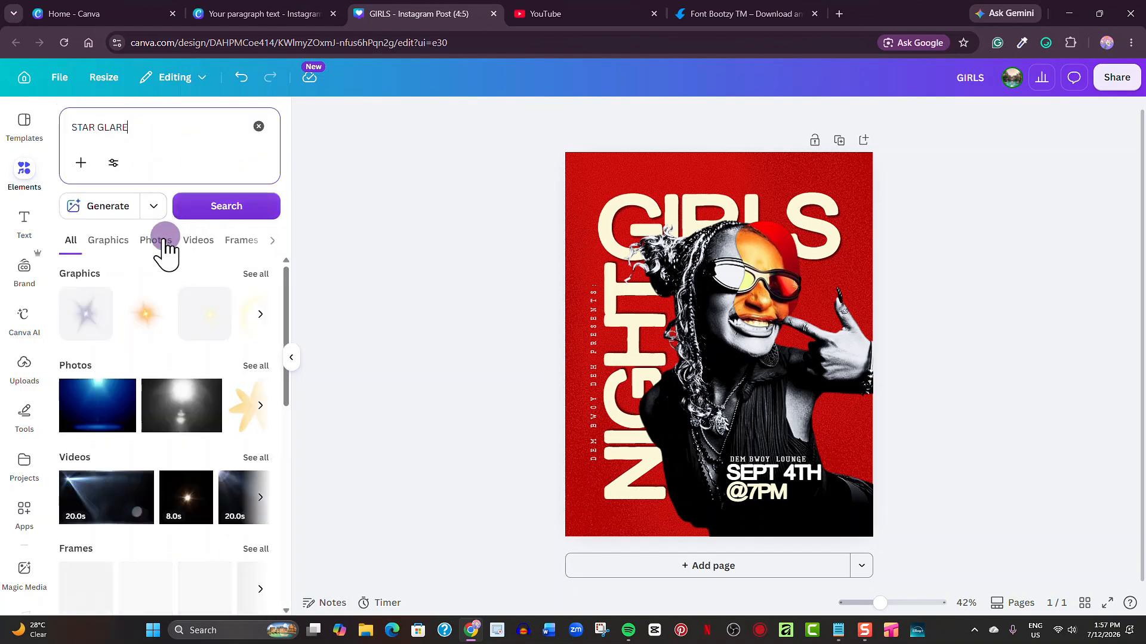
{"action": "left_click", "coordinate": [119, 250]}
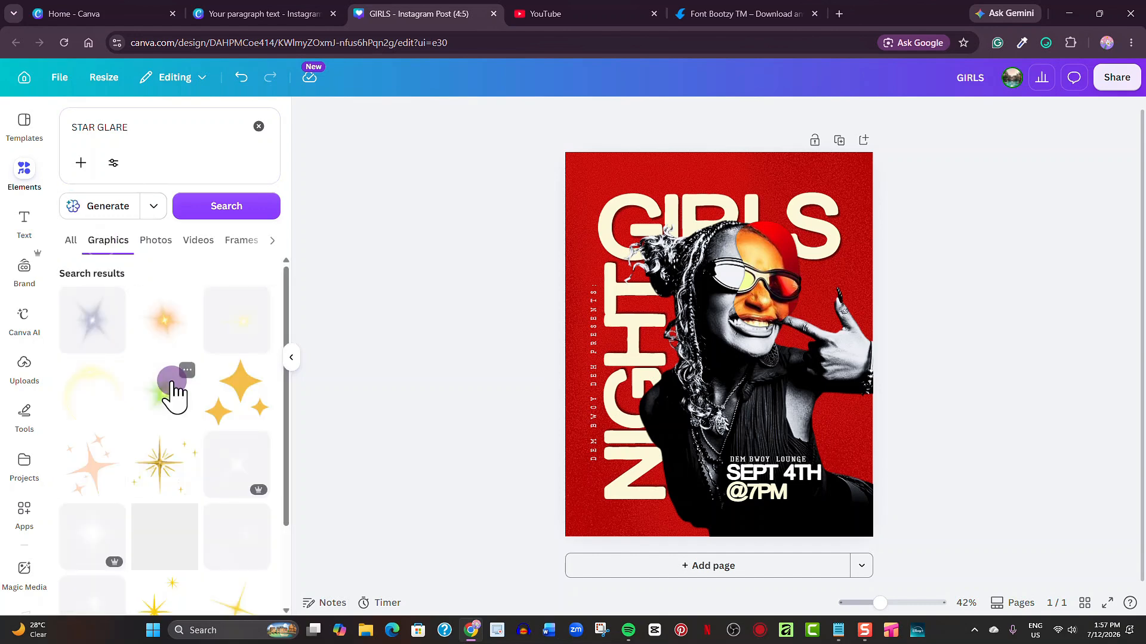
{"action": "scroll", "coordinate": [170, 385], "scroll_direction": "down", "scroll_amount": 2}
{"action": "scroll", "coordinate": [173, 388], "scroll_direction": "down", "scroll_amount": 4}
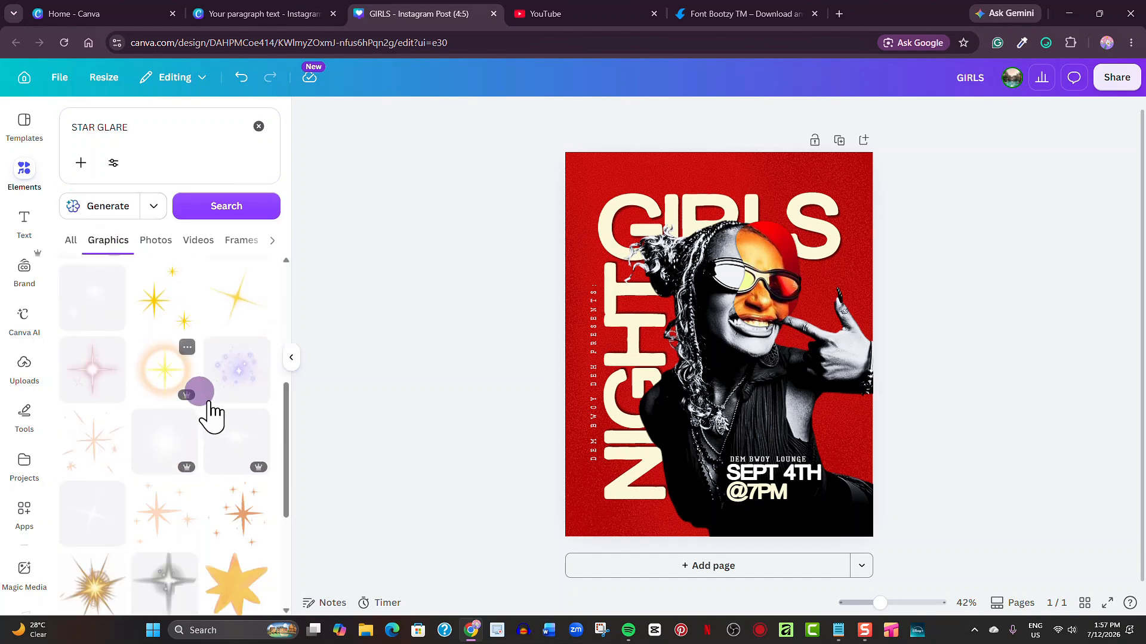
{"action": "left_click", "coordinate": [229, 439]}
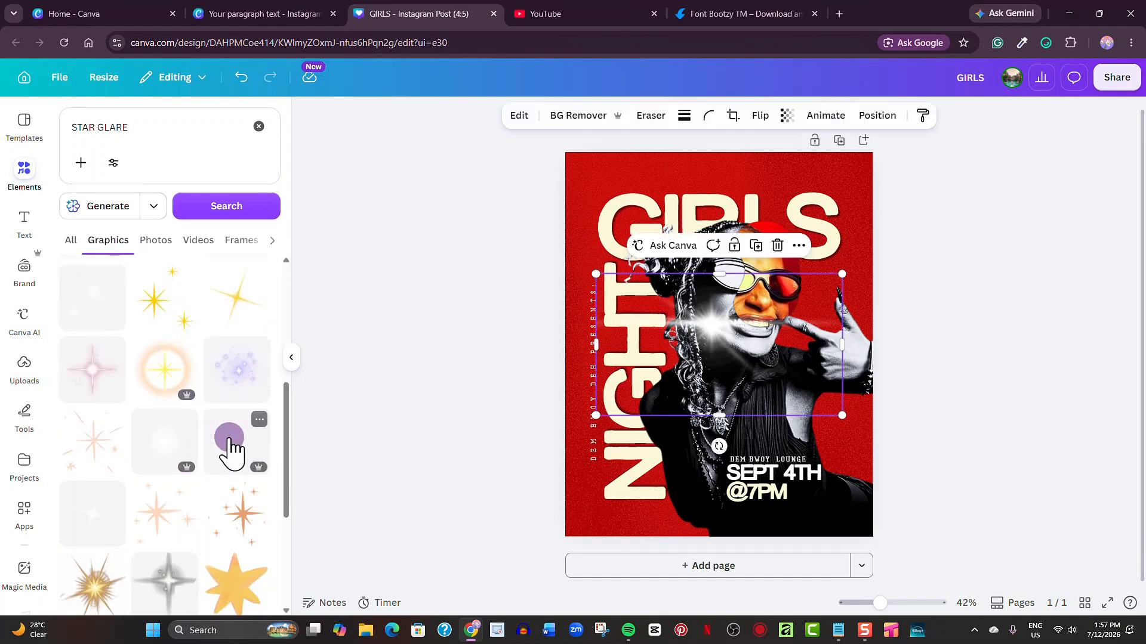
{"action": "left_click", "coordinate": [771, 240]}
Add a white star glare graphic, rotate it so its streak runs horizontally, and shrink it over the woman's necklace pendant.
{"action": "scroll", "coordinate": [179, 394], "scroll_direction": "down", "scroll_amount": 6}
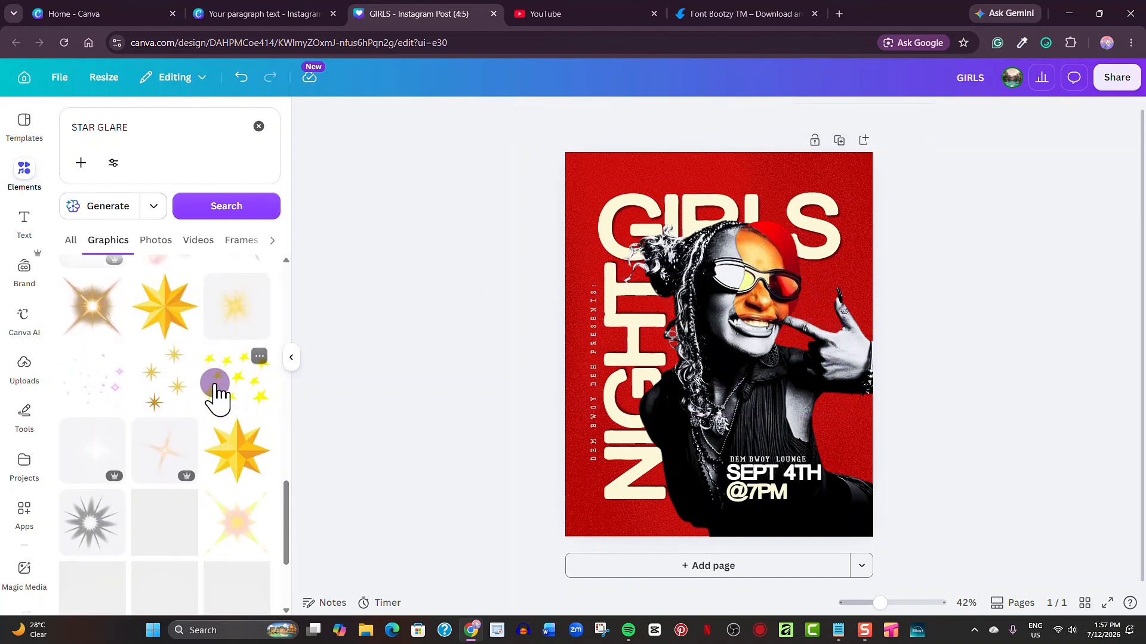
{"action": "left_click", "coordinate": [156, 510]}
{"action": "left_click", "coordinate": [345, 443]}
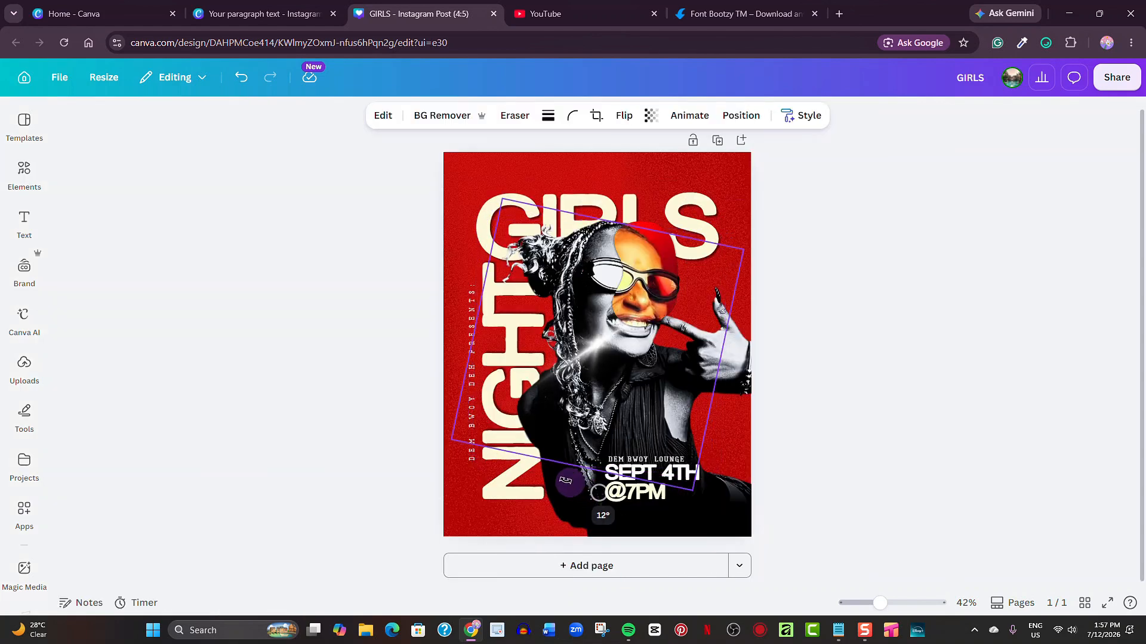
{"action": "left_click_drag", "start_coordinate": [597, 463], "coordinate": [516, 421]}
{"action": "left_click_drag", "start_coordinate": [624, 364], "coordinate": [624, 441]}
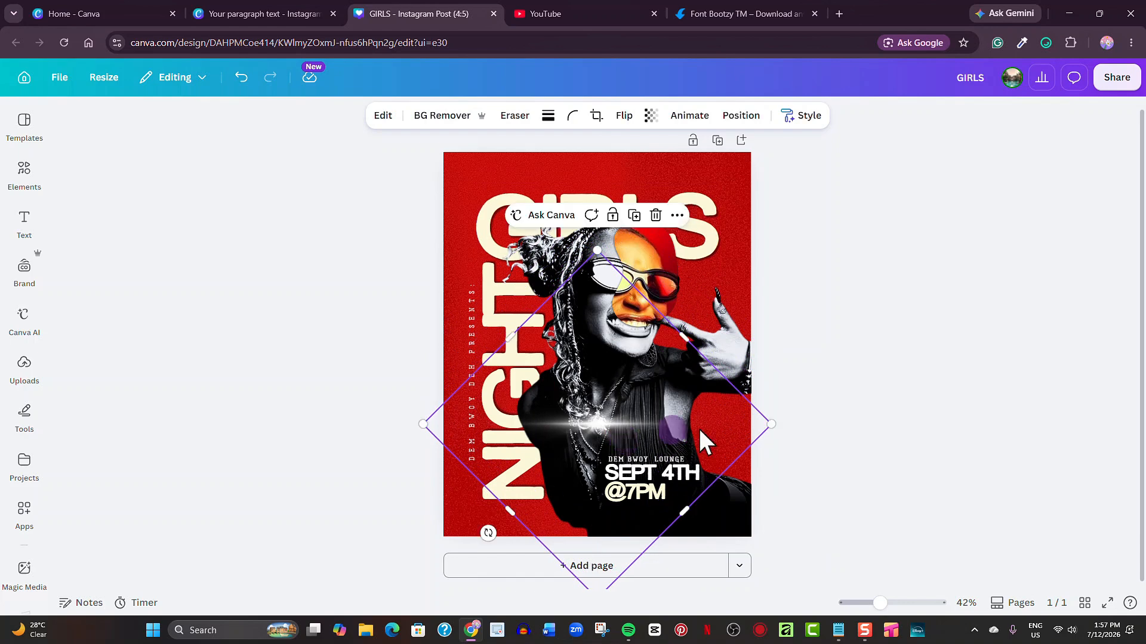
{"action": "left_click_drag", "start_coordinate": [772, 424], "coordinate": [639, 422]}
{"action": "left_click", "coordinate": [120, 356]}
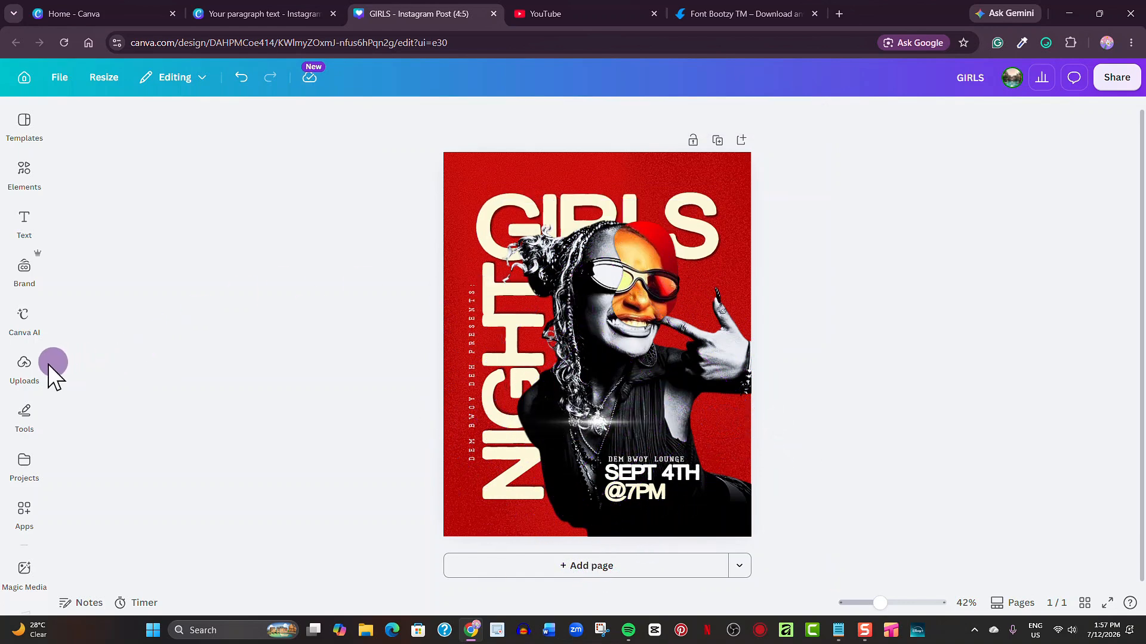
Add the uploaded colour photo of the woman against a blurred red background to the page and select it.
{"action": "left_click", "coordinate": [24, 365]}
{"action": "left_click", "coordinate": [241, 391]}
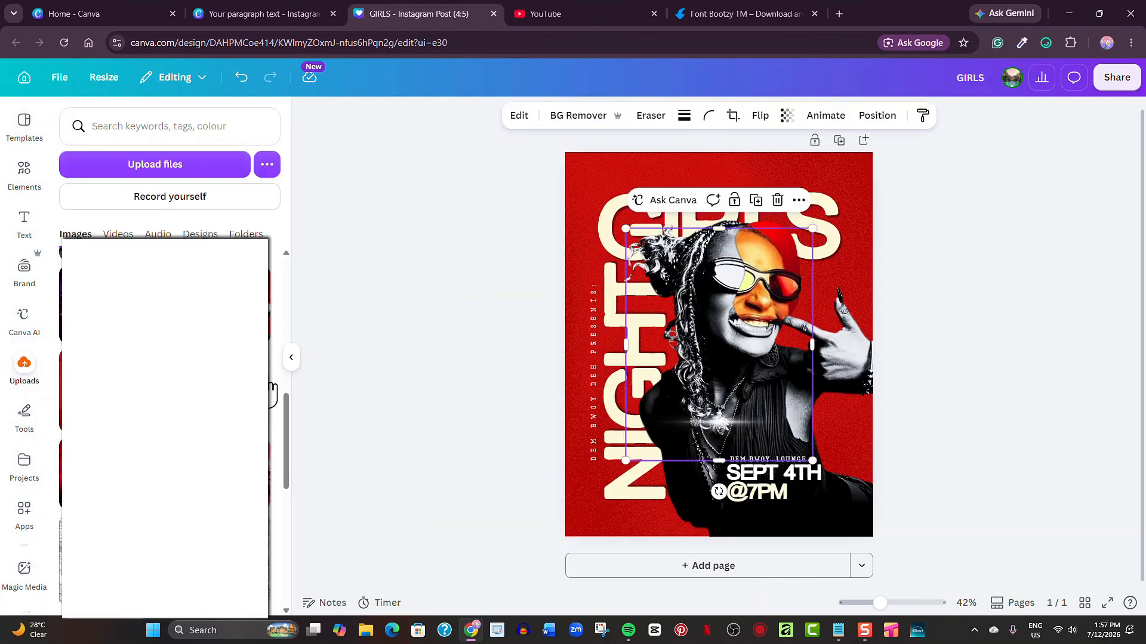
{"action": "left_click", "coordinate": [292, 357]}
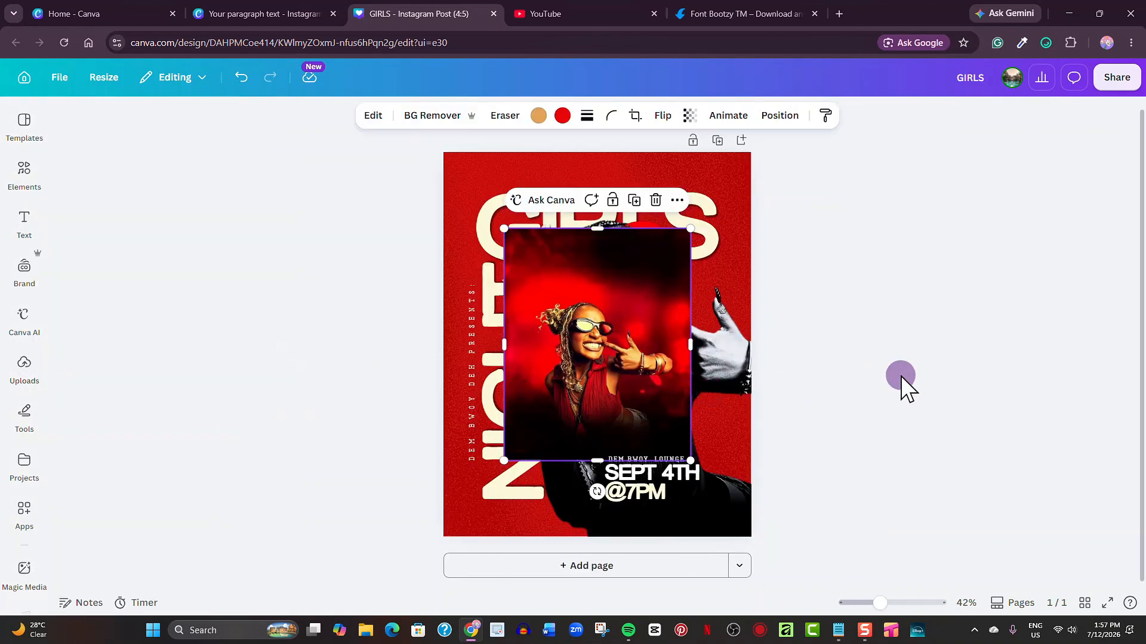
{"action": "left_click", "coordinate": [900, 376]}
{"action": "left_click", "coordinate": [642, 332]}
{"action": "left_click_drag", "start_coordinate": [878, 600], "coordinate": [882, 602]}
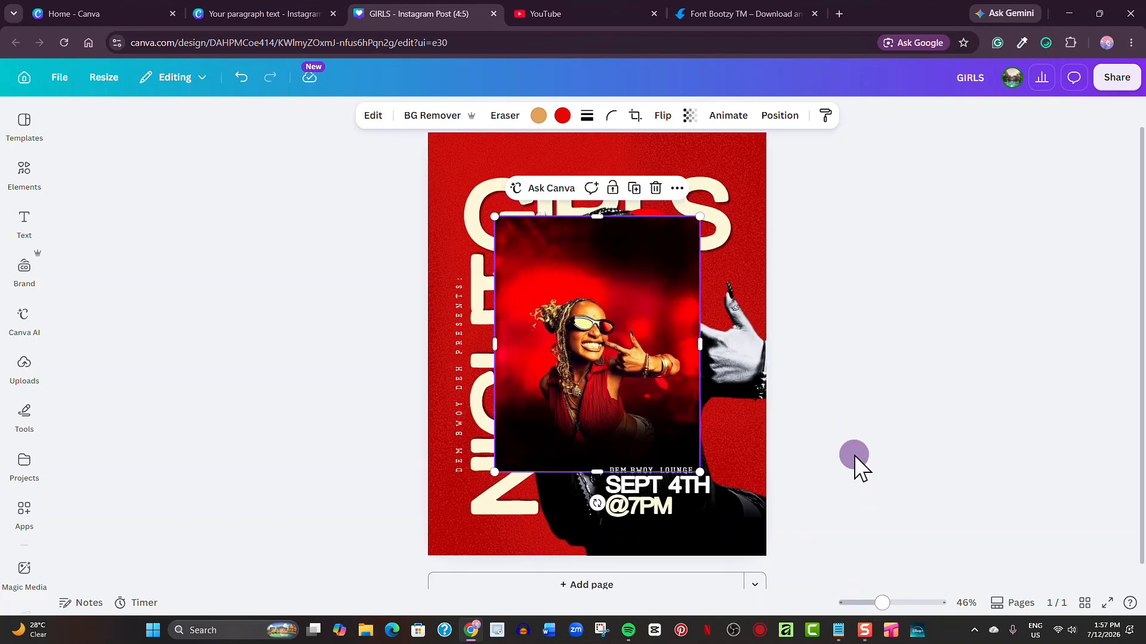
{"action": "left_click_drag", "start_coordinate": [1141, 382], "coordinate": [1141, 376]}
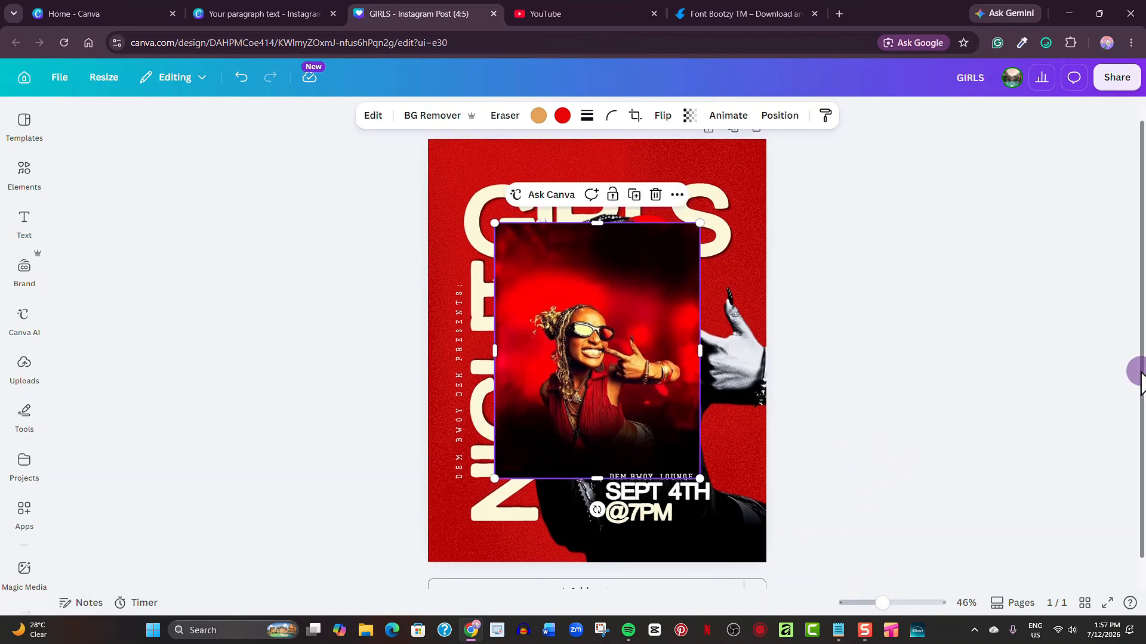
{"action": "left_click", "coordinate": [921, 315]}
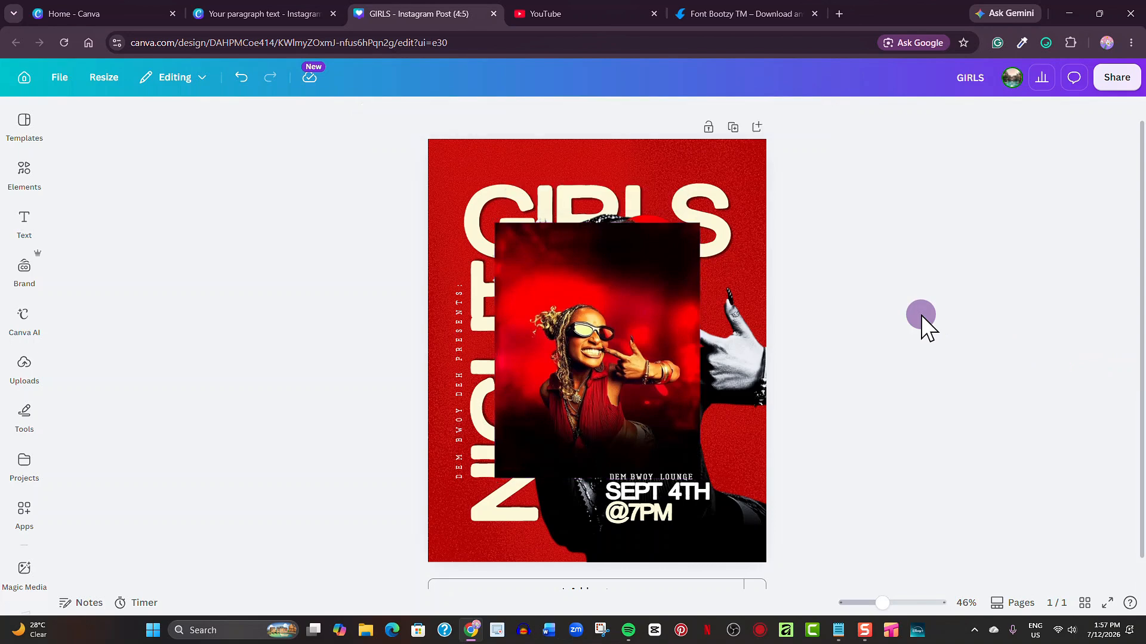
{"action": "left_click", "coordinate": [537, 273]}
Use Magic Grab to separate the woman from the blurred red background of the added photo.
{"action": "left_click", "coordinate": [374, 117]}
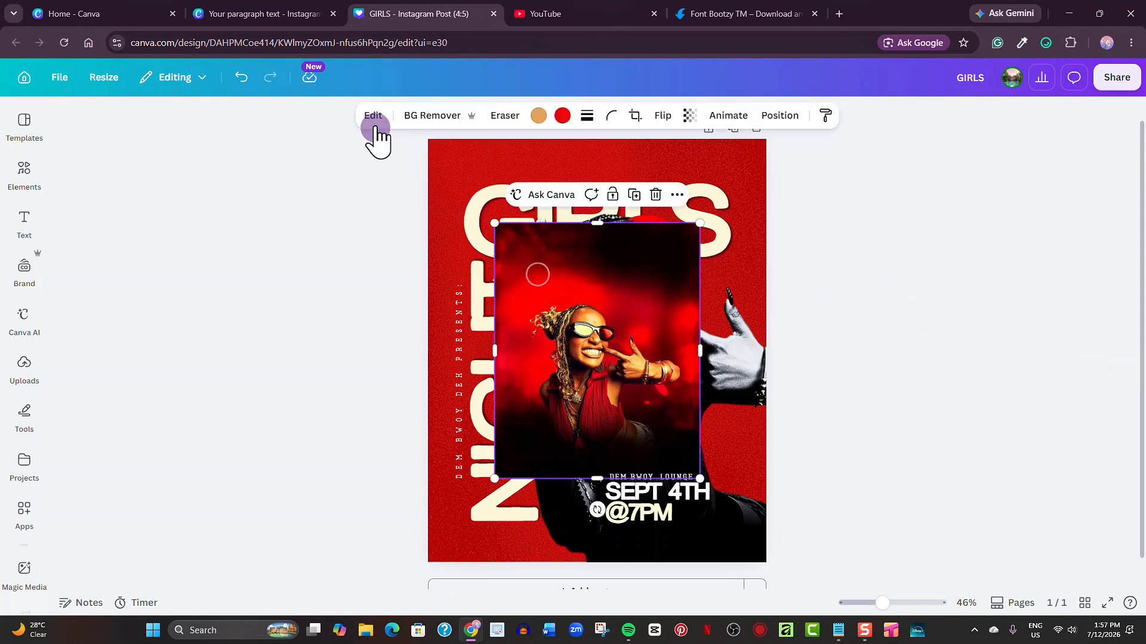
{"action": "left_click", "coordinate": [255, 225]}
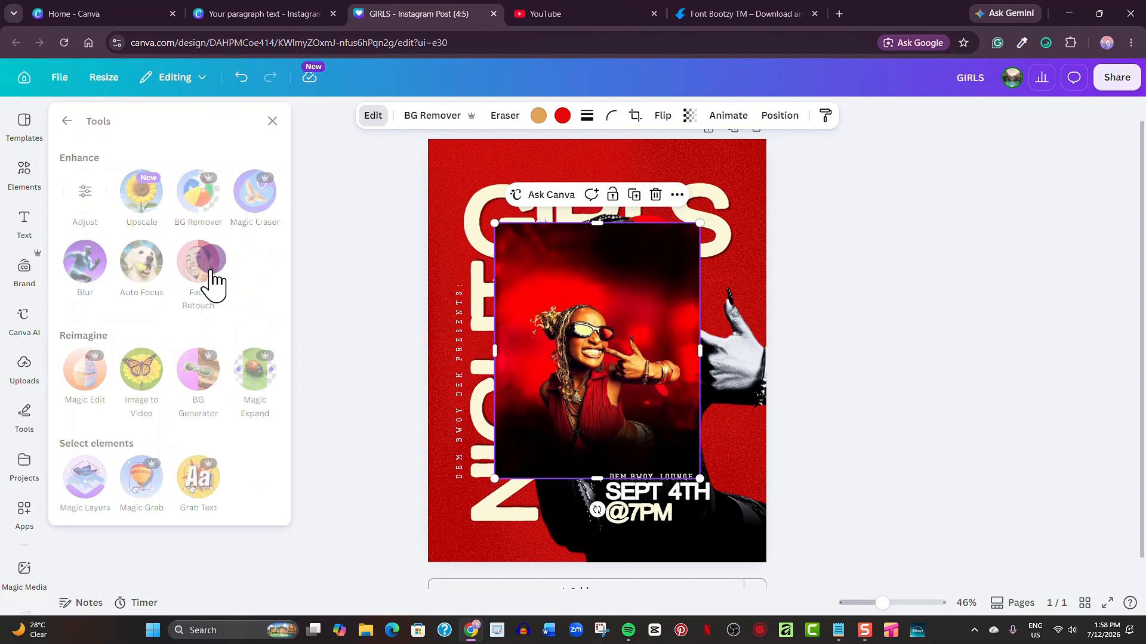
{"action": "left_click", "coordinate": [158, 444]}
{"action": "left_click", "coordinate": [143, 480]}
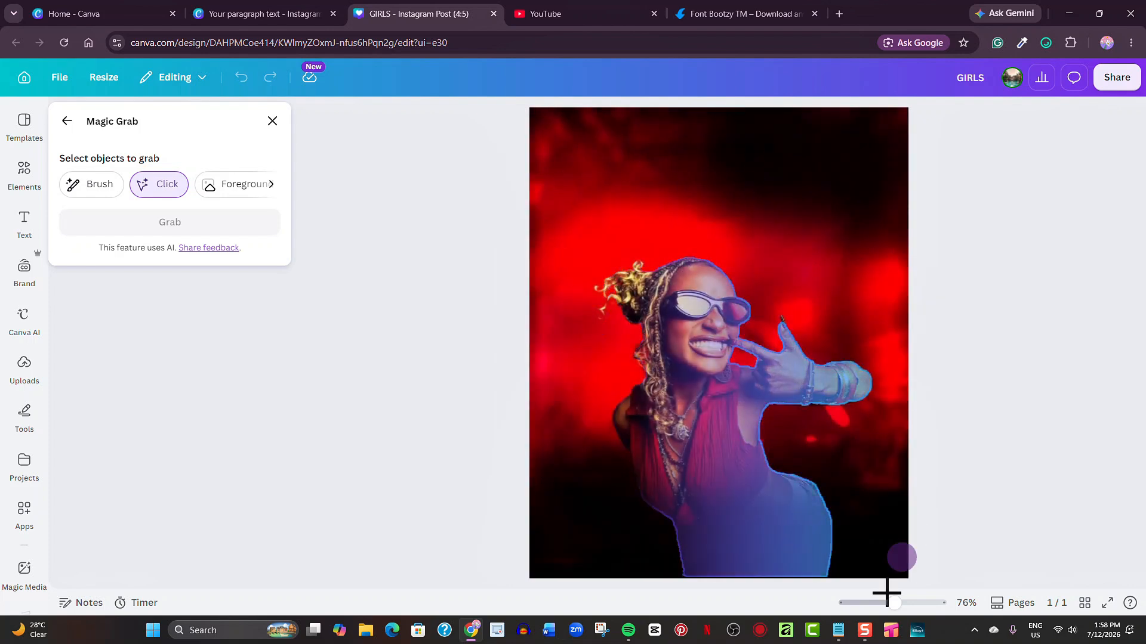
{"action": "left_click", "coordinate": [693, 265]}
{"action": "left_click", "coordinate": [272, 222]}
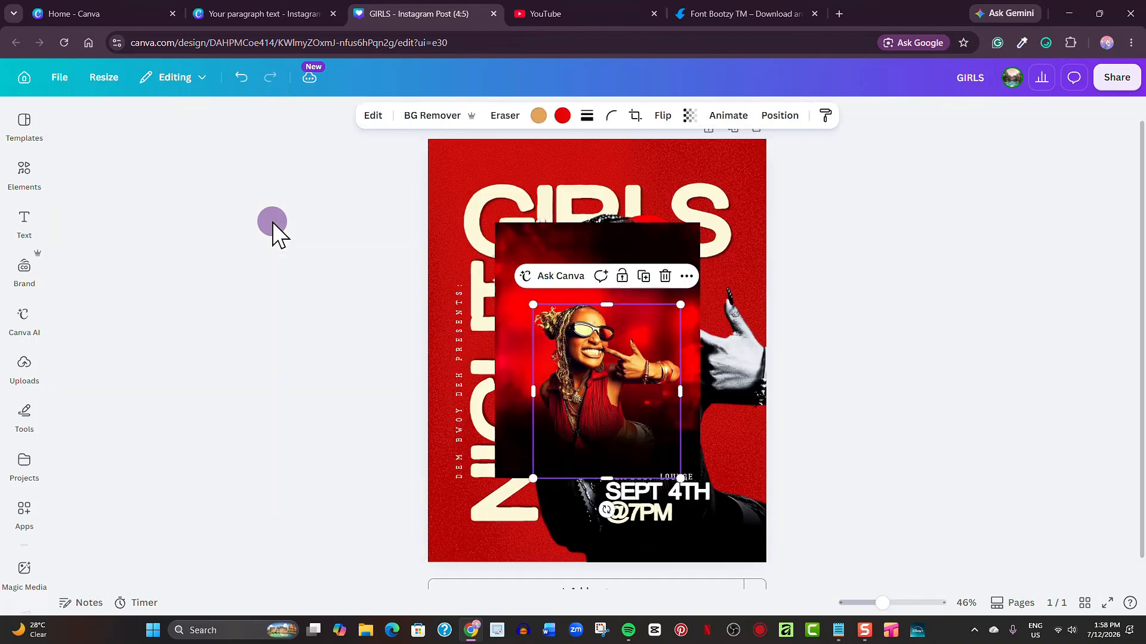
Shift the grabbed colour cutout of the woman off its original position and delete it, leaving the blurred red background.
{"action": "left_click_drag", "start_coordinate": [578, 374], "coordinate": [553, 342]}
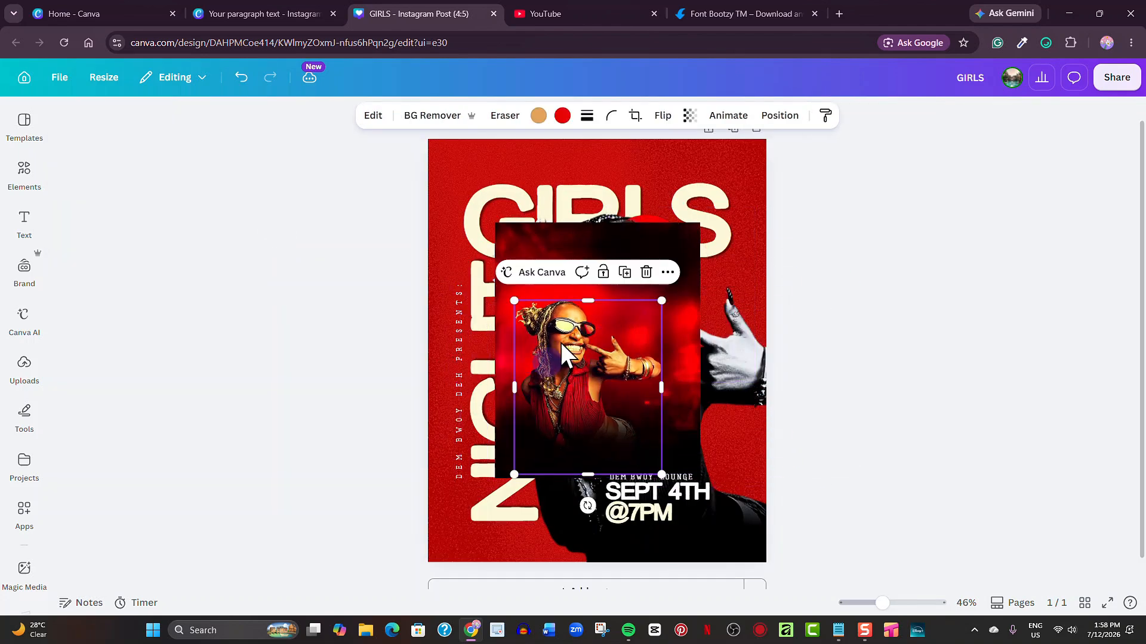
{"action": "left_click_drag", "start_coordinate": [593, 379], "coordinate": [612, 390]}
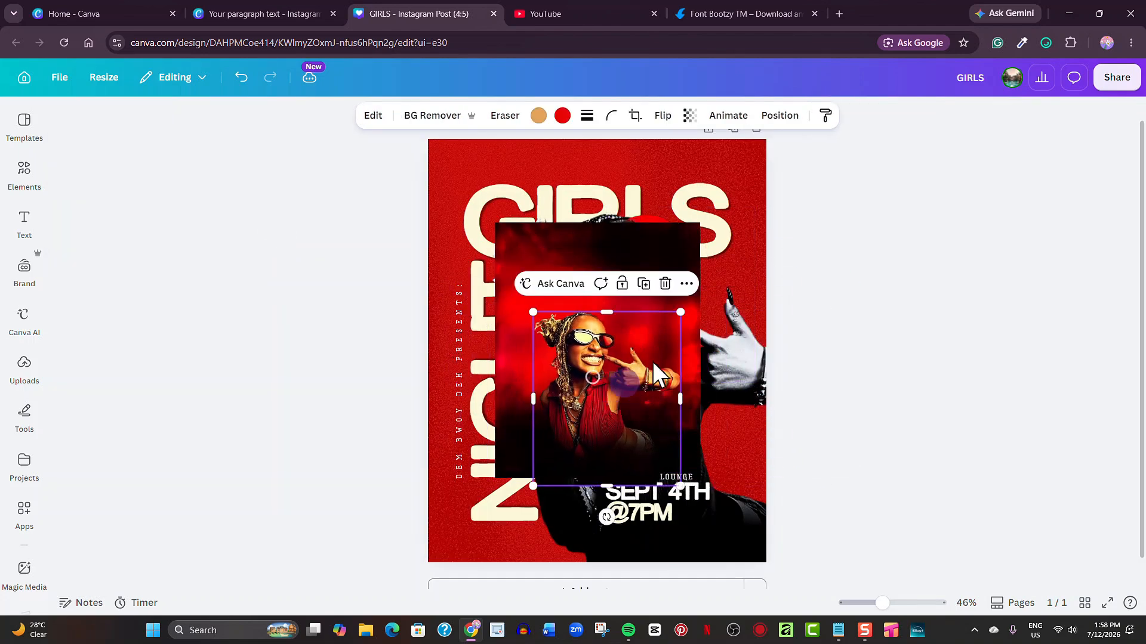
{"action": "left_click", "coordinate": [667, 284]}
Enlarge the blurred red image from the page's top-left corner to cover the whole page and set its transparency to 27.
{"action": "left_click_drag", "start_coordinate": [882, 604], "coordinate": [876, 604]}
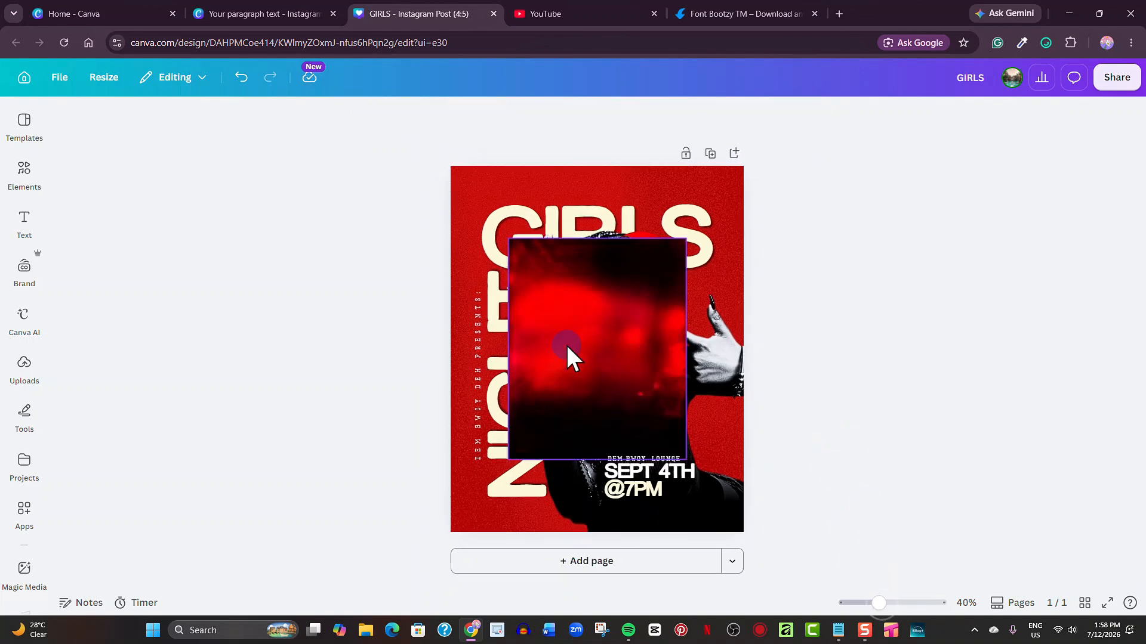
{"action": "left_click_drag", "start_coordinate": [567, 348], "coordinate": [533, 285]}
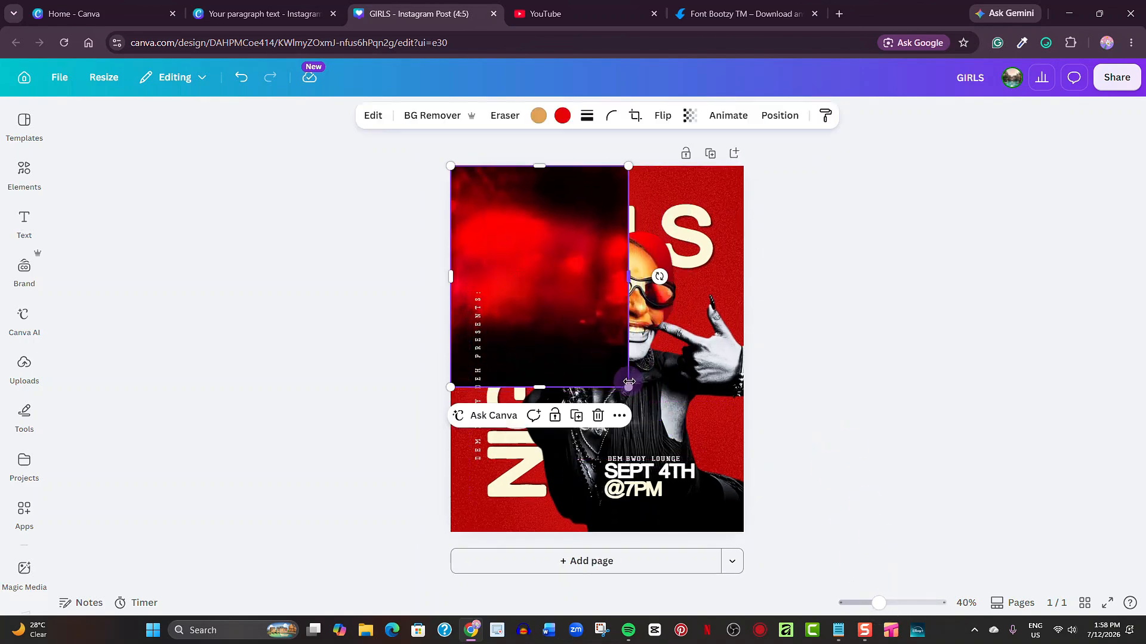
{"action": "left_click_drag", "start_coordinate": [629, 382], "coordinate": [738, 529]}
{"action": "left_click", "coordinate": [687, 119]}
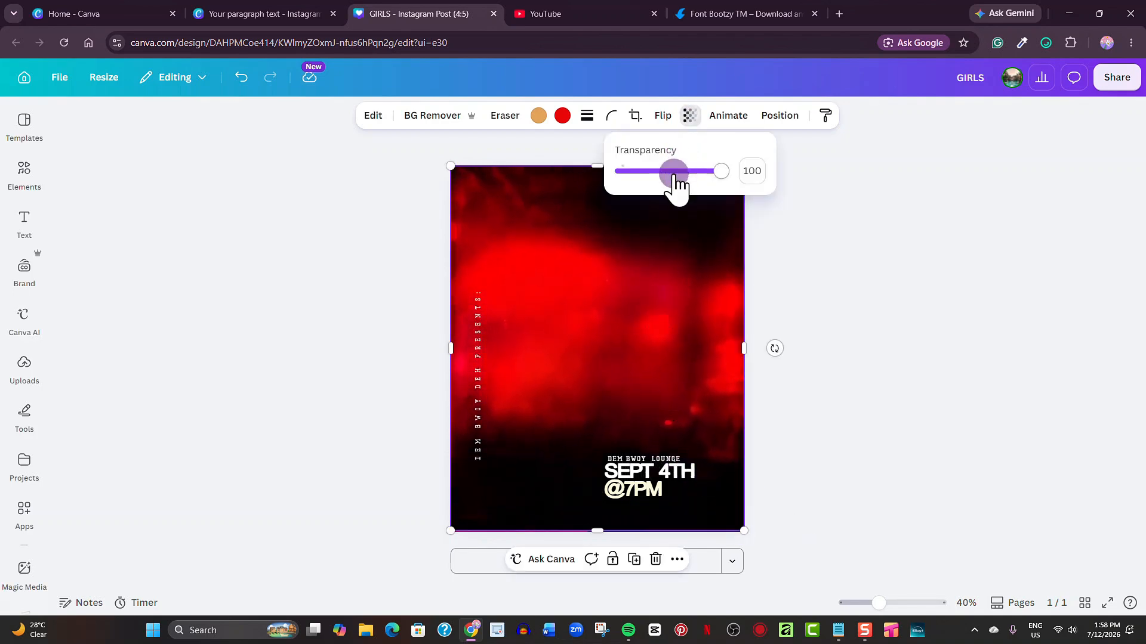
{"action": "left_click_drag", "start_coordinate": [673, 173], "coordinate": [647, 169]}
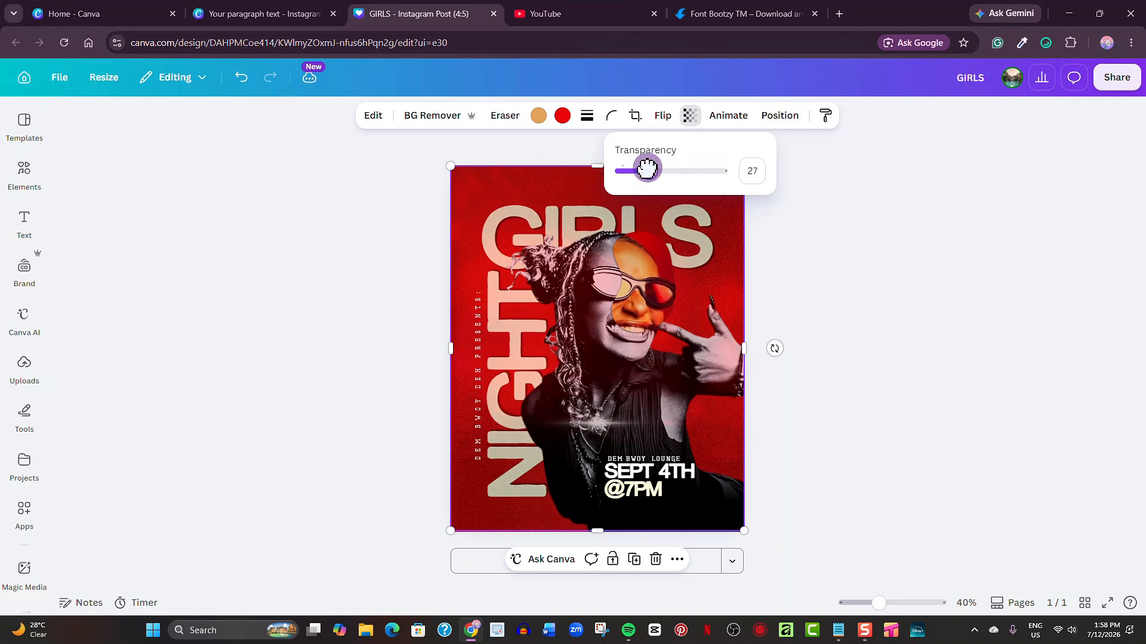
Move the blurred red image's layer directly below the "GIRLS" heading and above the locked texture layer.
{"action": "left_click", "coordinate": [776, 117]}
{"action": "left_click", "coordinate": [237, 157]}
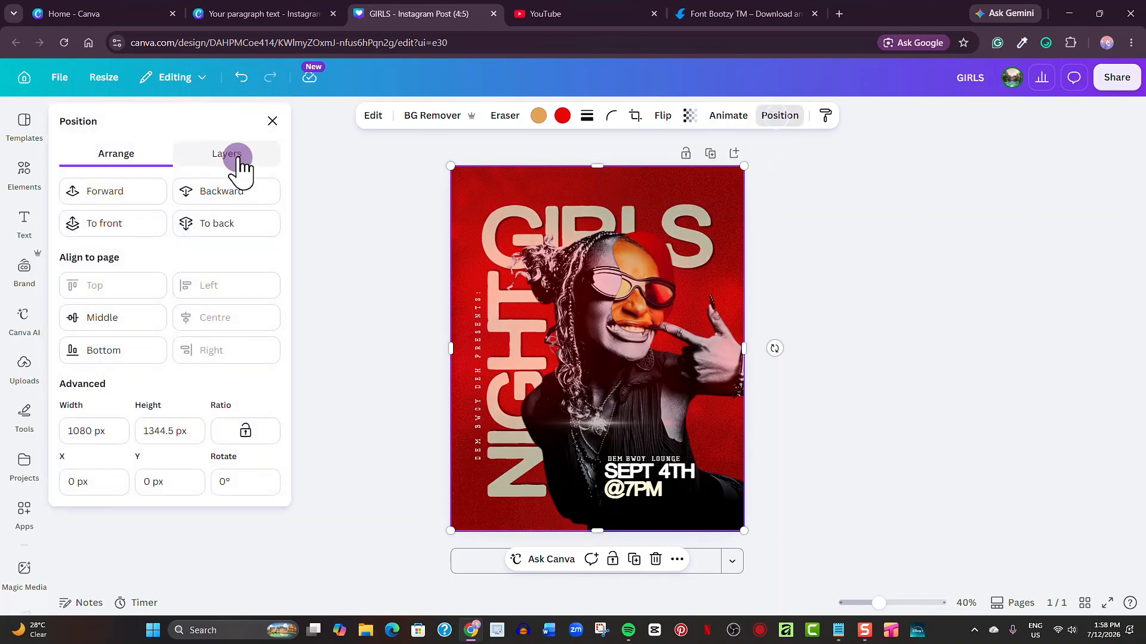
{"action": "left_click_drag", "start_coordinate": [182, 328], "coordinate": [181, 488]}
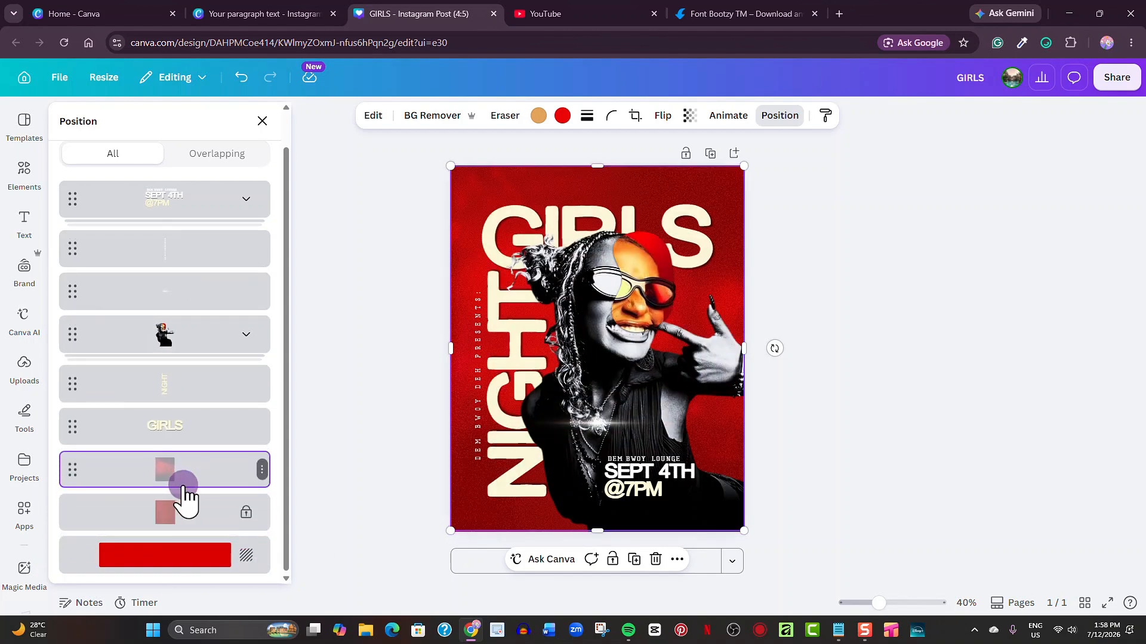
Set the blurred red image's transparency to 35 and lock the image in place.
{"action": "left_click", "coordinate": [693, 117]}
{"action": "left_click", "coordinate": [649, 170]}
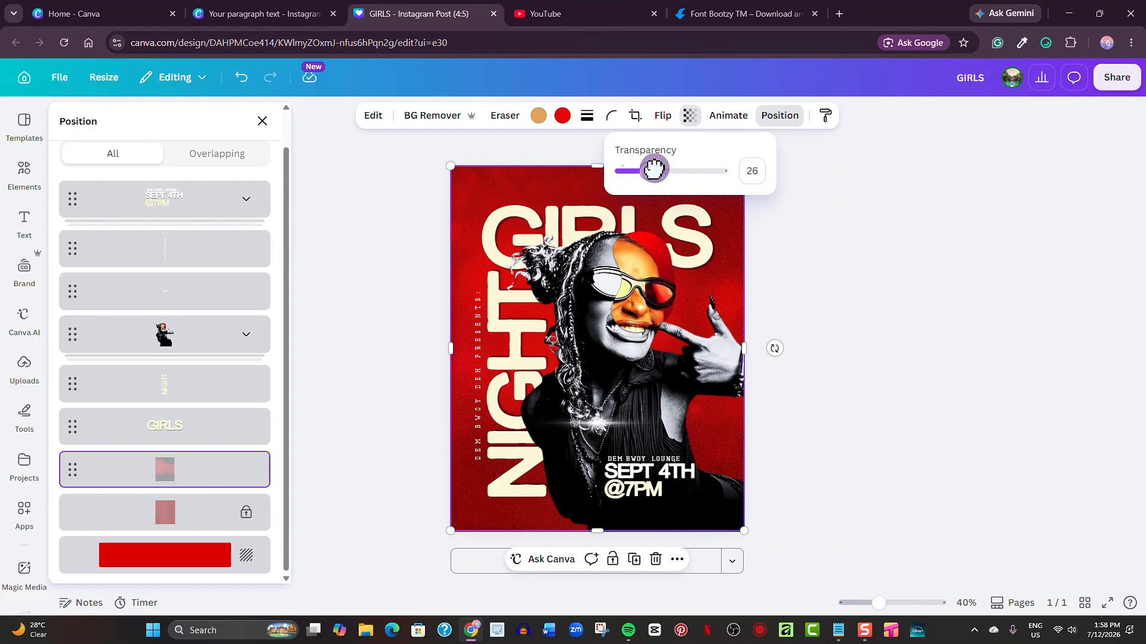
{"action": "left_click_drag", "start_coordinate": [654, 170], "coordinate": [652, 162]}
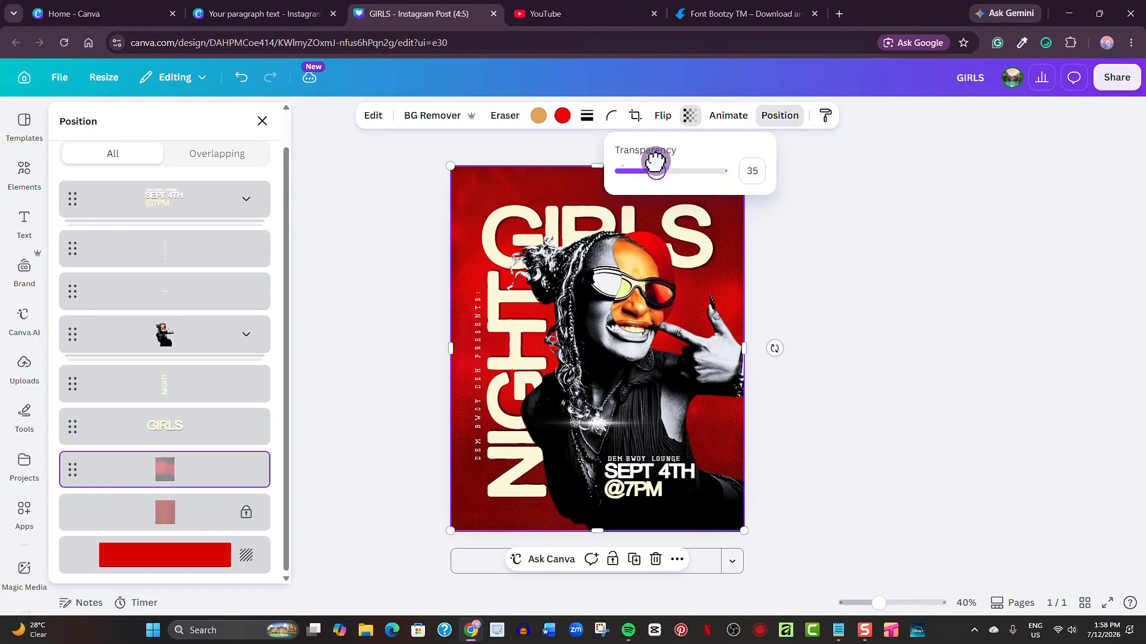
{"action": "left_click", "coordinate": [263, 122]}
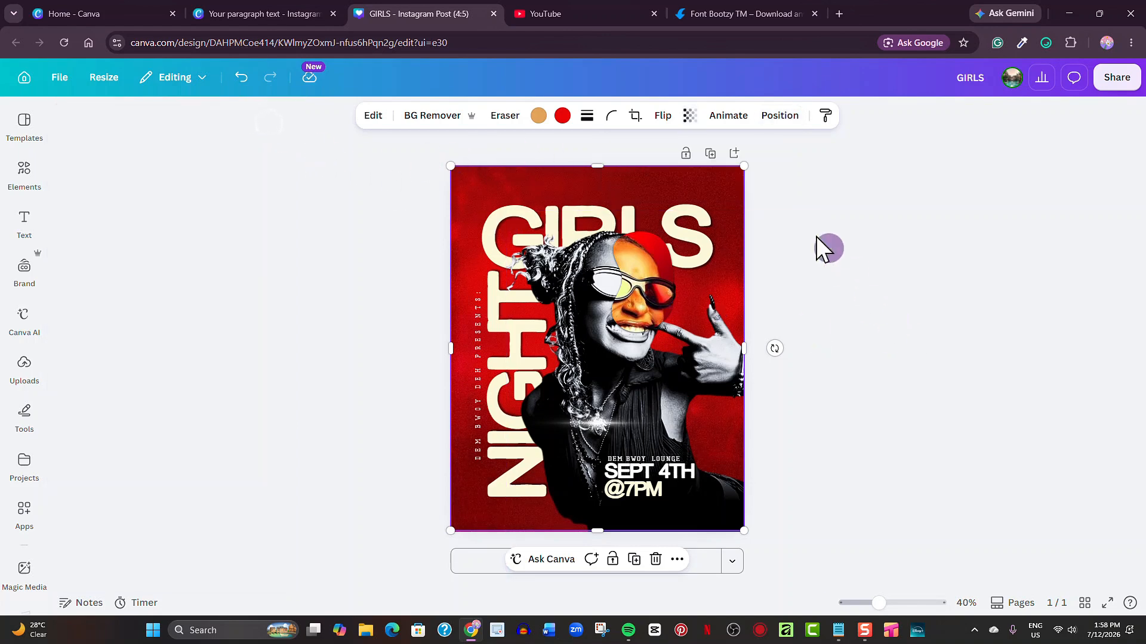
{"action": "left_click", "coordinate": [614, 561]}
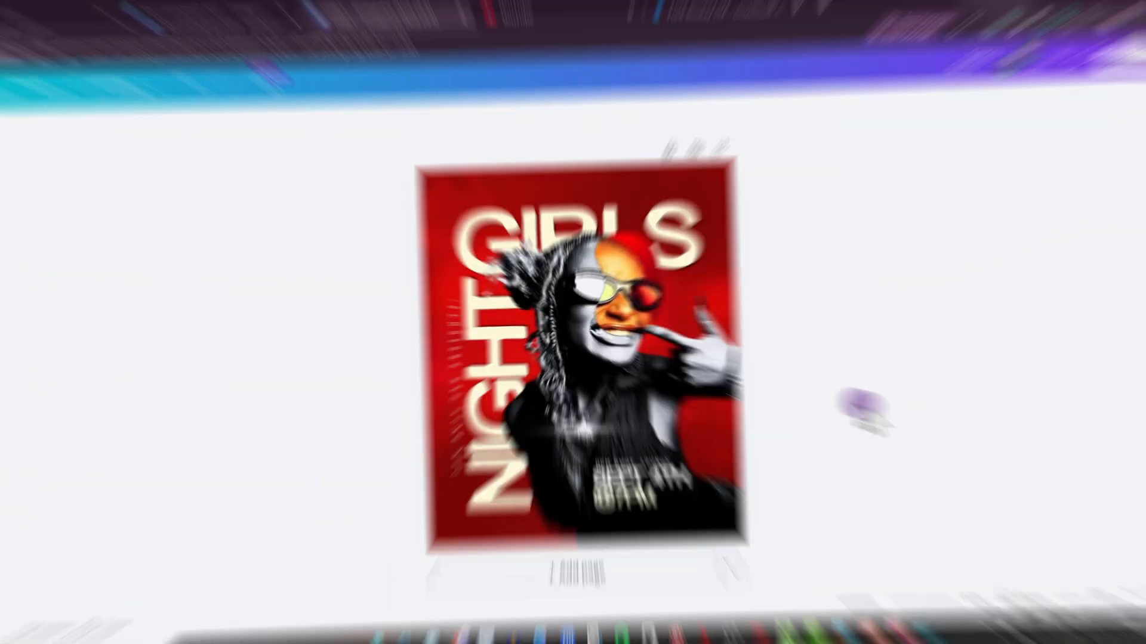
{"action": "left_click", "coordinate": [862, 409]}
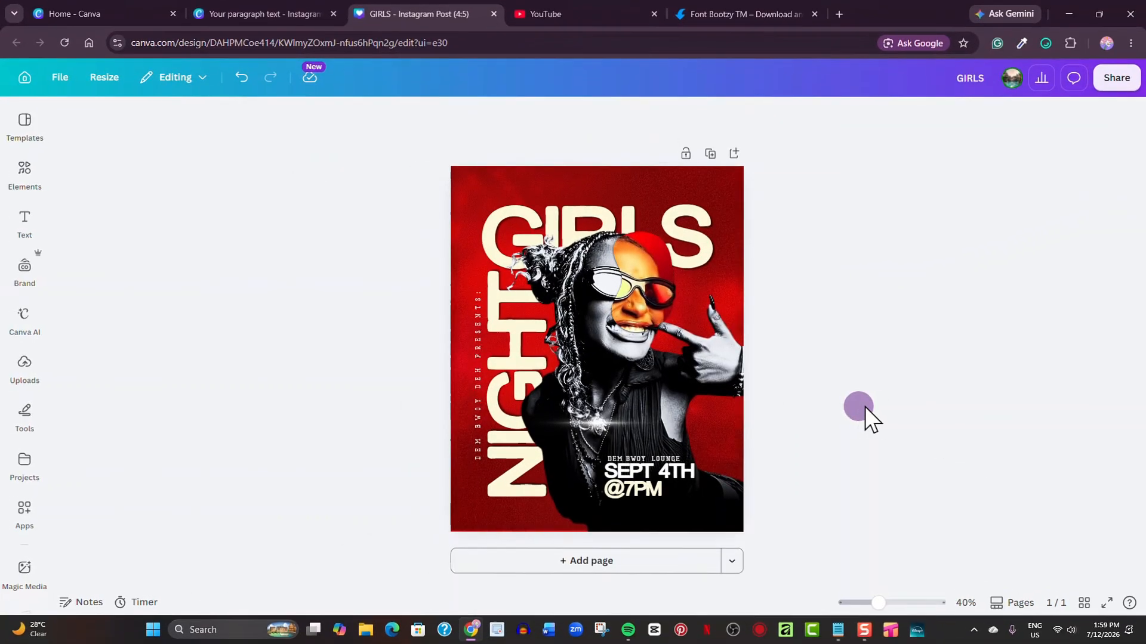
Duplicate the "GIRLS" heading as a page-wide copy at the top, enlarged to size 344, and set its transparency to 7.
{"action": "left_click", "coordinate": [611, 196]}
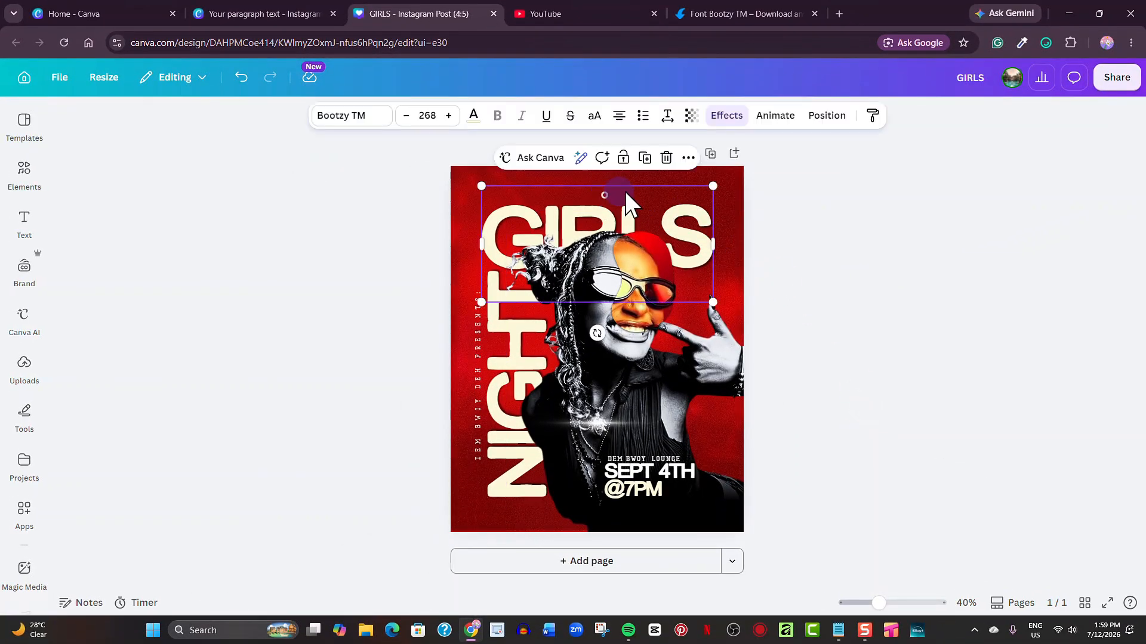
{"action": "left_click", "coordinate": [650, 165]}
{"action": "mouse_move", "coordinate": [651, 220]}
{"action": "left_mouse_down"}
{"action": "mouse_move", "coordinate": [686, 263]}
{"action": "mouse_move", "coordinate": [631, 228]}
{"action": "mouse_move", "coordinate": [635, 207]}
{"action": "left_mouse_up"}
{"action": "left_click_drag", "start_coordinate": [687, 268], "coordinate": [744, 301]}
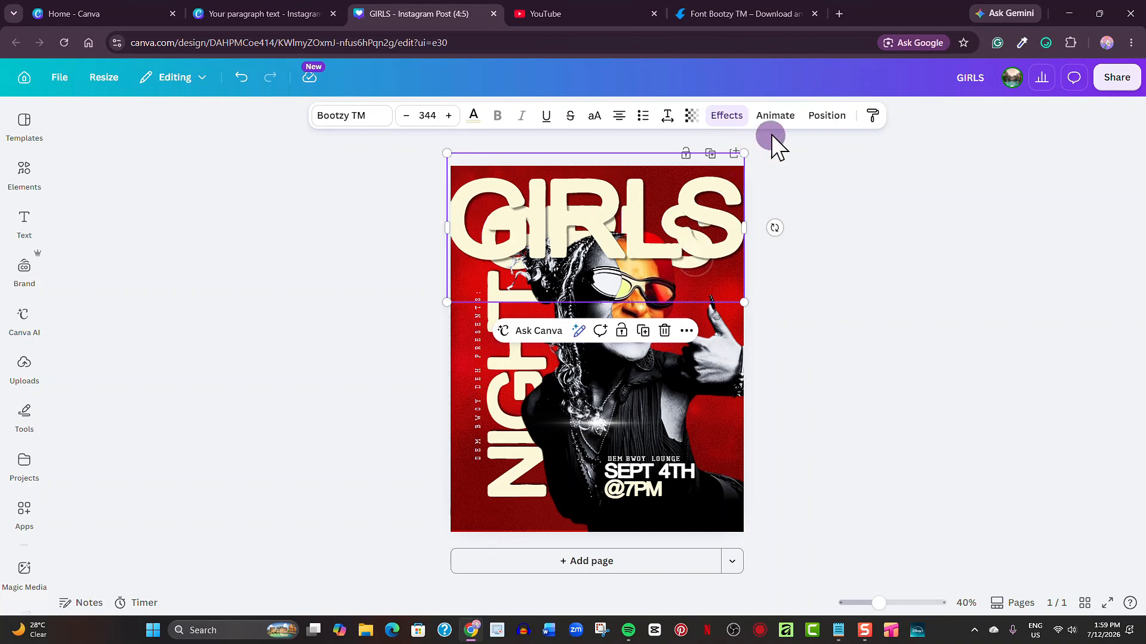
{"action": "left_click", "coordinate": [691, 115]}
{"action": "left_click_drag", "start_coordinate": [673, 172], "coordinate": [632, 170]}
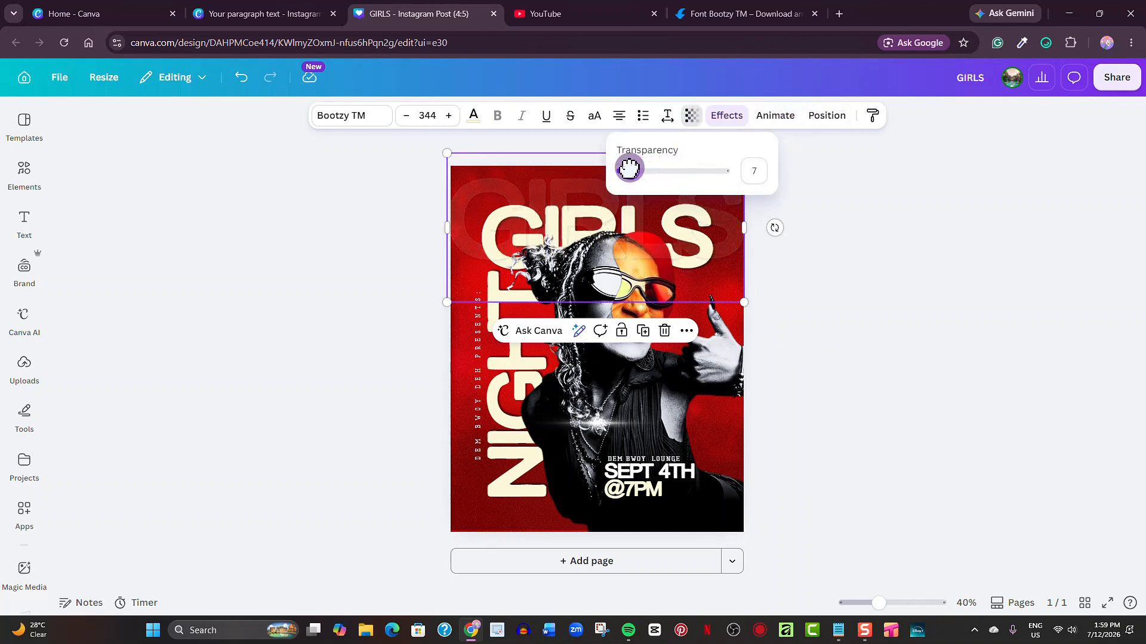
Move the faint size-344 "GIRLS" copy's layer directly below the main "GIRLS" heading and above the locked background layers.
{"action": "left_click", "coordinate": [827, 116]}
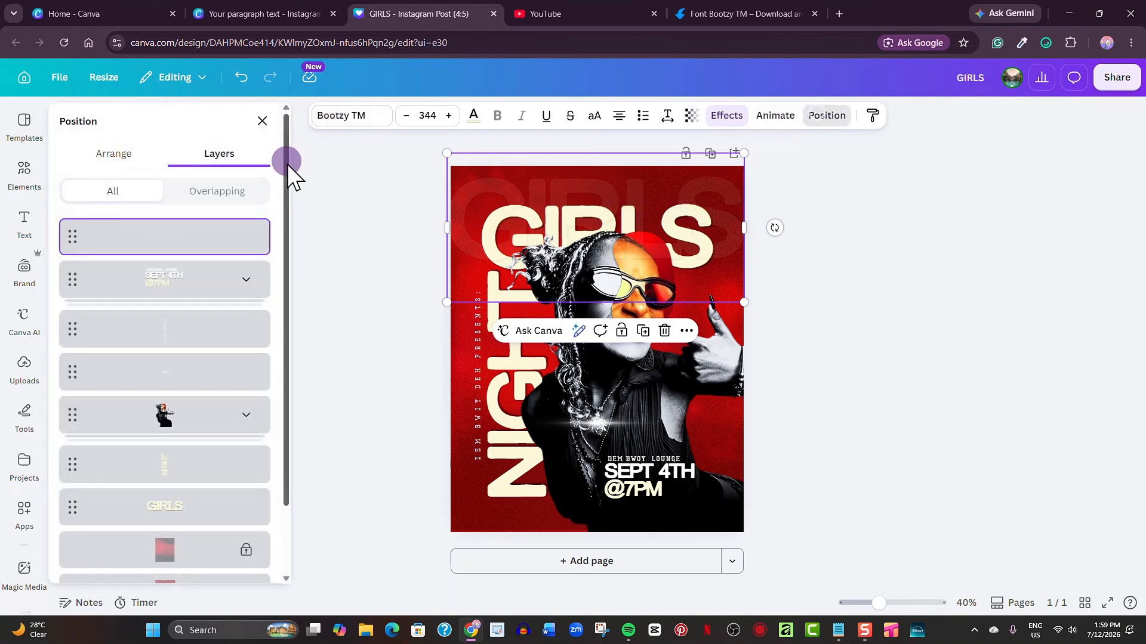
{"action": "left_click_drag", "start_coordinate": [161, 246], "coordinate": [196, 456]}
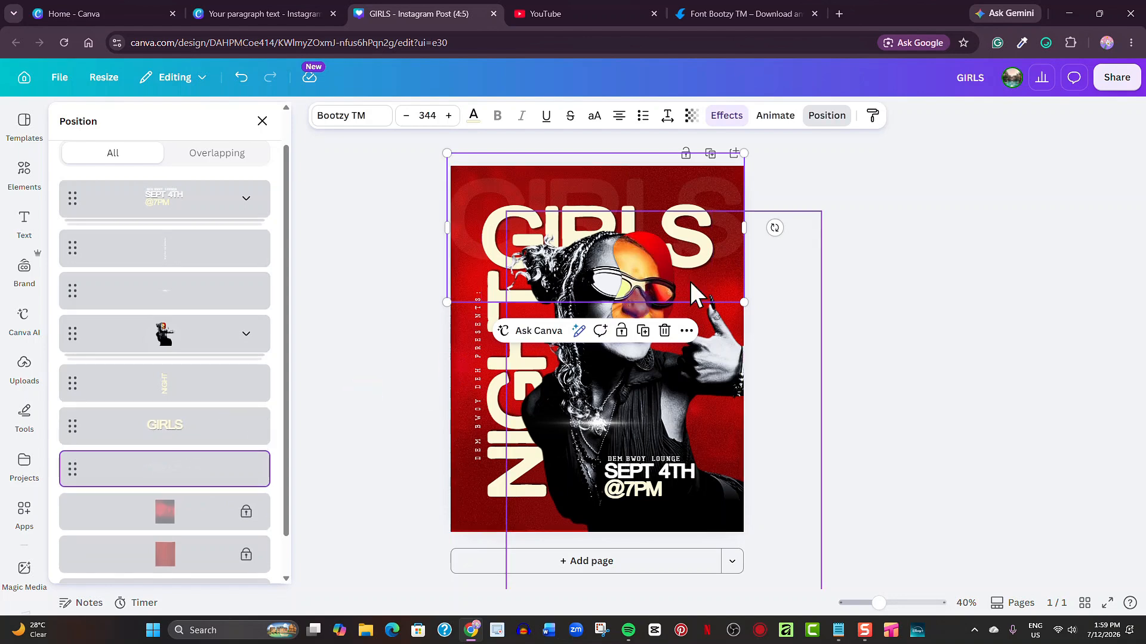
Enlarge the faint "GIRLS" copy at the page's top to size 425 and set its transparency to 5.
{"action": "left_click_drag", "start_coordinate": [744, 302], "coordinate": [760, 271]}
{"action": "left_click", "coordinate": [691, 116]}
{"action": "left_click_drag", "start_coordinate": [685, 167], "coordinate": [631, 172]}
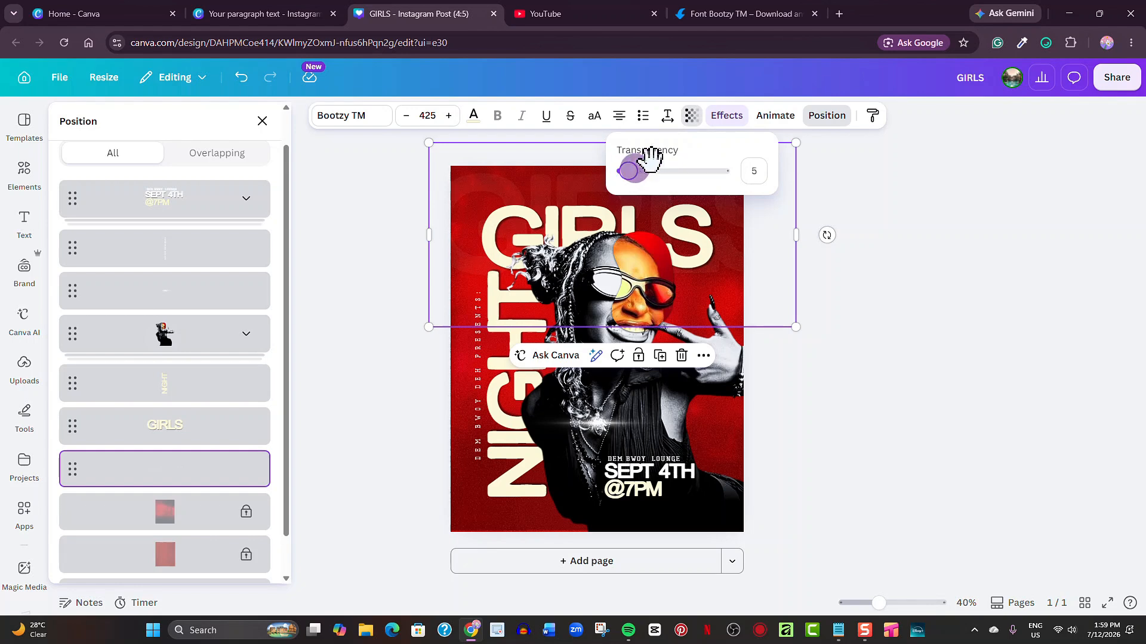
Duplicate the faint "GIRLS" text across the middle of the page and move its layer directly below the main "GIRLS" heading.
{"action": "left_click", "coordinate": [663, 354]}
{"action": "left_click_drag", "start_coordinate": [696, 264], "coordinate": [726, 402]}
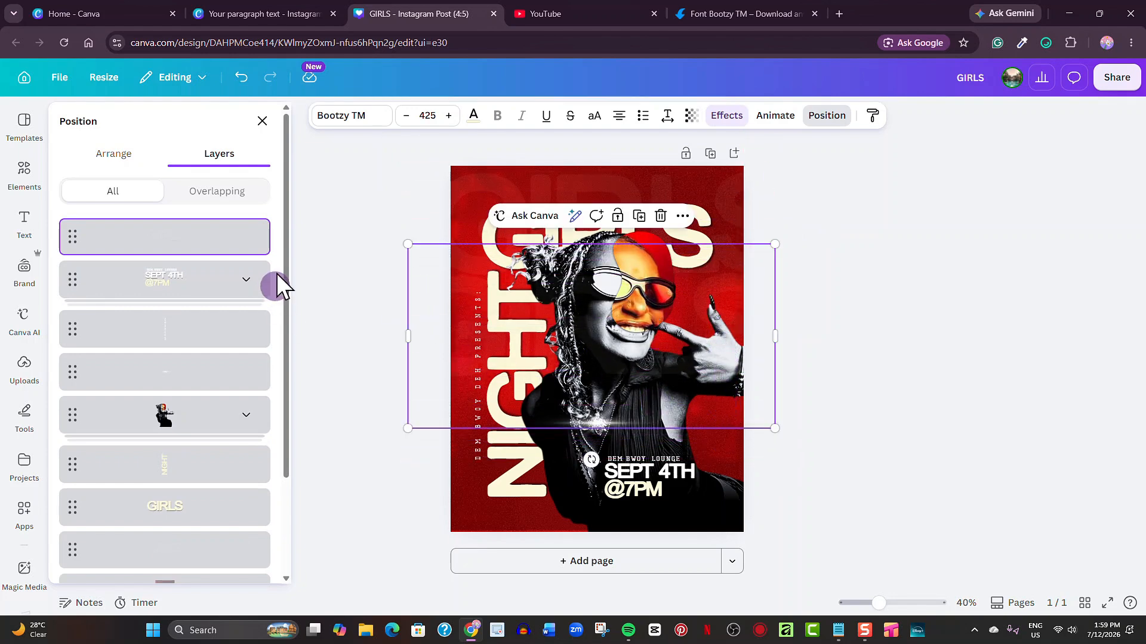
{"action": "left_click_drag", "start_coordinate": [216, 239], "coordinate": [216, 409]}
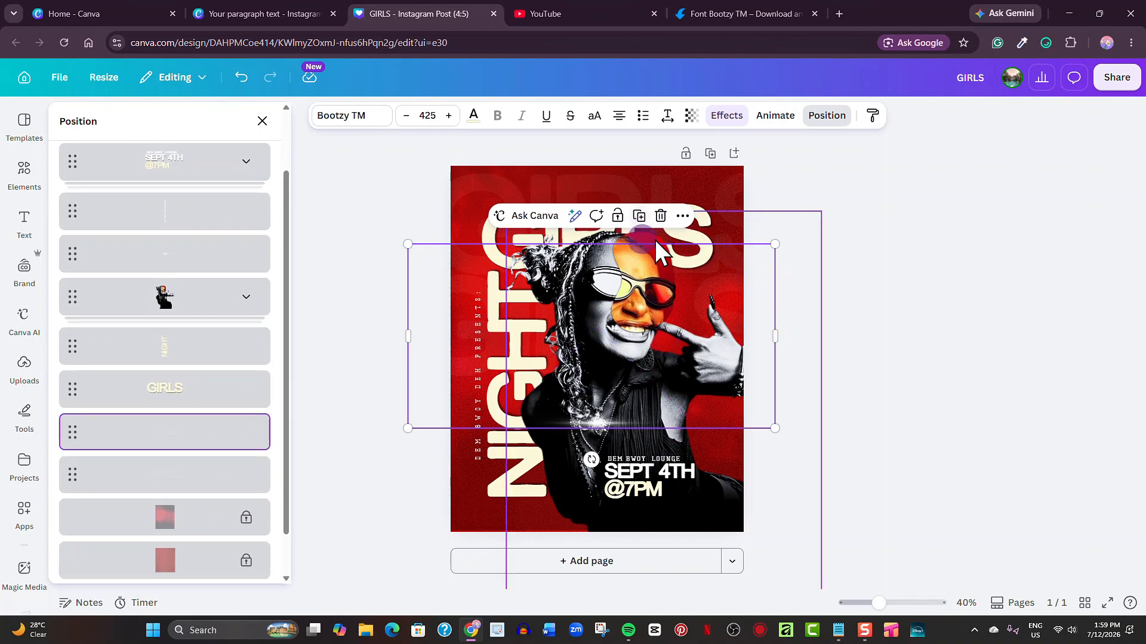
Duplicate the faint "GIRLS" text again, enlarge it to size 575, tilt it counter-clockwise and place it across the page's lower part.
{"action": "left_click", "coordinate": [638, 216]}
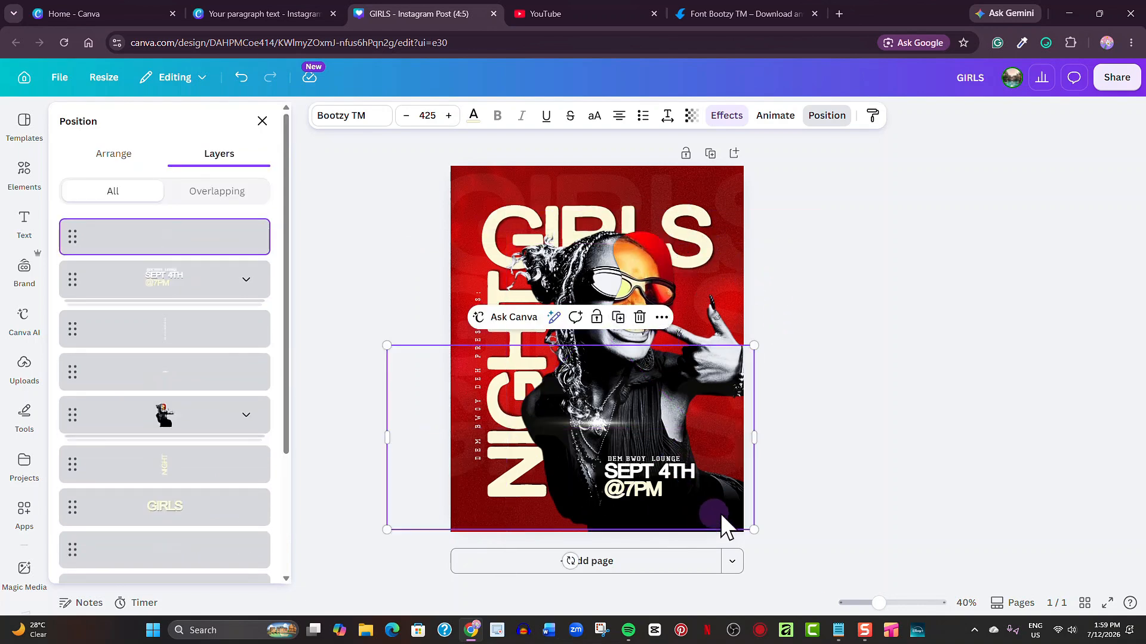
{"action": "left_click_drag", "start_coordinate": [723, 526], "coordinate": [770, 567]}
{"action": "left_click_drag", "start_coordinate": [817, 487], "coordinate": [810, 423]}
{"action": "left_click_drag", "start_coordinate": [749, 344], "coordinate": [853, 243]}
{"action": "left_click_drag", "start_coordinate": [841, 424], "coordinate": [800, 499]}
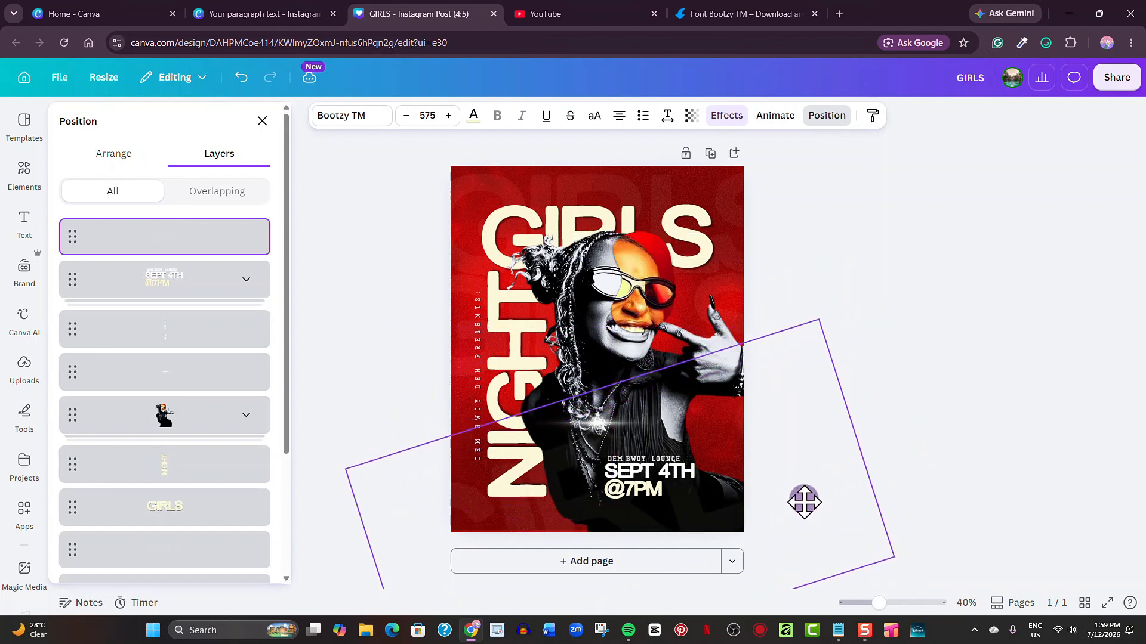
{"action": "left_click", "coordinate": [900, 309]}
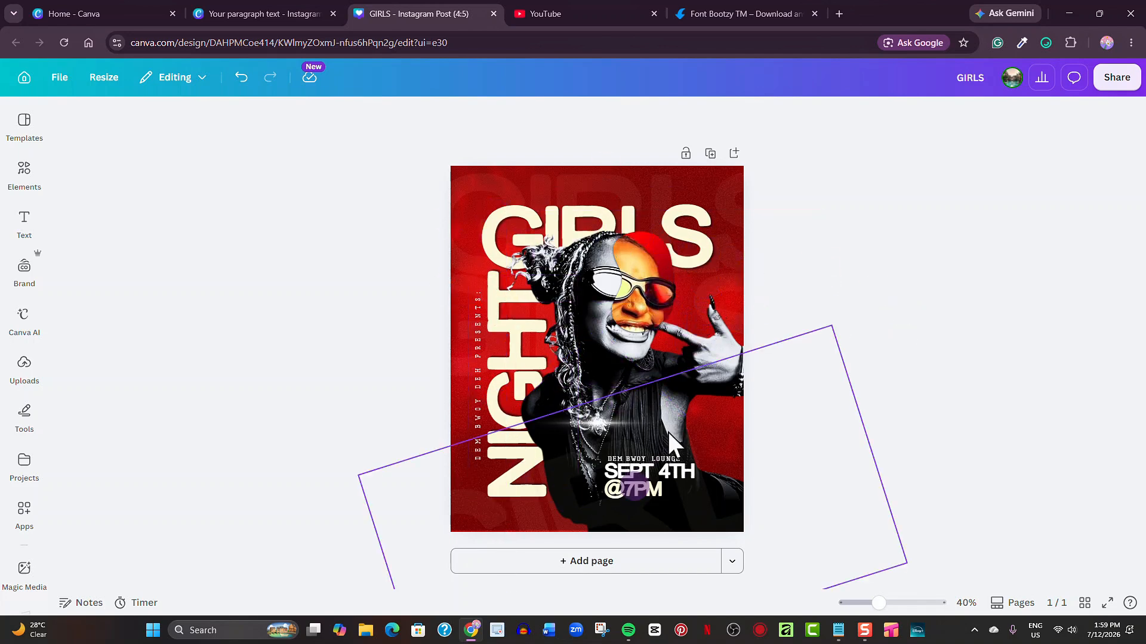
Generate an image of the finished design through the sharing options and copy it to the clipboard.
{"action": "left_click", "coordinate": [1117, 81]}
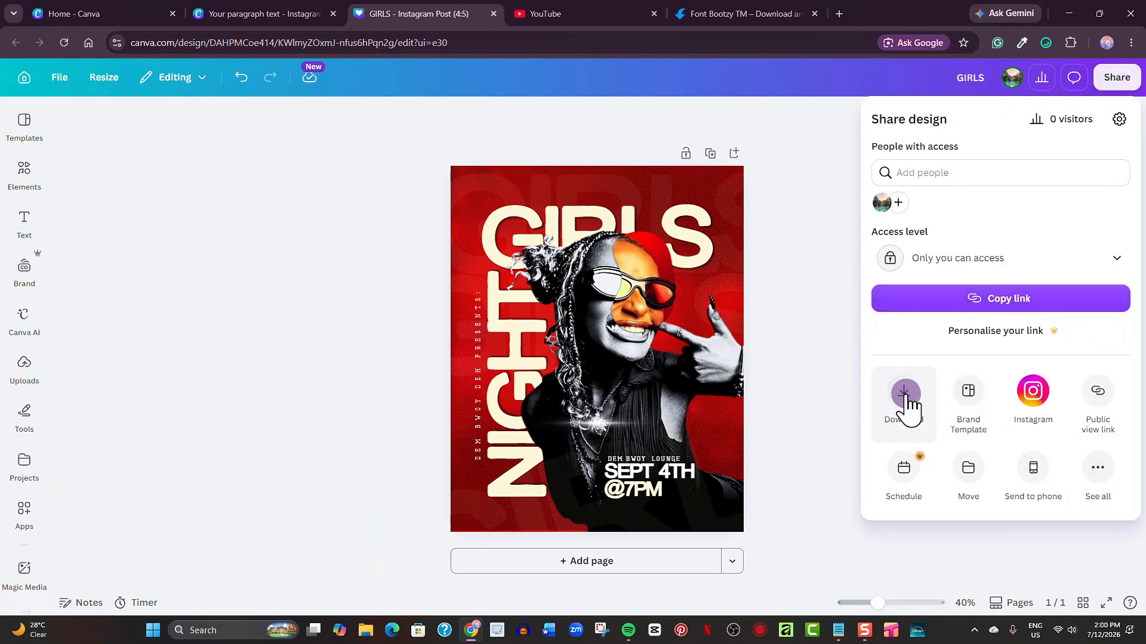
{"action": "left_click", "coordinate": [1098, 468]}
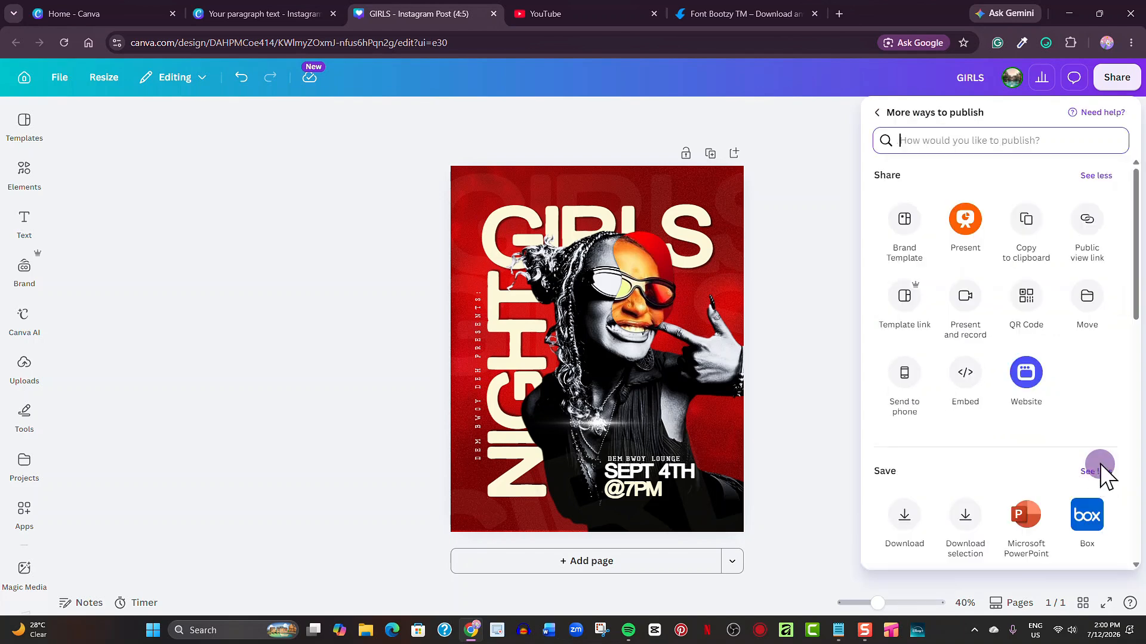
{"action": "left_click", "coordinate": [1025, 226]}
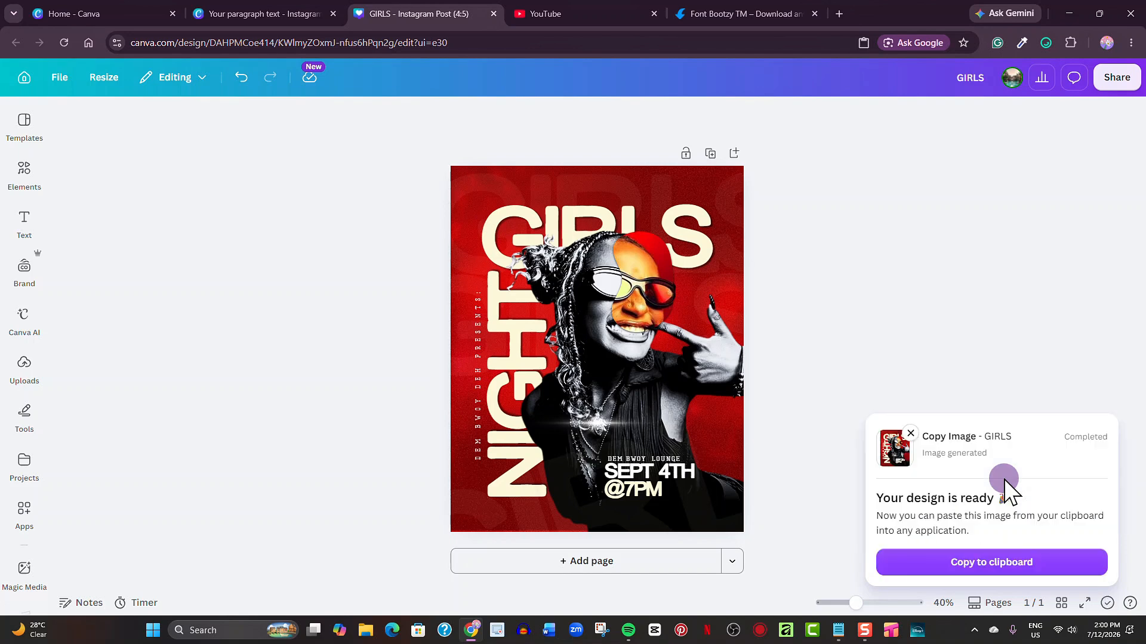
{"action": "left_click", "coordinate": [986, 564]}
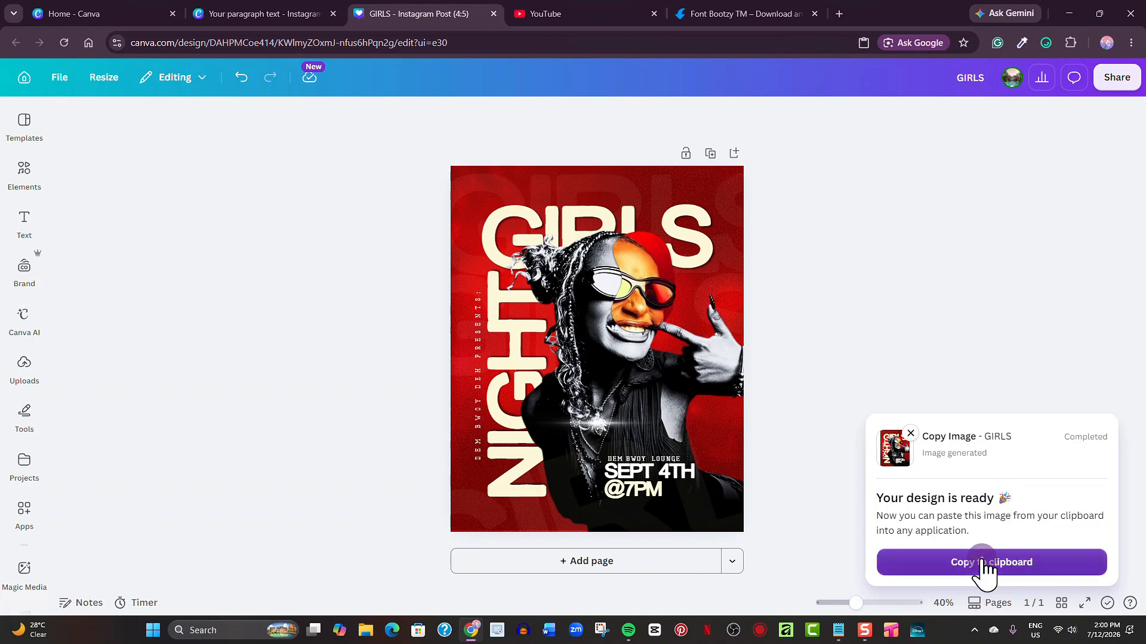
Add a second page and paste the copied poster image onto it.
{"action": "left_click", "coordinate": [638, 561]}
{"action": "left_click", "coordinate": [623, 370]}
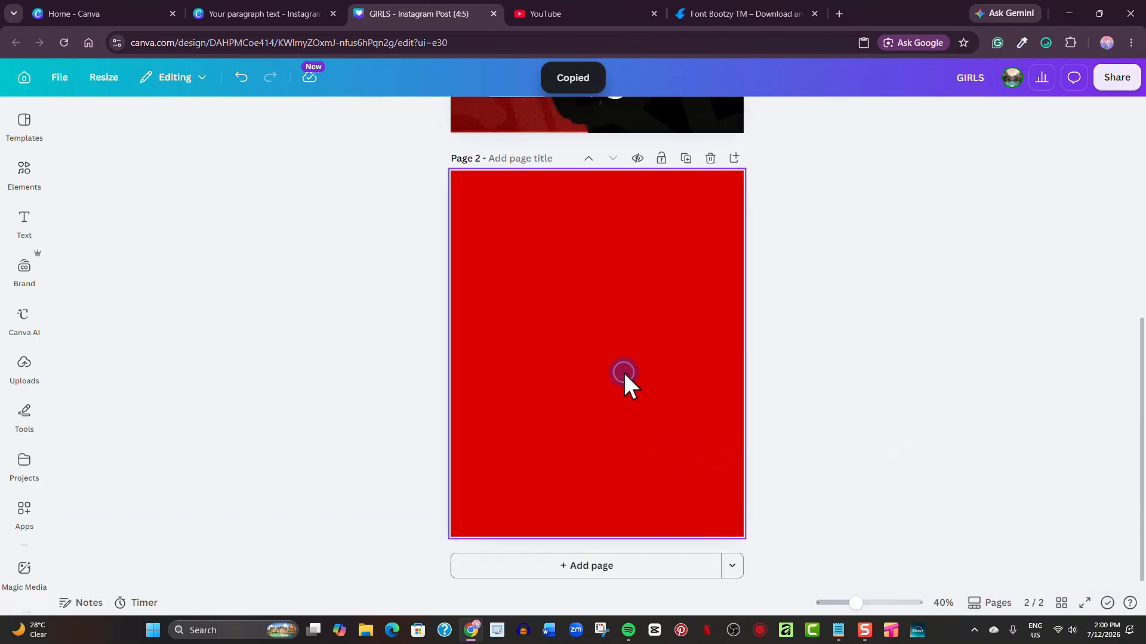
{"action": "key", "text": "ctrl+v"}
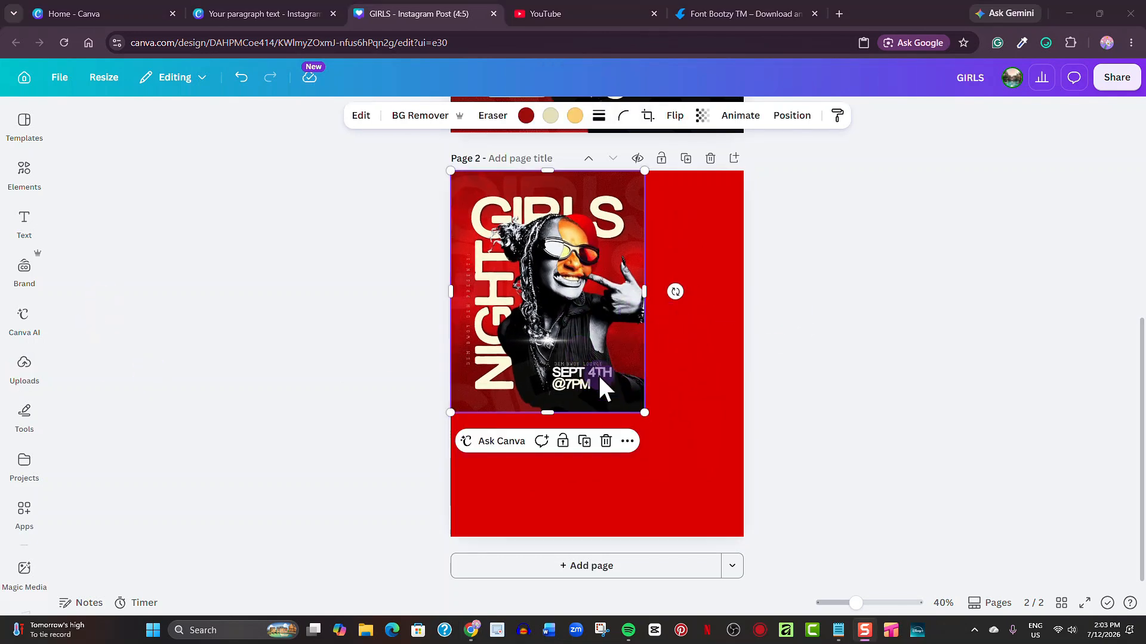
{"action": "left_click", "coordinate": [25, 365]}
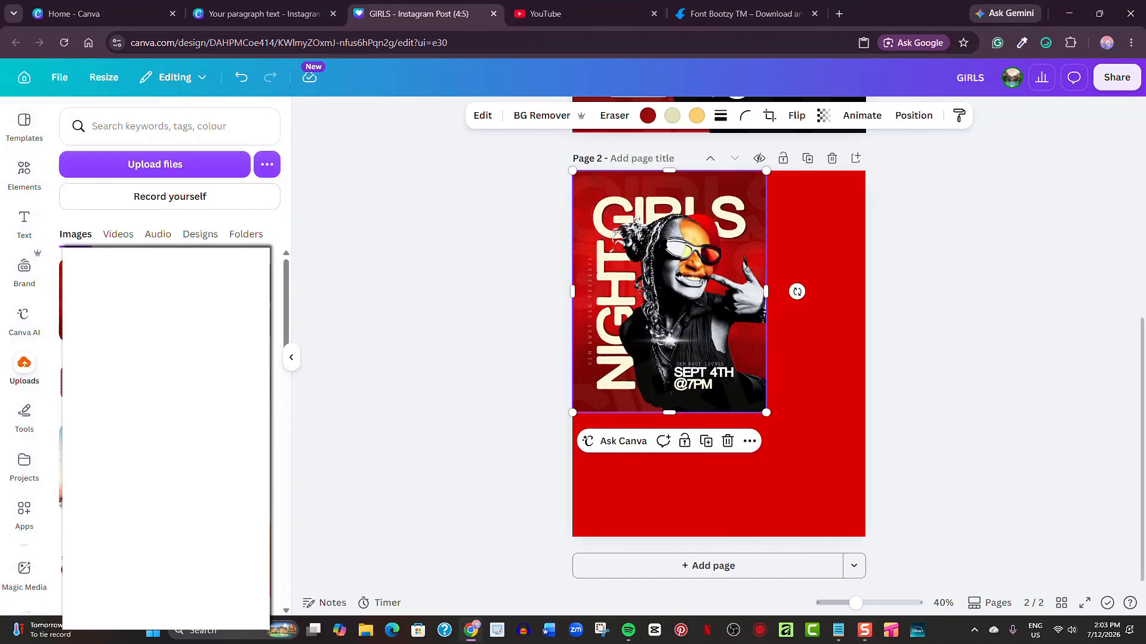
{"action": "left_click", "coordinate": [290, 358]}
{"action": "left_click", "coordinate": [768, 377]}
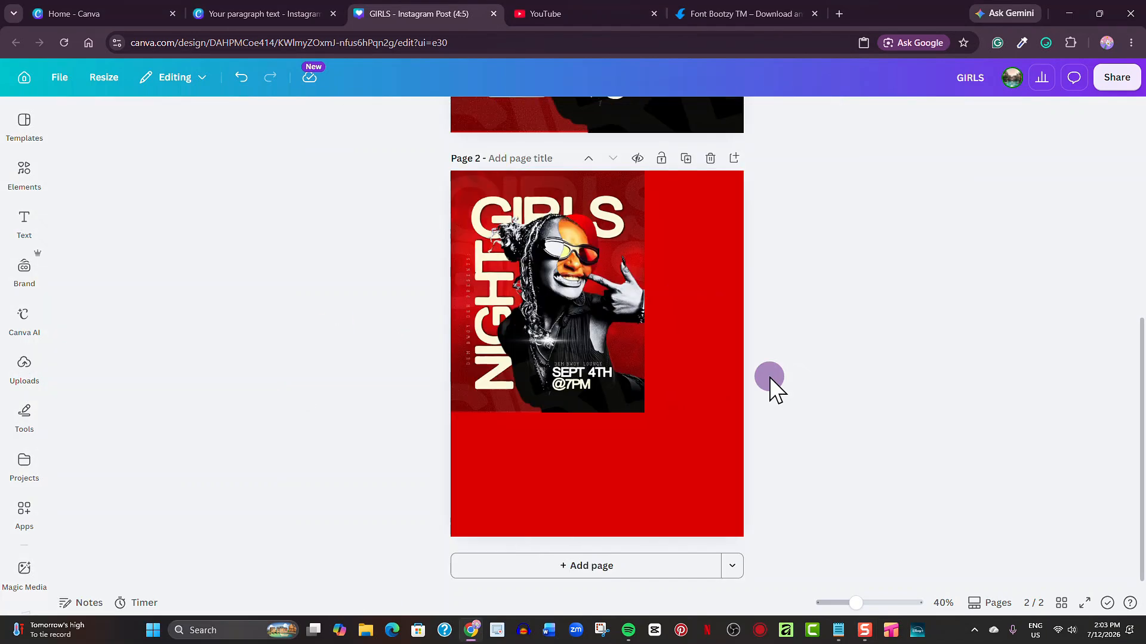
Enlarge the pasted poster image from the page's top-left corner to fill the whole of page 2.
{"action": "left_click", "coordinate": [575, 288]}
{"action": "left_click_drag", "start_coordinate": [644, 411], "coordinate": [738, 539]}
{"action": "left_click", "coordinate": [843, 407]}
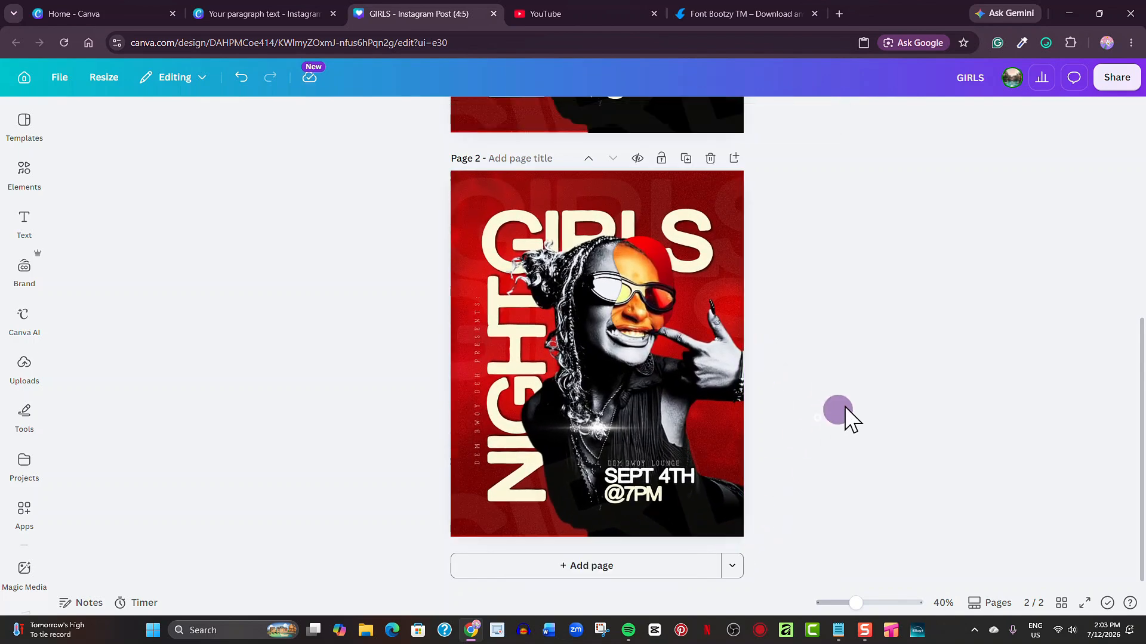
Apply the Worn paper texture to page 2's poster image with a scale of 1.6 and save it.
{"action": "left_click", "coordinate": [568, 297]}
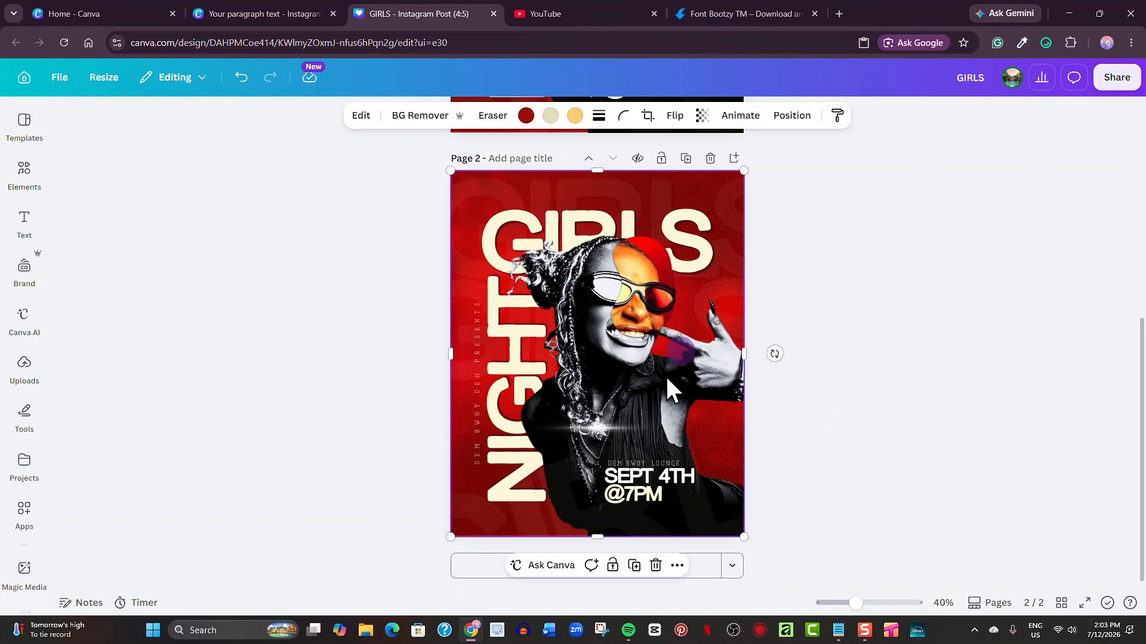
{"action": "left_click", "coordinate": [361, 119]}
{"action": "scroll", "coordinate": [218, 381], "scroll_direction": "down", "scroll_amount": 5}
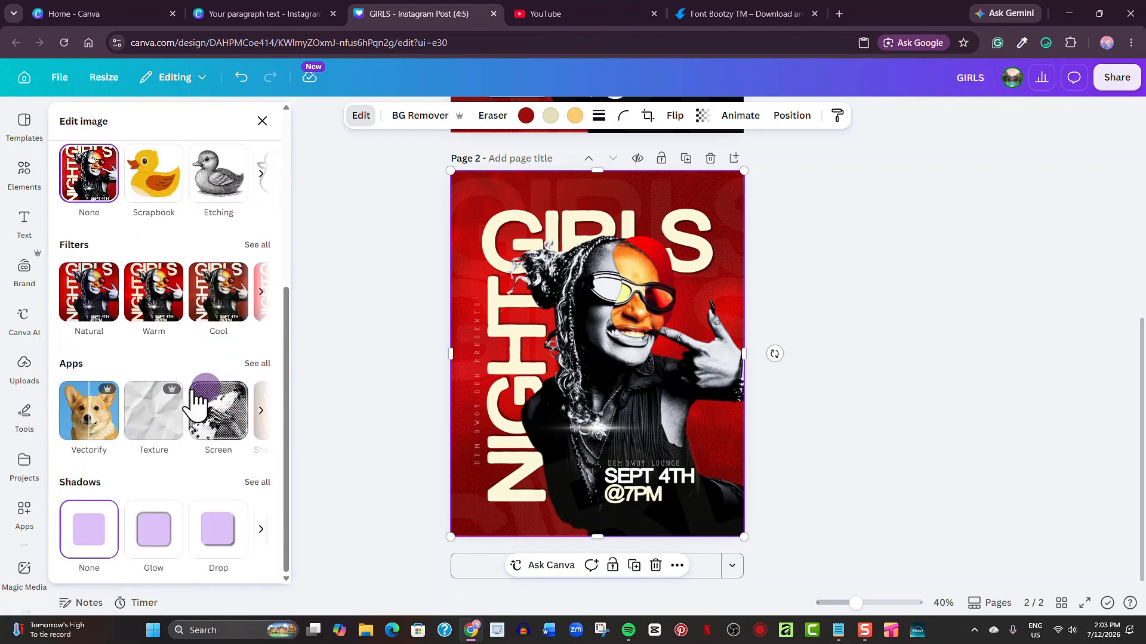
{"action": "left_click", "coordinate": [157, 405]}
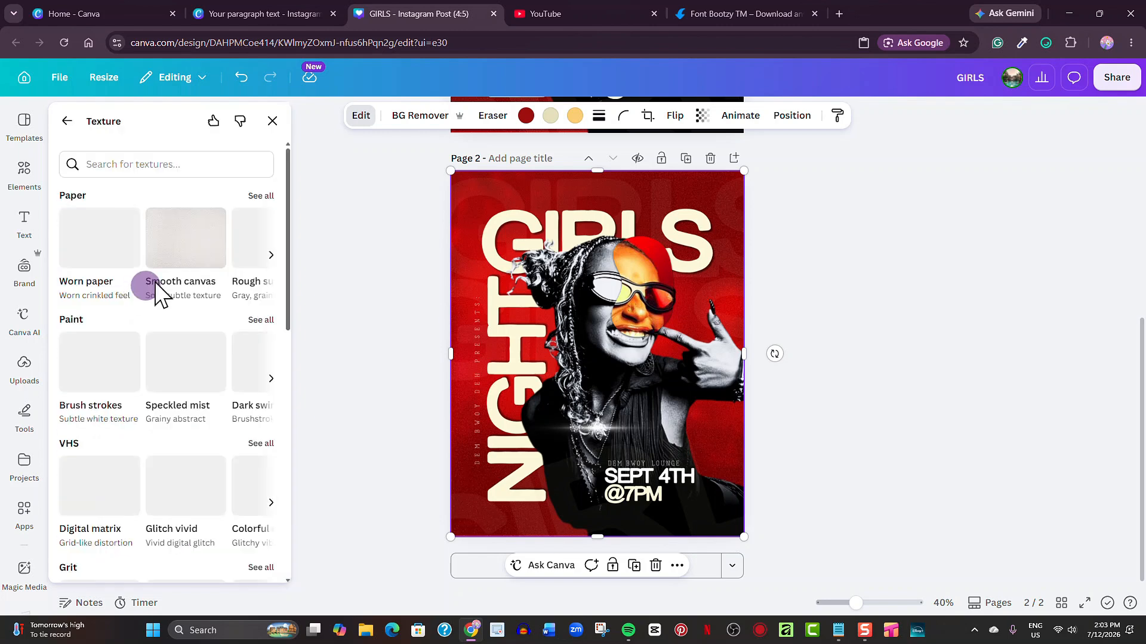
{"action": "left_click", "coordinate": [109, 251]}
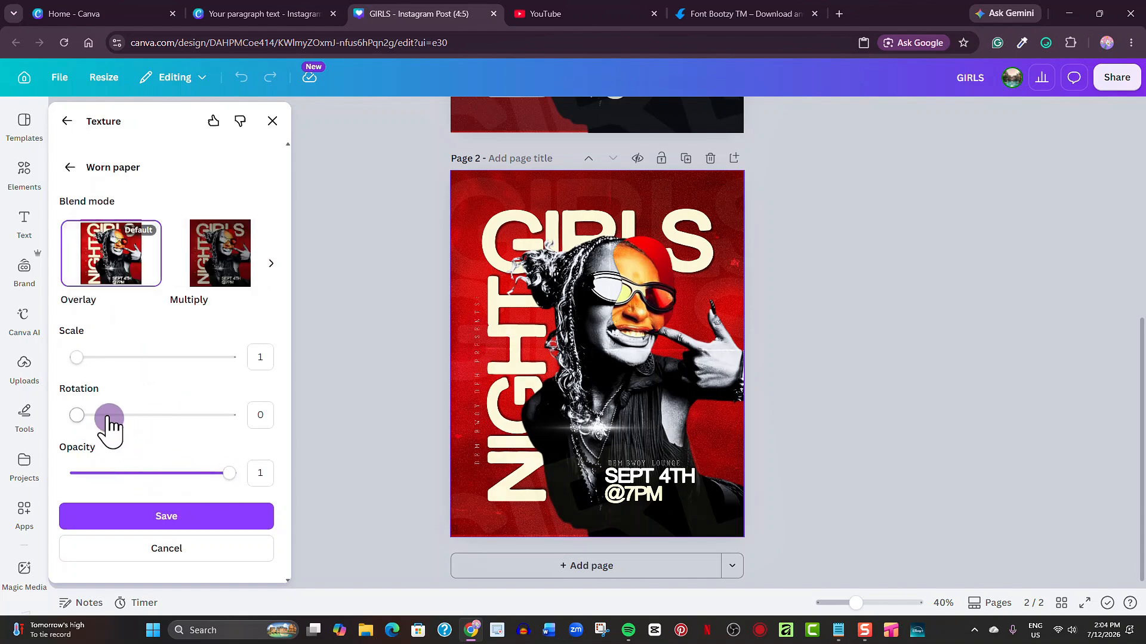
{"action": "mouse_move", "coordinate": [93, 362]}
{"action": "left_mouse_down"}
{"action": "mouse_move", "coordinate": [231, 365]}
{"action": "mouse_move", "coordinate": [62, 364]}
{"action": "mouse_move", "coordinate": [103, 361]}
{"action": "left_mouse_up"}
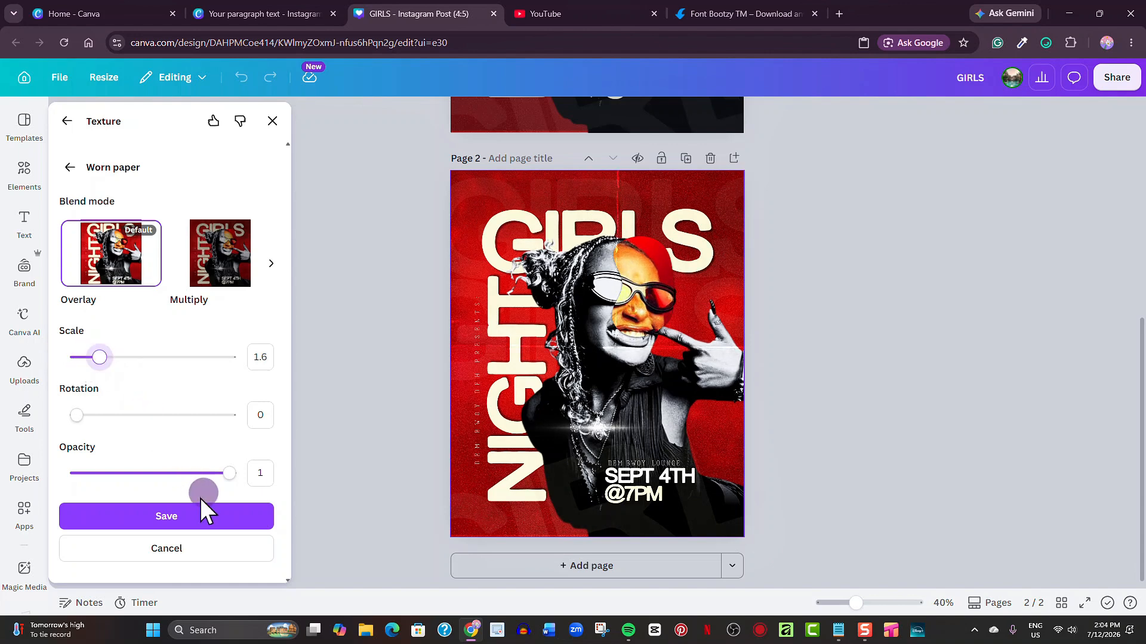
{"action": "left_click", "coordinate": [194, 521]}
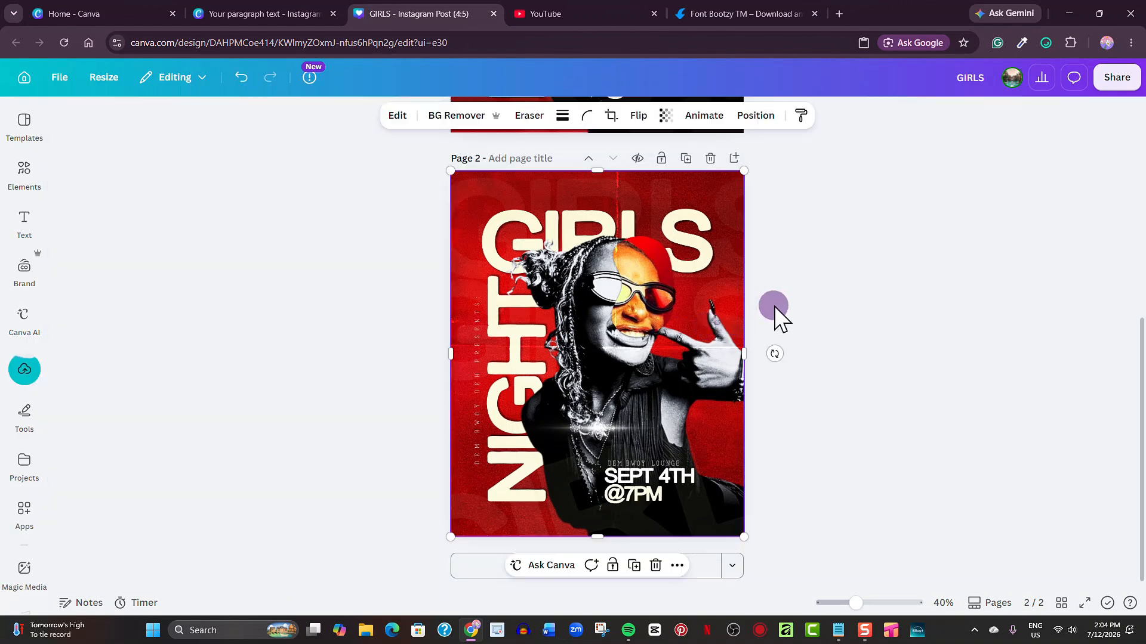
Examine the textured poster on page 2 and compare it with the original design on page 1.
{"action": "left_click", "coordinate": [800, 303]}
{"action": "left_click", "coordinate": [729, 308]}
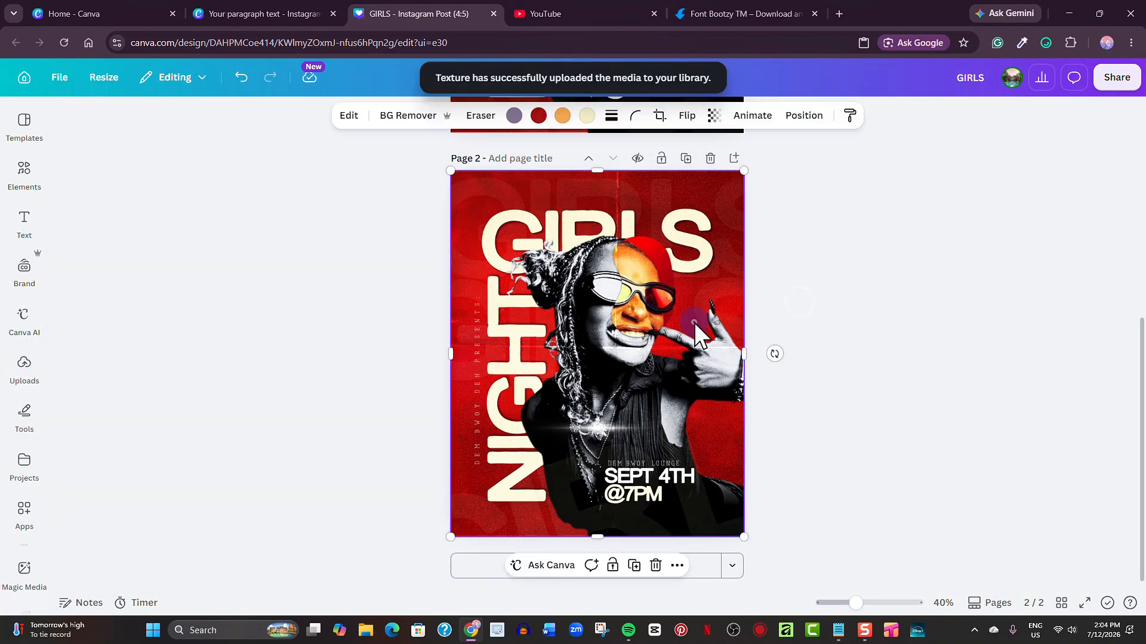
{"action": "left_click", "coordinate": [845, 402]}
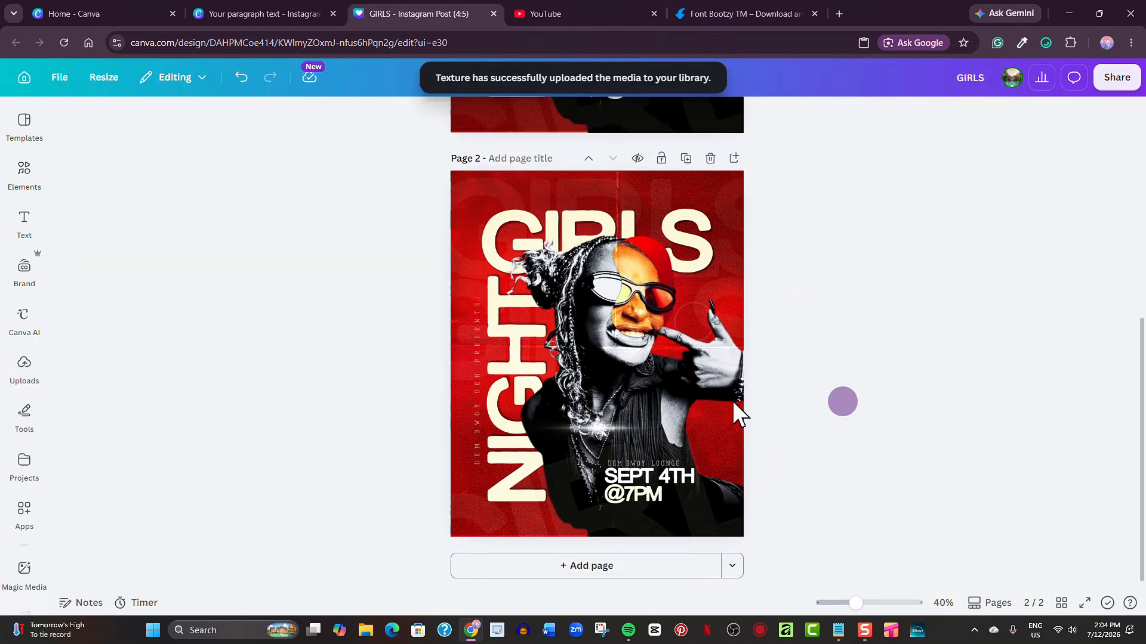
{"action": "left_click", "coordinate": [554, 360]}
{"action": "left_click", "coordinate": [857, 261]}
{"action": "left_click", "coordinate": [624, 275]}
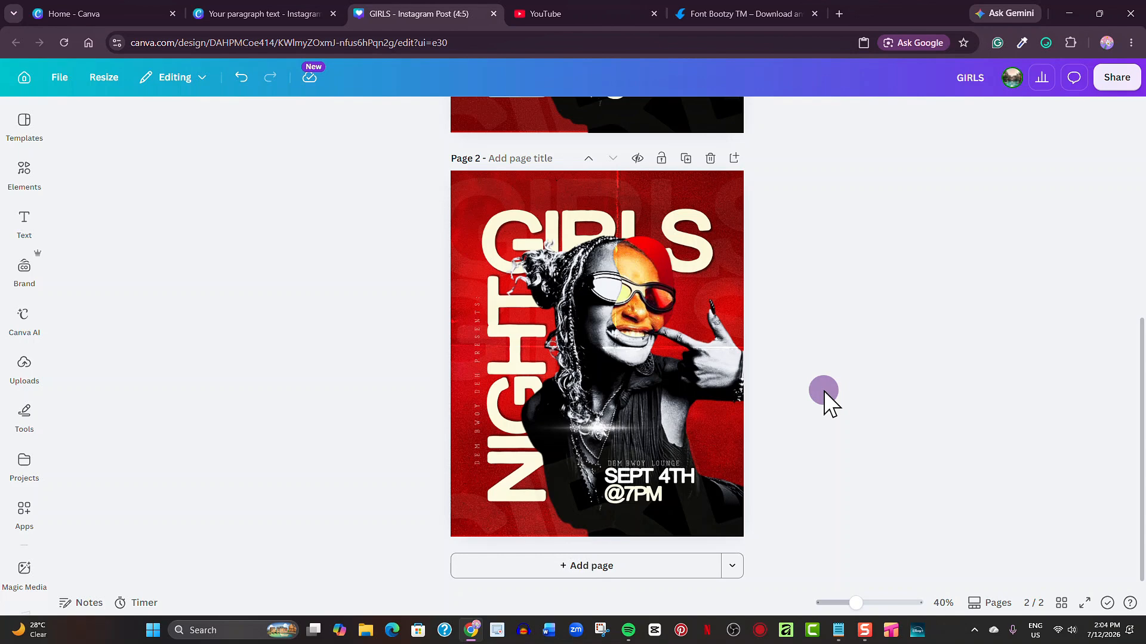
{"action": "scroll", "coordinate": [823, 392], "scroll_direction": "up", "scroll_amount": 2}
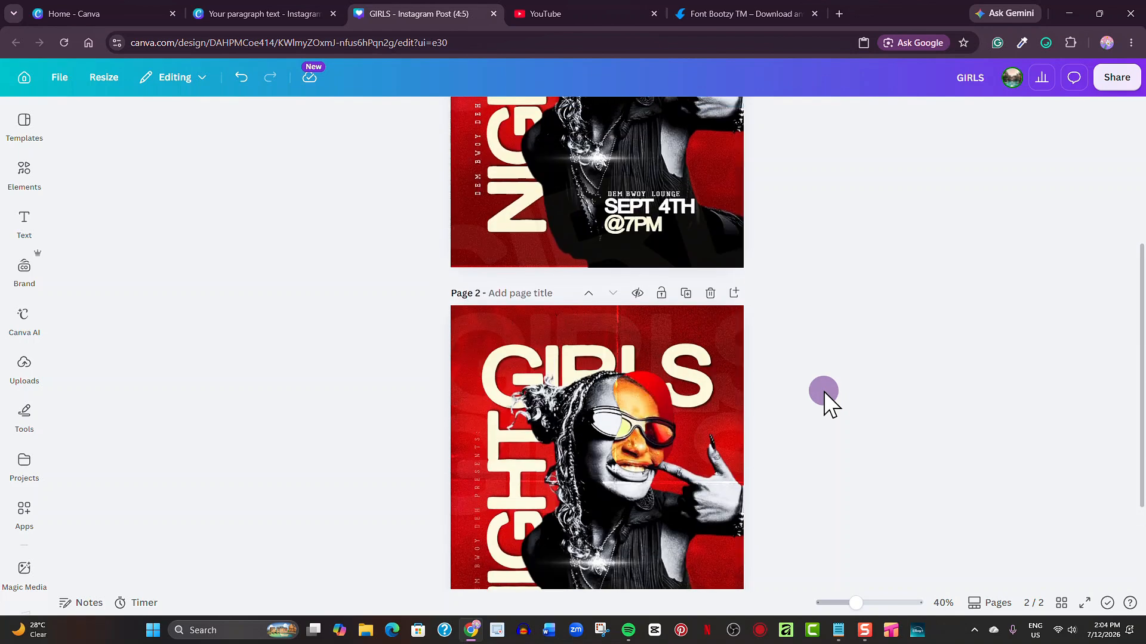
{"action": "scroll", "coordinate": [823, 392], "scroll_direction": "down", "scroll_amount": 3}
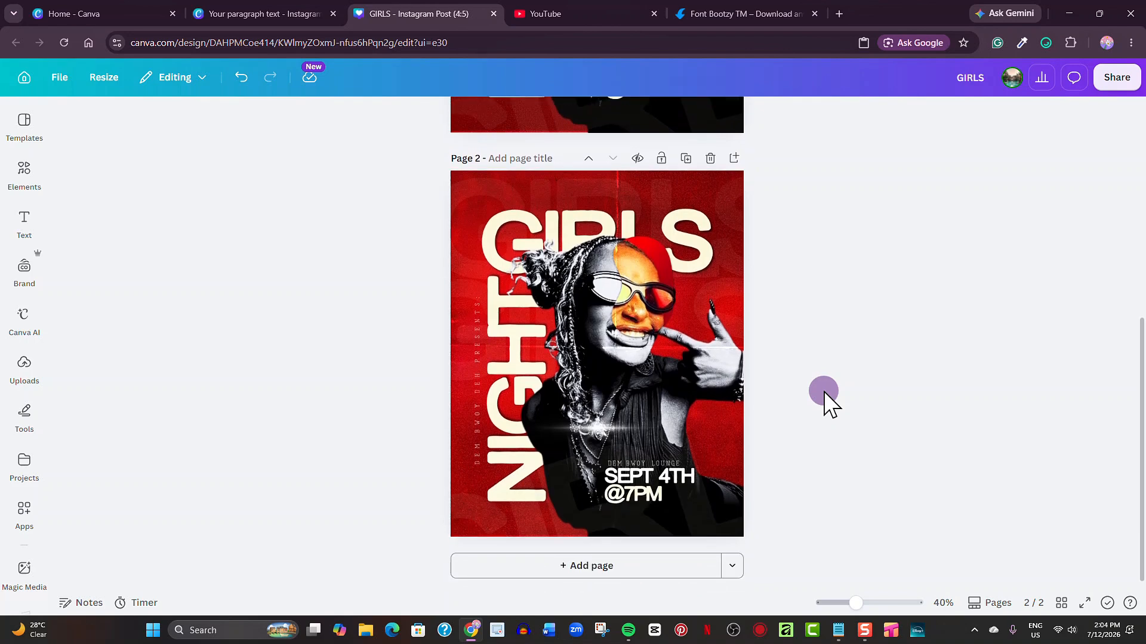